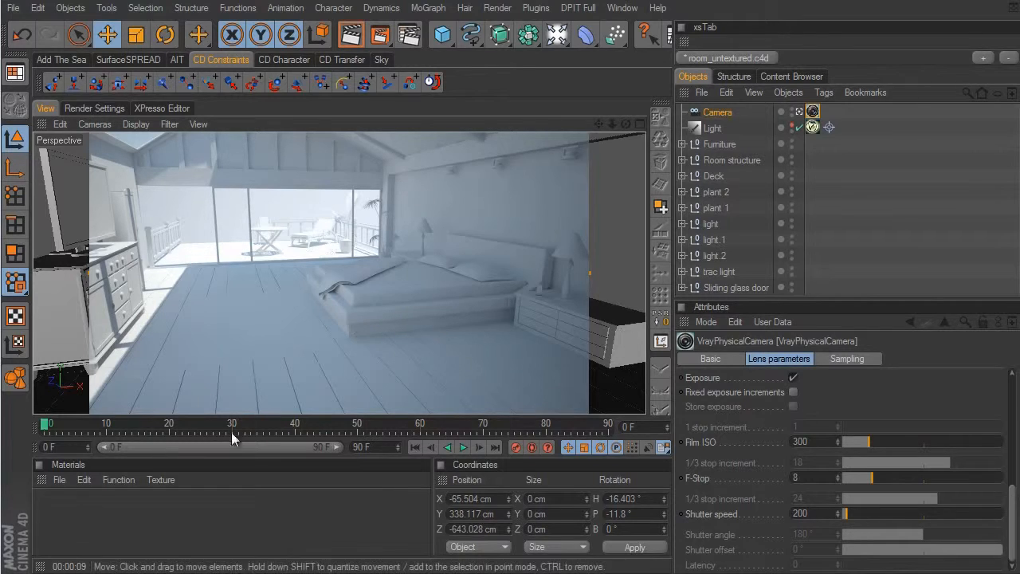
# Create a VrayAdvancedMaterial and open it in an enlarged Material Editor that shows all of its layers
pyautogui.click(60, 480)
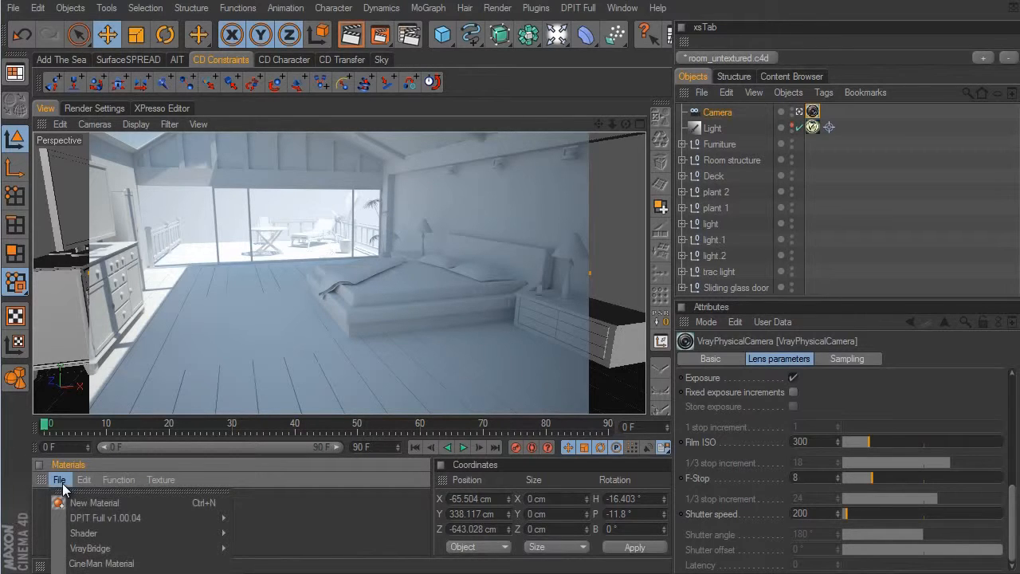
pyautogui.moveTo(109, 549)
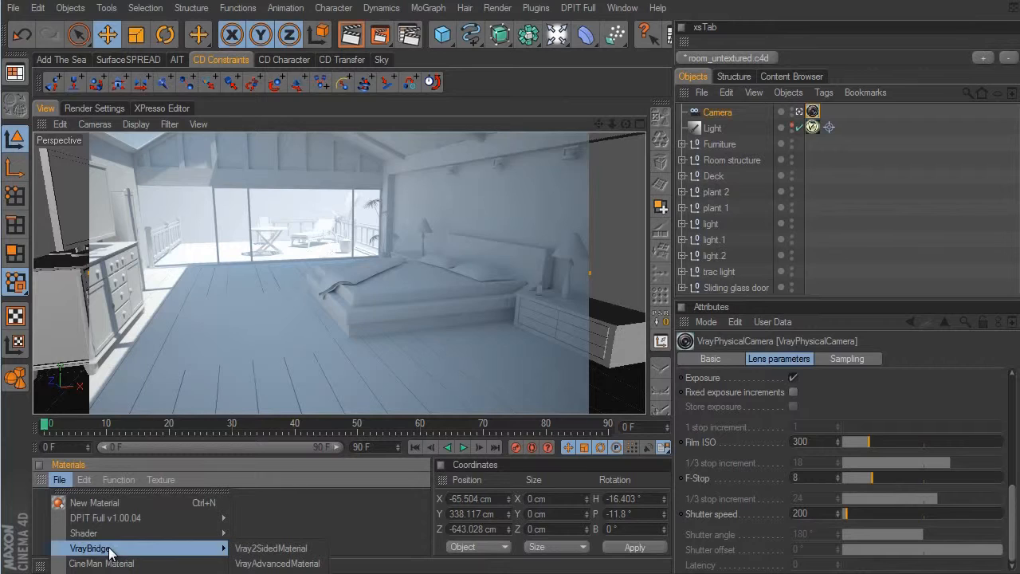
pyautogui.click(268, 563)
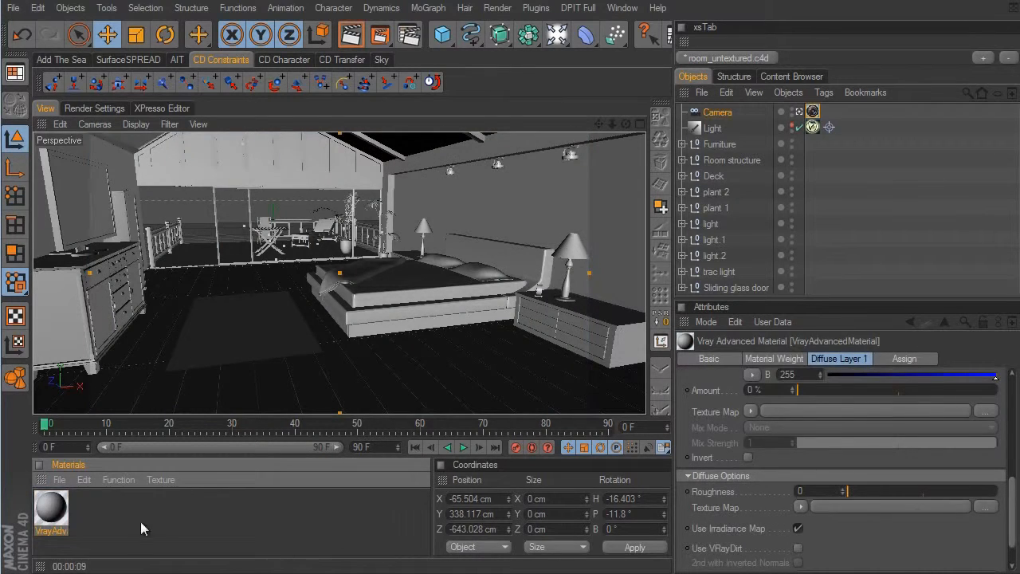
pyautogui.doubleClick(51, 507)
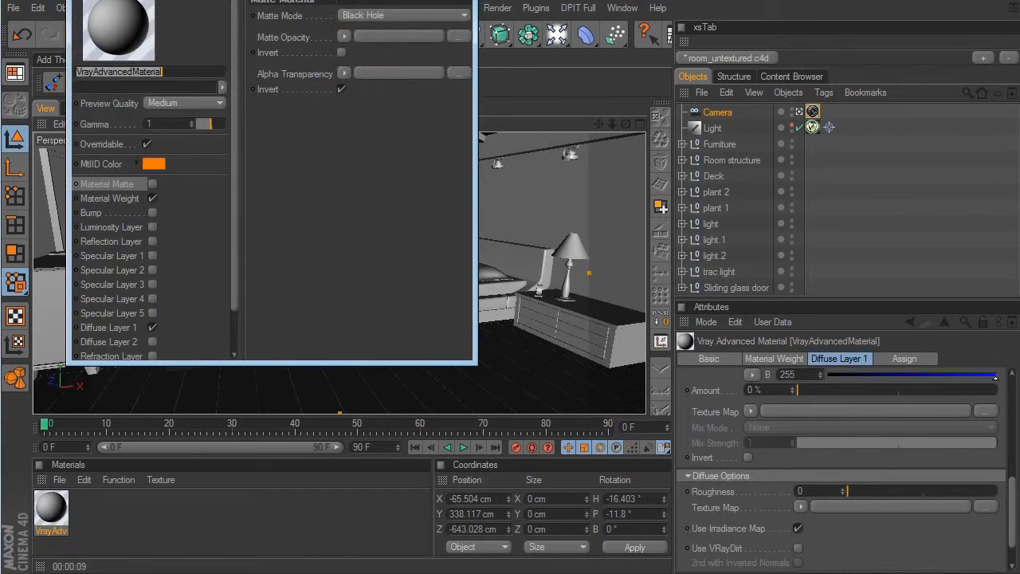
pyautogui.moveTo(331, 0); pyautogui.dragTo(332, 32)
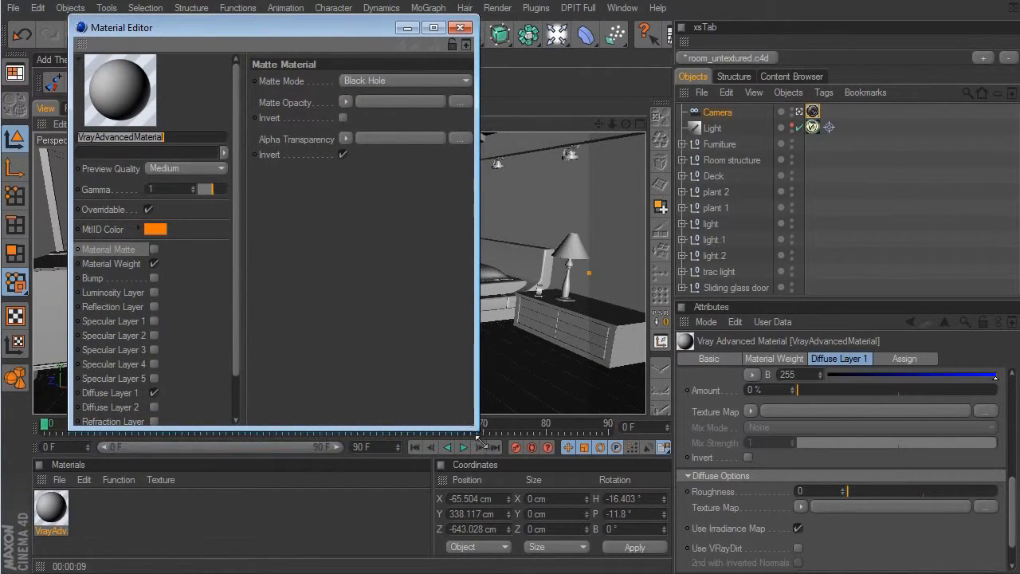
pyautogui.moveTo(478, 435); pyautogui.dragTo(589, 524)
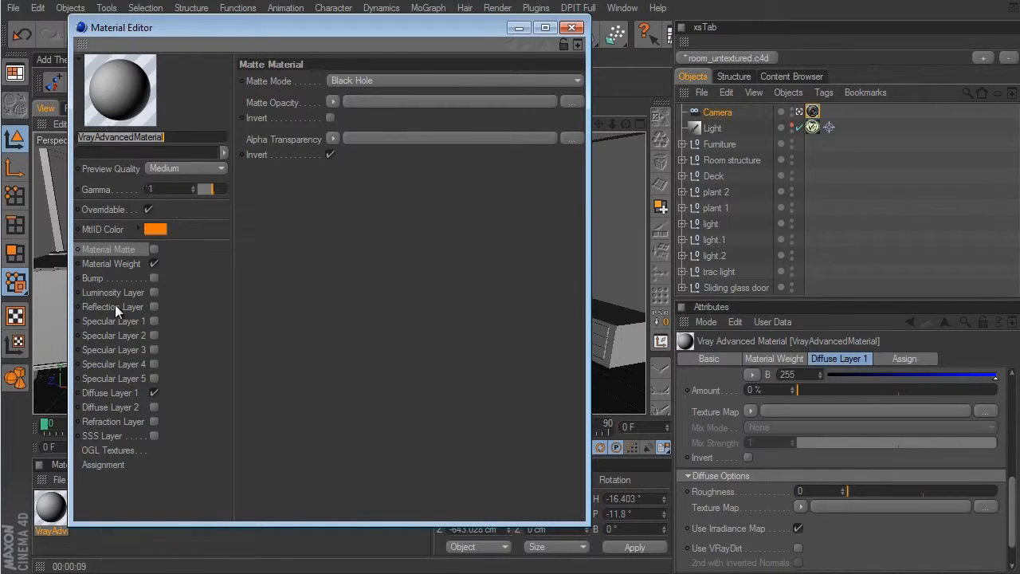
# Disable the material's Material Weight layer and look through the Refraction Layer parameters
pyautogui.click(119, 264)
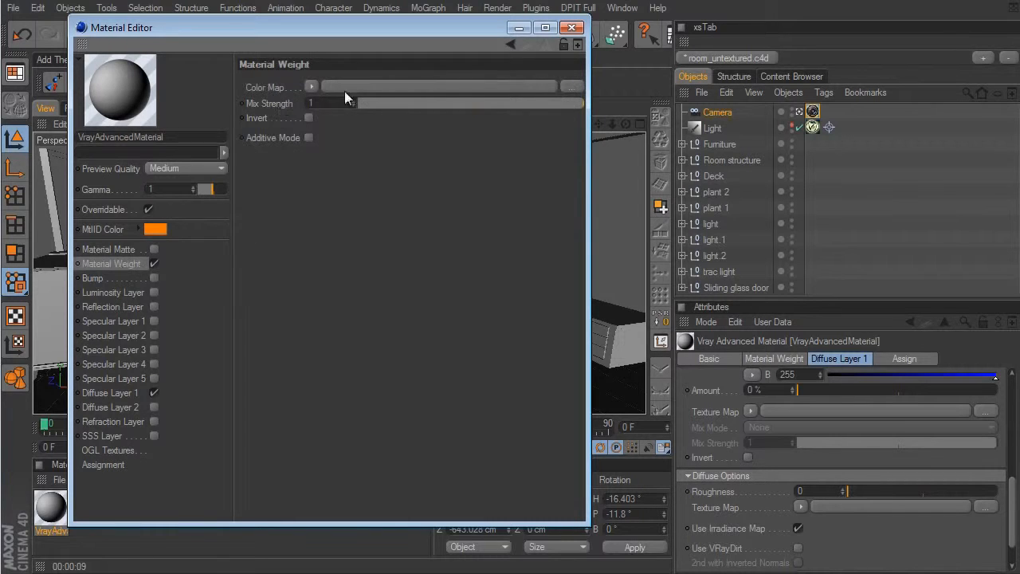
pyautogui.click(155, 264)
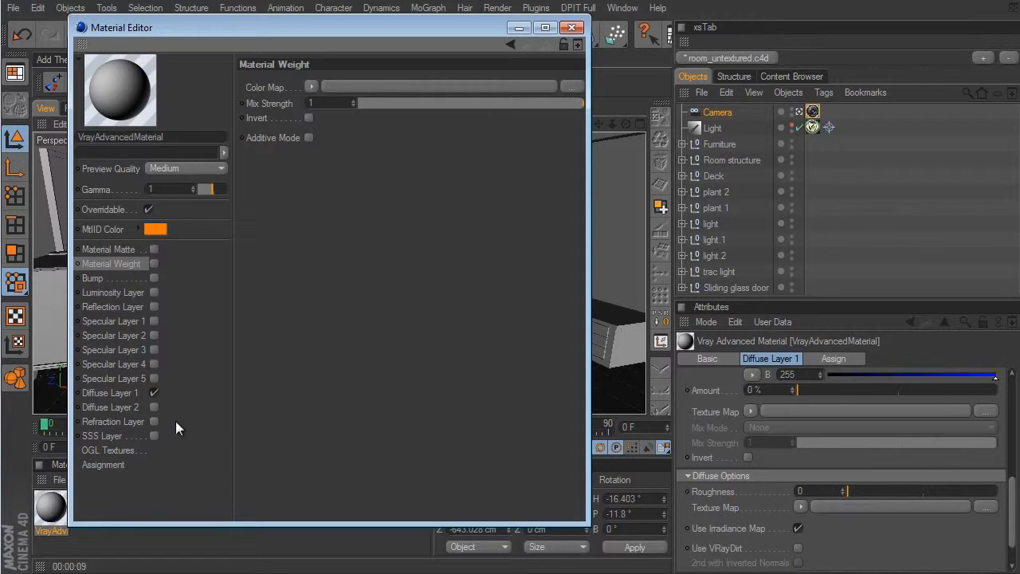
pyautogui.click(134, 420)
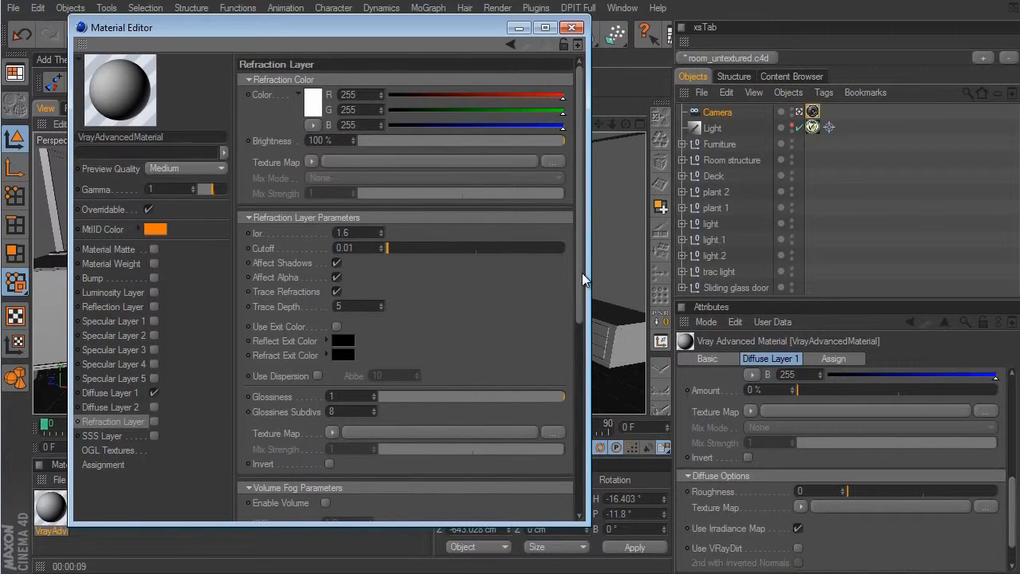
pyautogui.moveTo(581, 277); pyautogui.dragTo(547, 474)
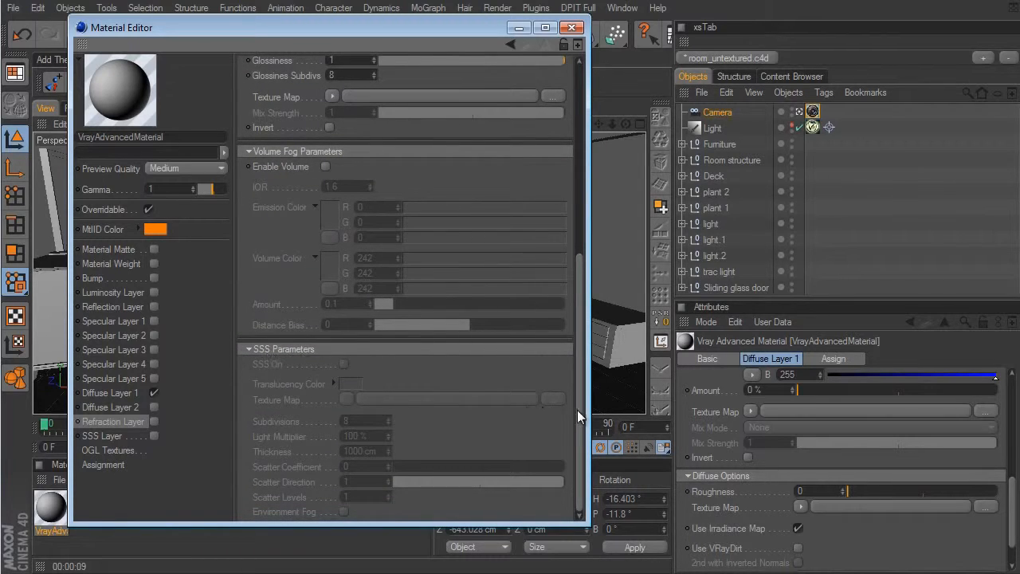
pyautogui.moveTo(577, 409); pyautogui.dragTo(589, 220)
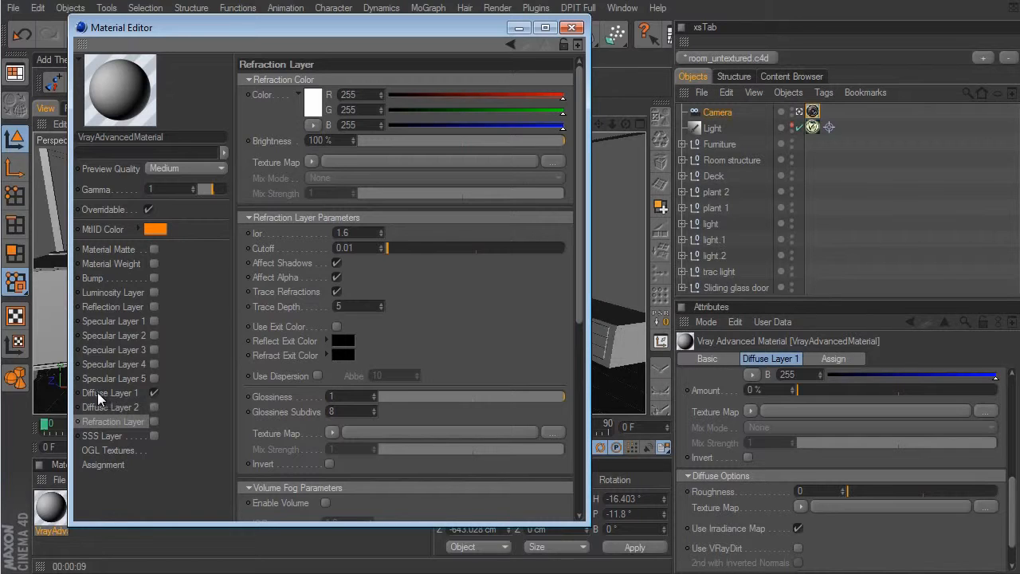
# Try Diffuse Layer 1 transparency amounts of 30% and 60%, and return the amount to 0%
pyautogui.click(120, 394)
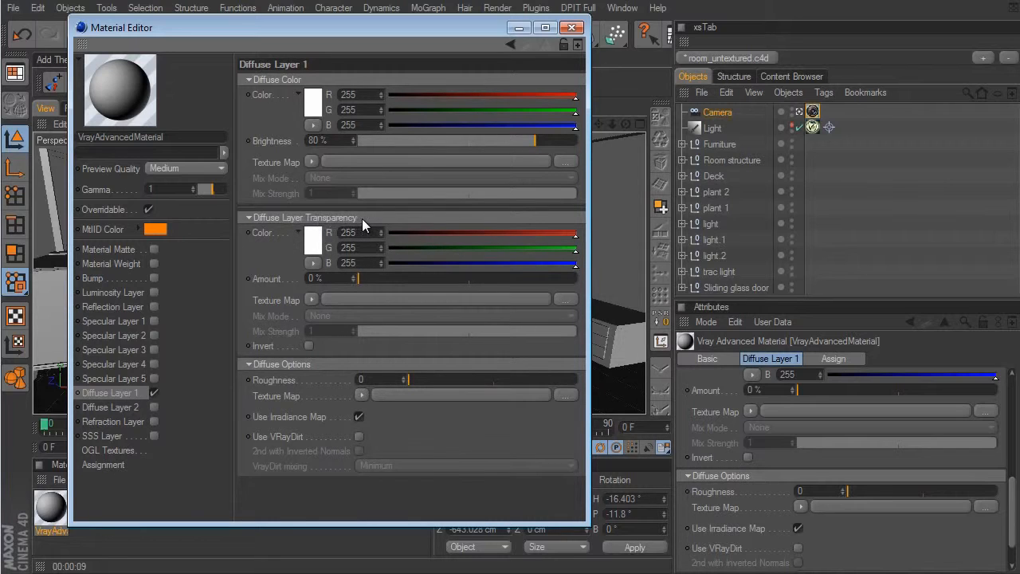
pyautogui.moveTo(361, 280); pyautogui.dragTo(424, 282)
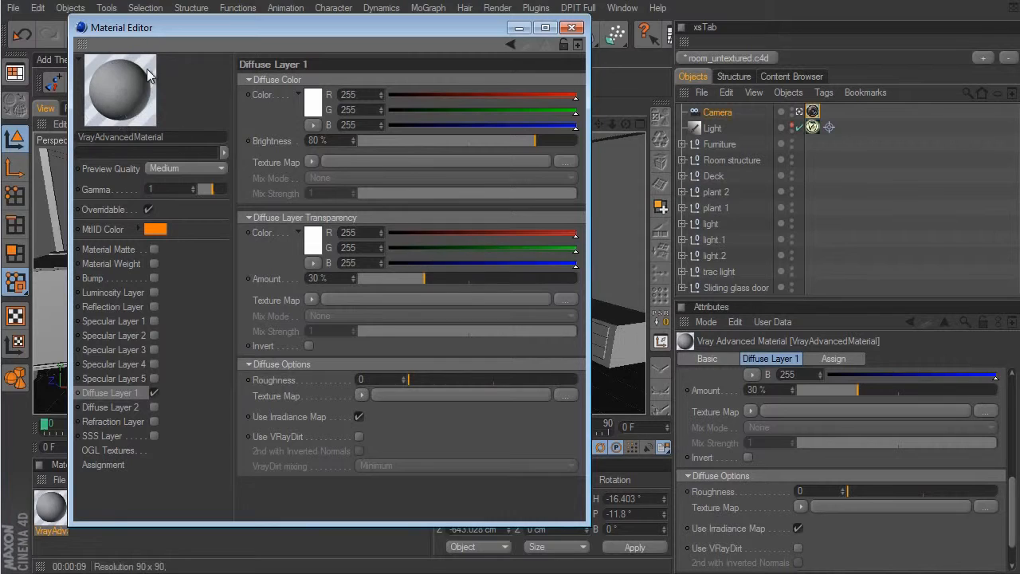
pyautogui.moveTo(426, 279); pyautogui.dragTo(491, 281)
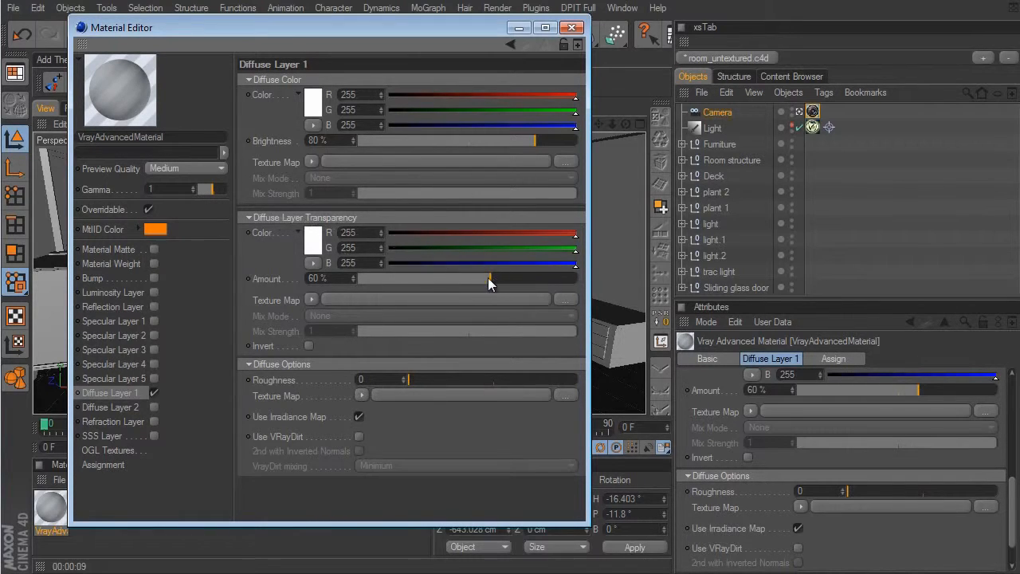
pyautogui.moveTo(490, 279); pyautogui.dragTo(358, 280)
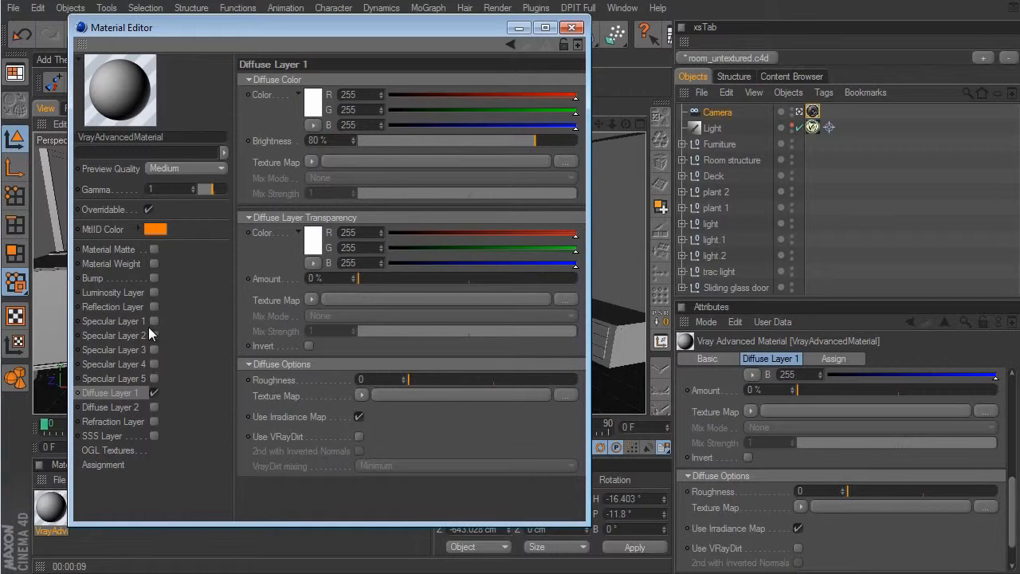
# Look through Specular Layers 1 to 5 in a widened editor and check the specular types offered for Specular Layer 1
pyautogui.click(109, 323)
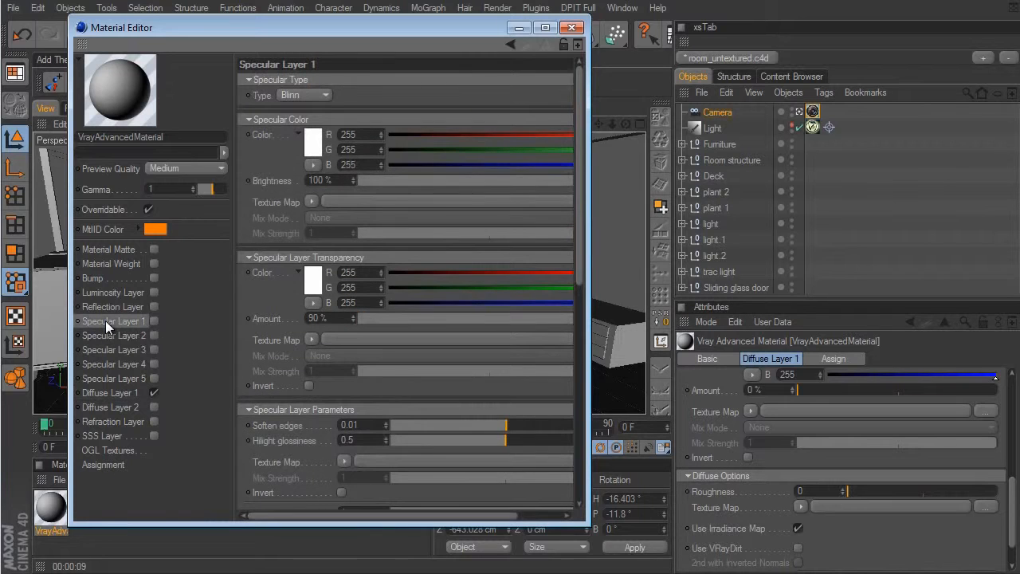
pyautogui.click(127, 335)
pyautogui.click(129, 350)
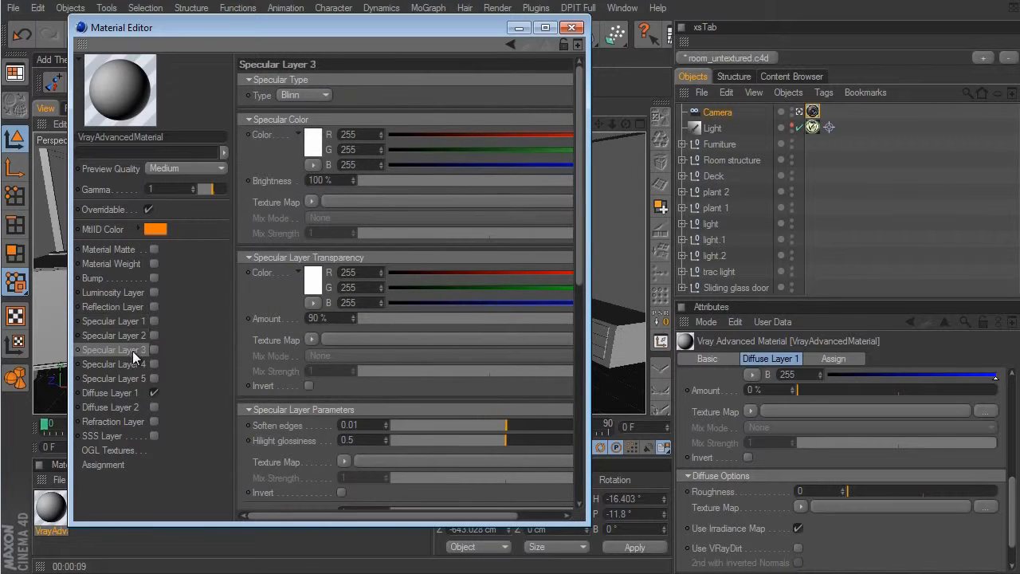
pyautogui.click(131, 364)
pyautogui.click(132, 377)
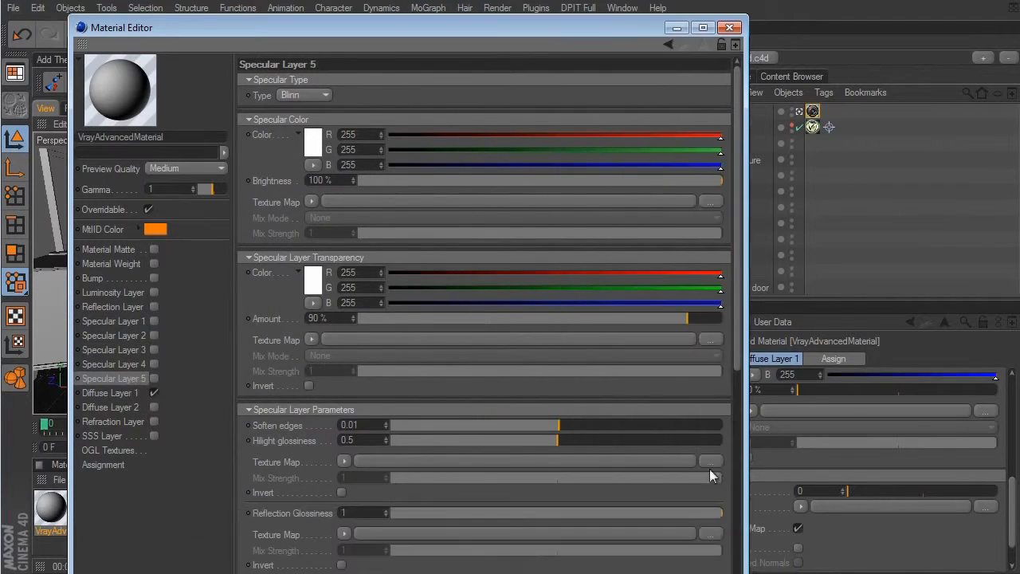
pyautogui.moveTo(591, 525); pyautogui.dragTo(748, 572)
pyautogui.click(130, 327)
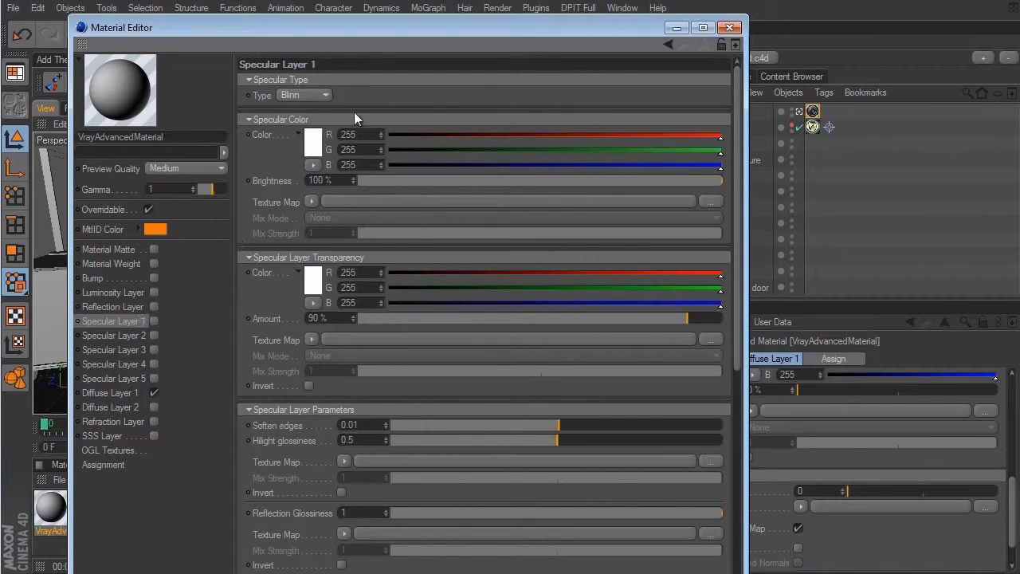
pyautogui.click(306, 93)
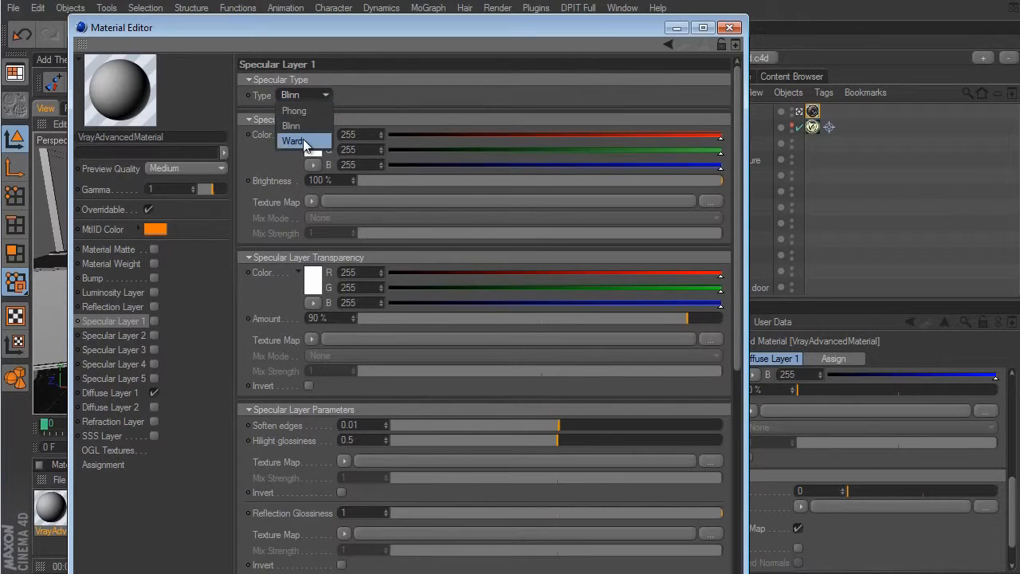
pyautogui.click(370, 93)
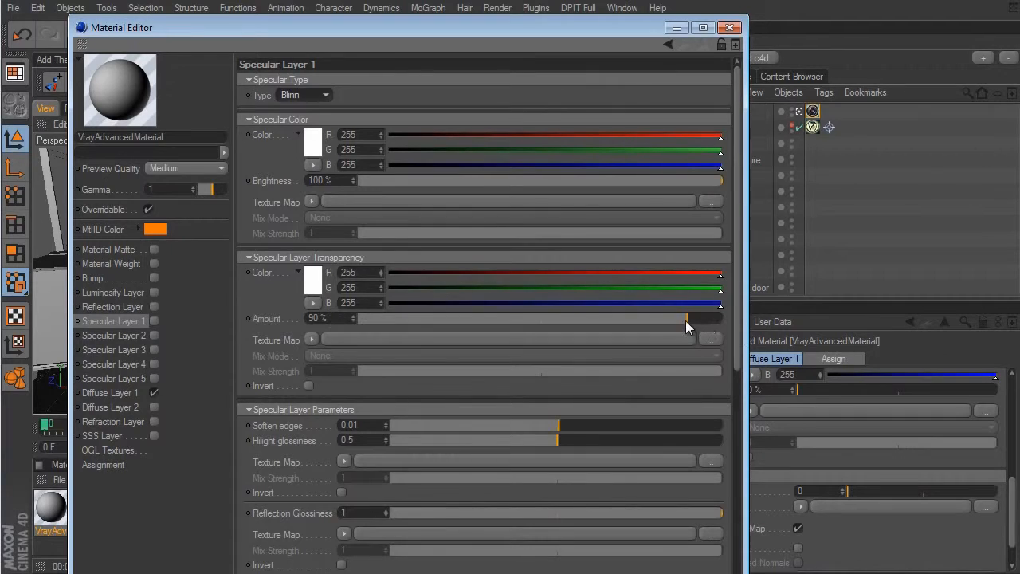
# Enable Specular Layer 1 and compare transparency amounts of 100% and 85%, ending at 58%
pyautogui.moveTo(685, 320); pyautogui.dragTo(738, 326)
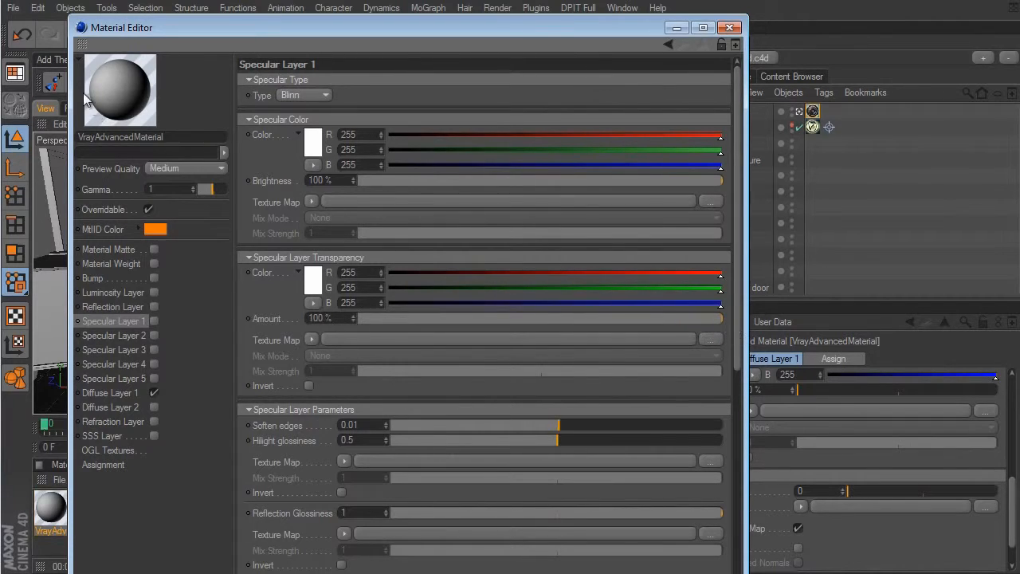
pyautogui.click(152, 319)
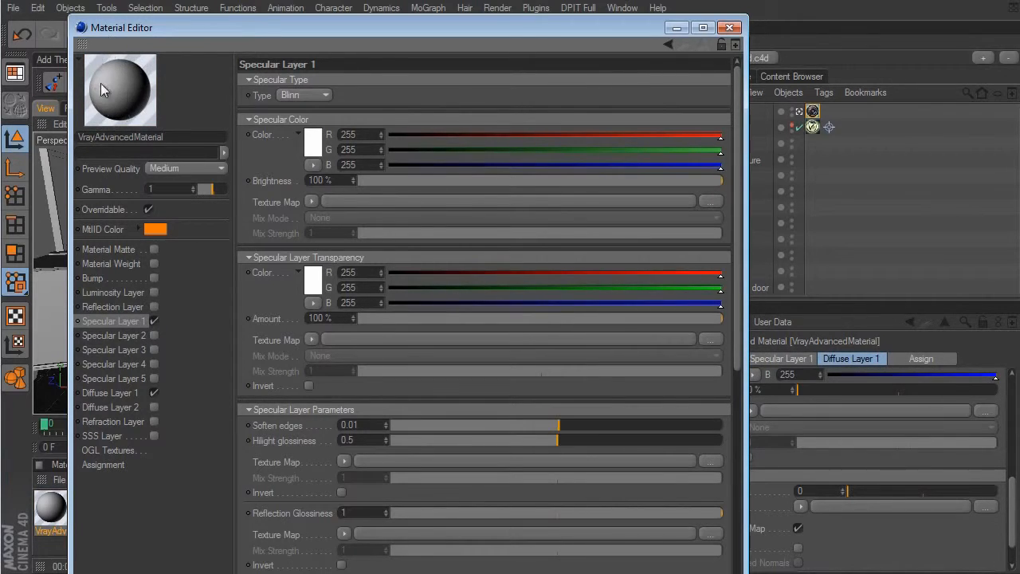
pyautogui.moveTo(722, 320); pyautogui.dragTo(667, 320)
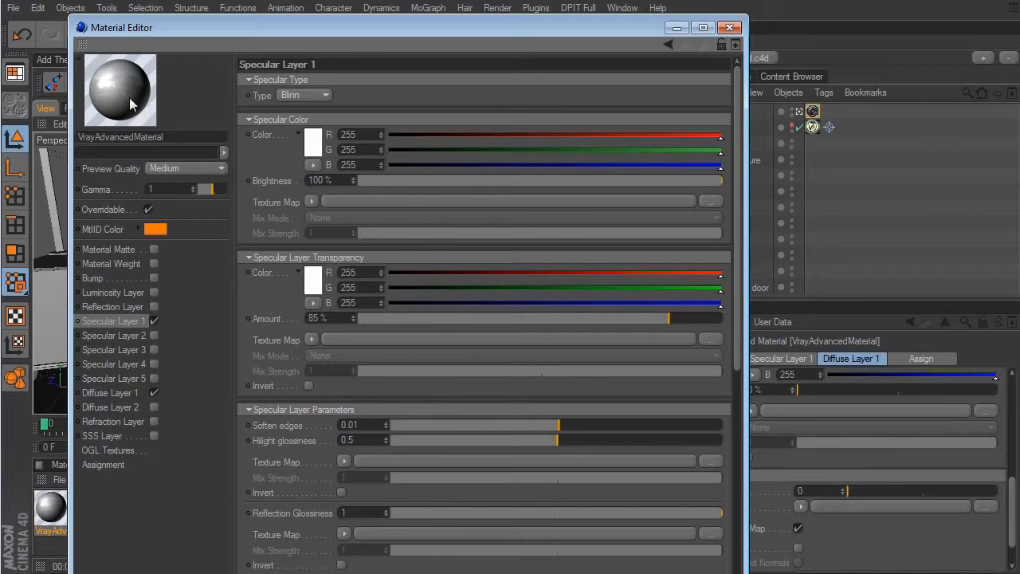
pyautogui.moveTo(671, 320); pyautogui.dragTo(571, 320)
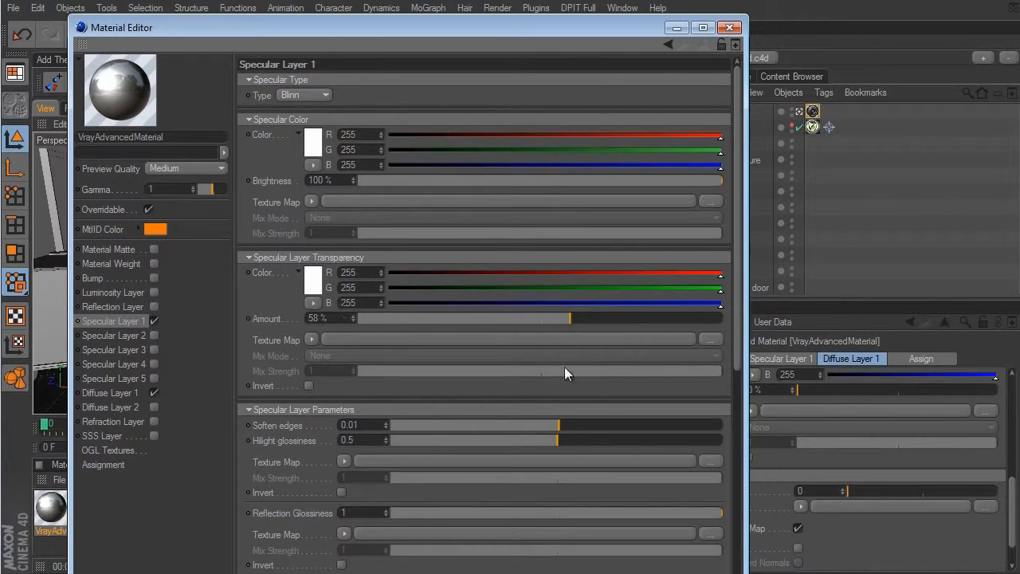
# Look over the Specular Layer 1 parameters and set its transparency amount to 90%
pyautogui.scroll(-8, 720, 495)
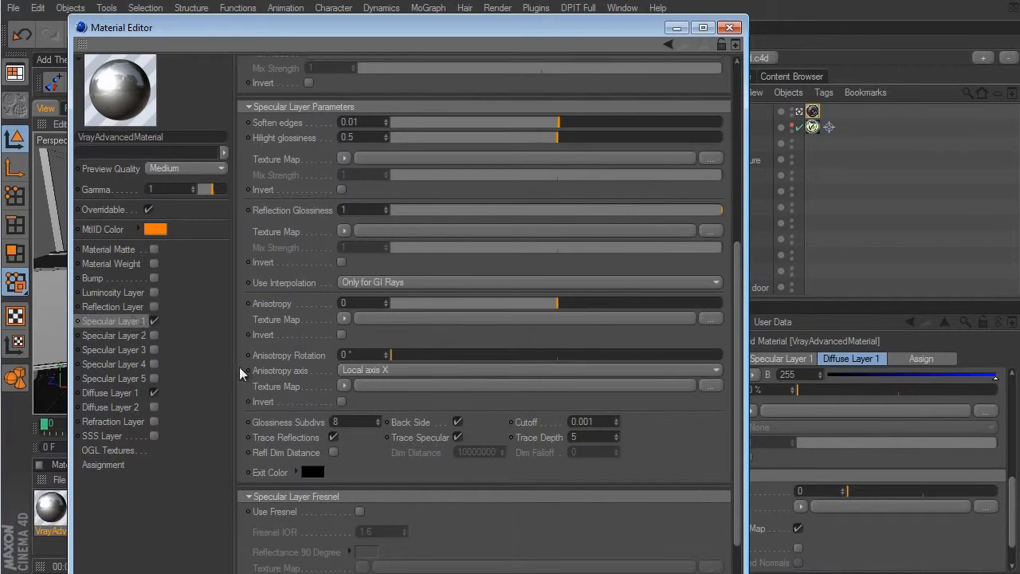
pyautogui.scroll(-1, 498, 437)
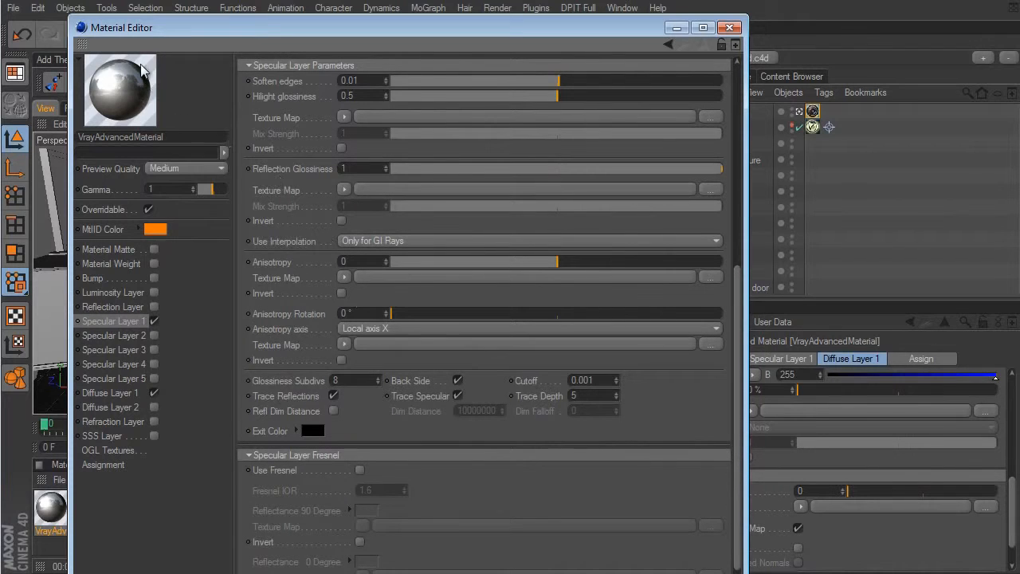
pyautogui.moveTo(739, 390); pyautogui.dragTo(750, 259)
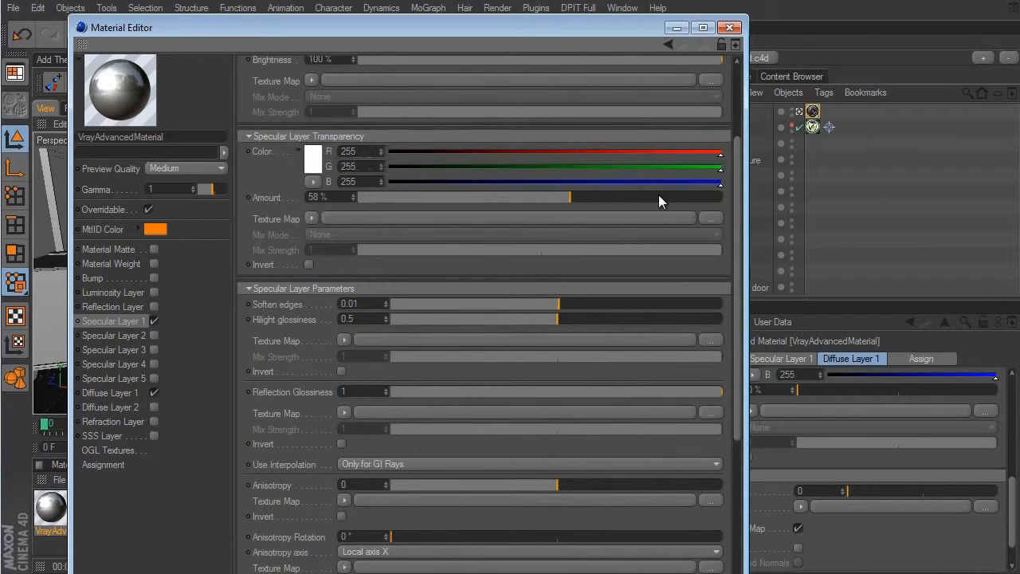
pyautogui.moveTo(674, 198); pyautogui.dragTo(680, 198)
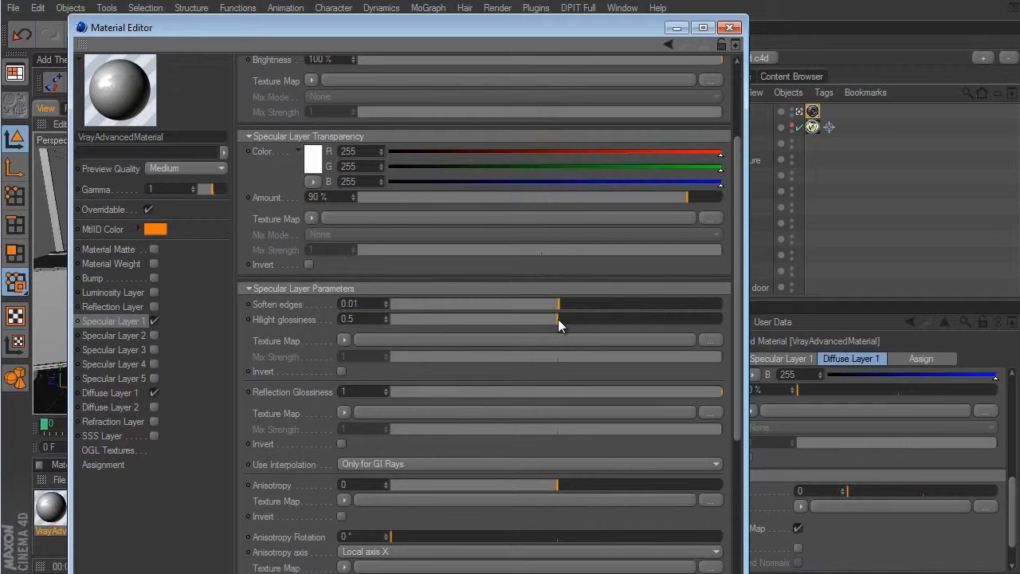
# Try highlight glossiness values such as 0.75, 0.4 and 0.66 on Specular Layer 1, and return it to 0.5
pyautogui.moveTo(582, 324); pyautogui.dragTo(639, 322)
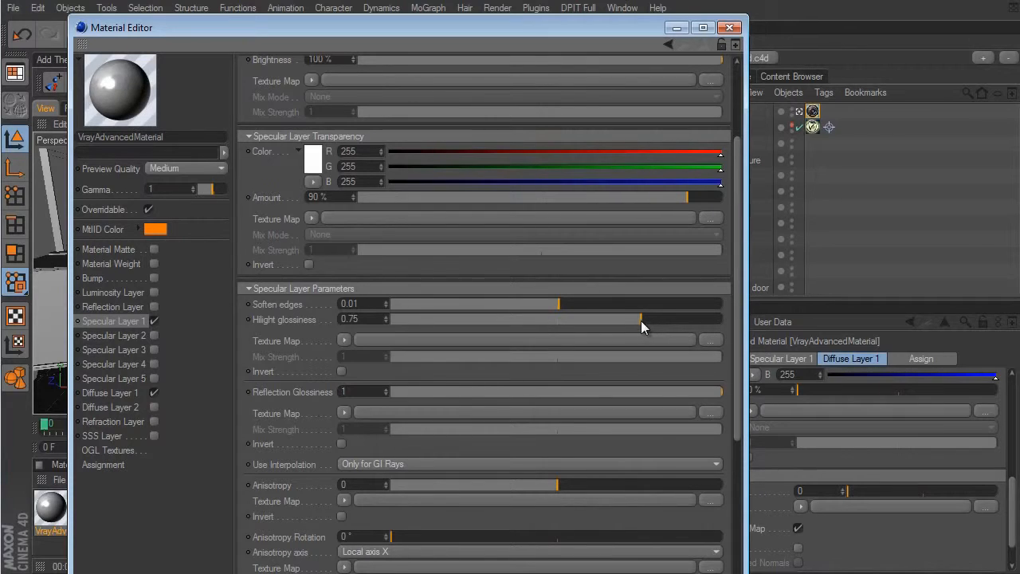
pyautogui.moveTo(641, 320); pyautogui.dragTo(676, 321)
pyautogui.moveTo(683, 319); pyautogui.dragTo(703, 319)
pyautogui.moveTo(687, 321); pyautogui.dragTo(524, 319)
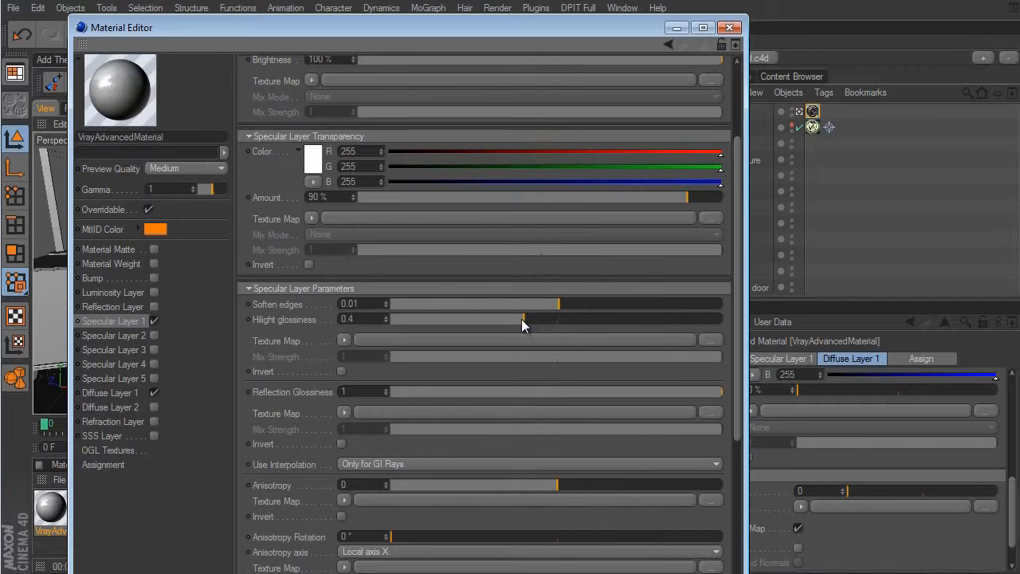
pyautogui.moveTo(539, 320); pyautogui.dragTo(610, 322)
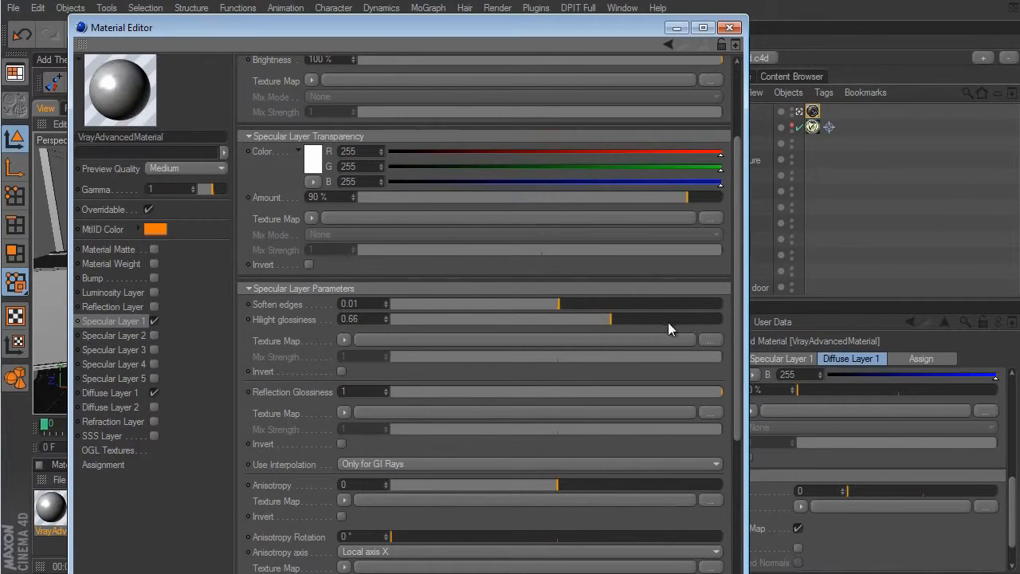
pyautogui.moveTo(594, 319); pyautogui.dragTo(571, 319)
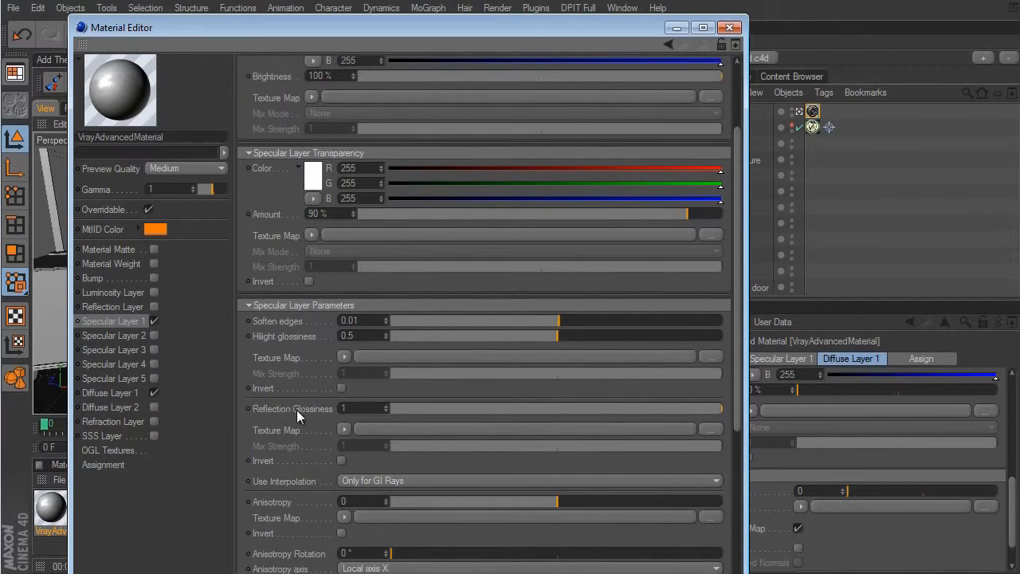
# Look through the Specular Layer 1 parameters and set the layer's reflection glossiness to 0.54
pyautogui.scroll(-3, 537, 412)
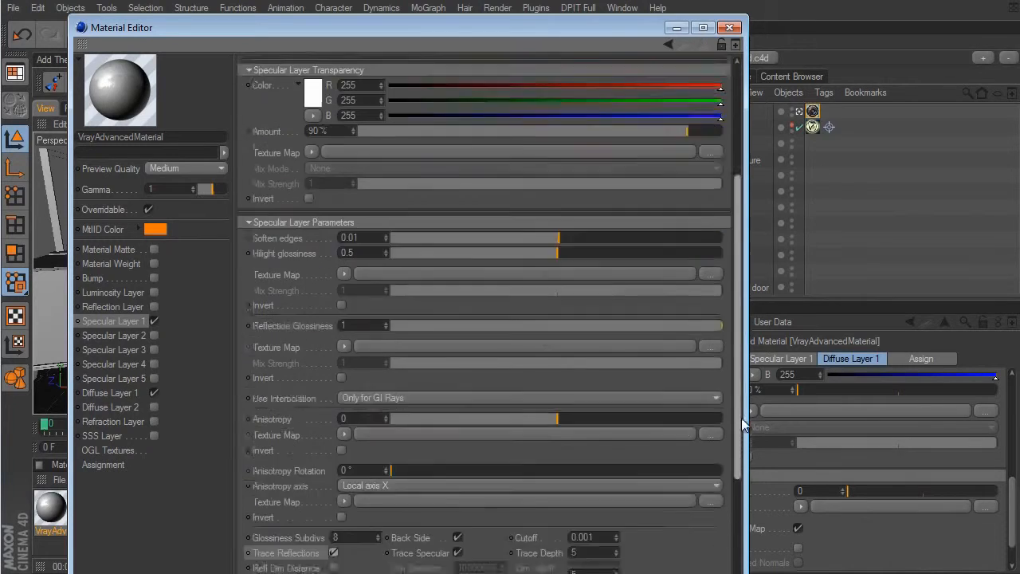
pyautogui.scroll(-3, 741, 425)
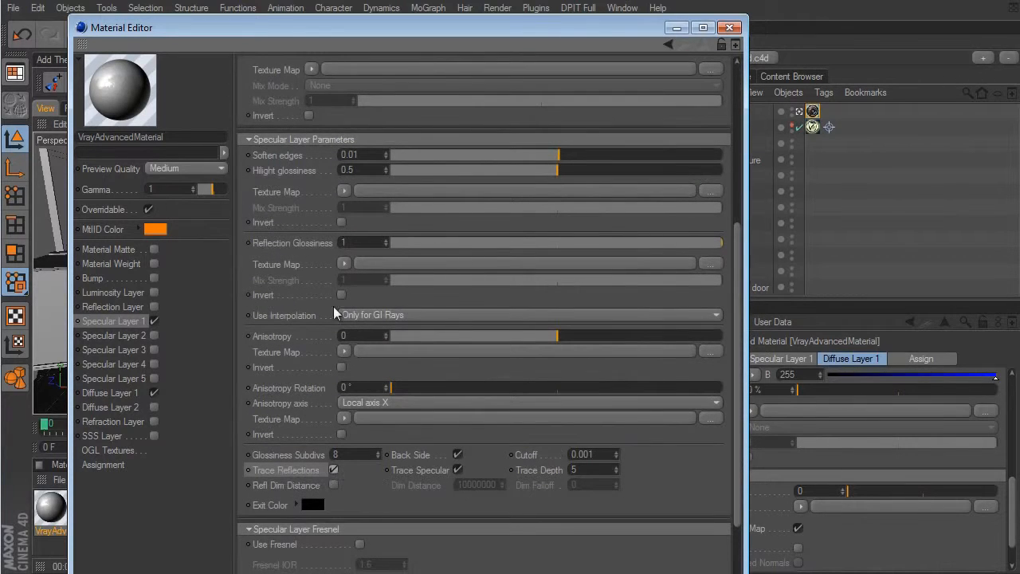
pyautogui.moveTo(735, 388); pyautogui.dragTo(742, 271)
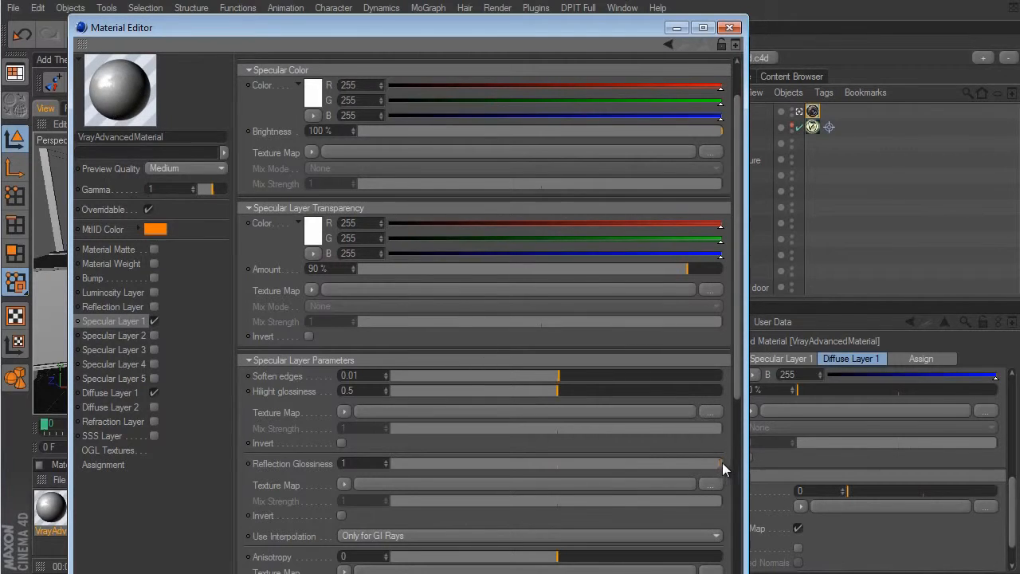
pyautogui.moveTo(722, 468); pyautogui.dragTo(717, 469)
pyautogui.moveTo(687, 467); pyautogui.dragTo(571, 464)
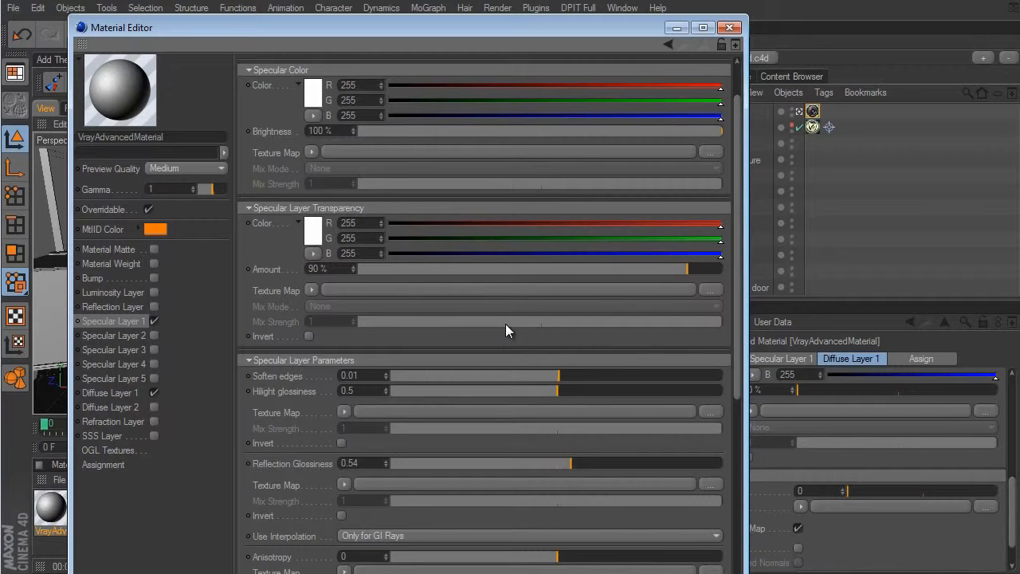
# Create a standard Cinema 4D material for comparison, enable its Reflection channel and try a reflection blurriness of 17%
pyautogui.moveTo(215, 33); pyautogui.dragTo(659, 33)
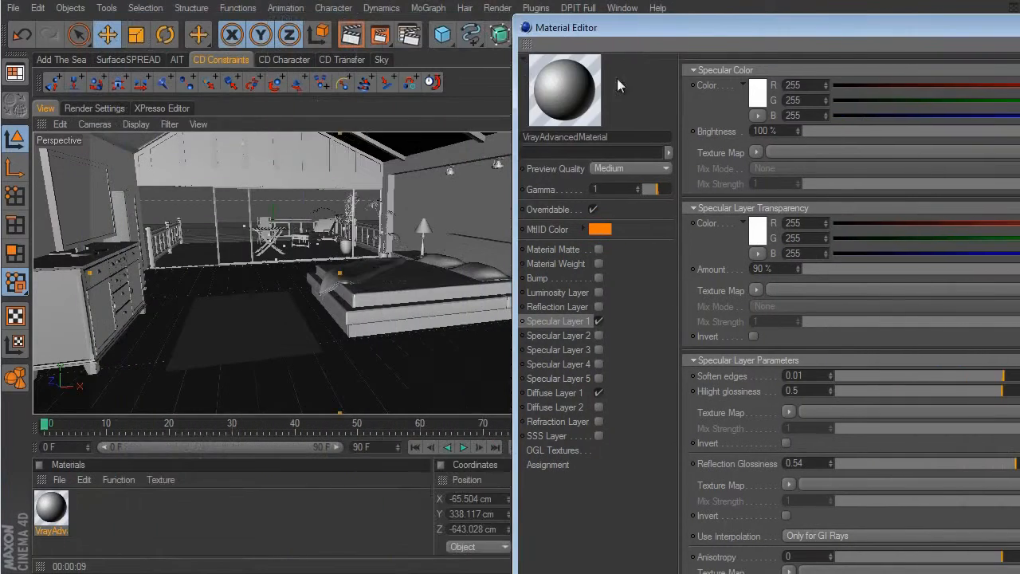
pyautogui.doubleClick(167, 496)
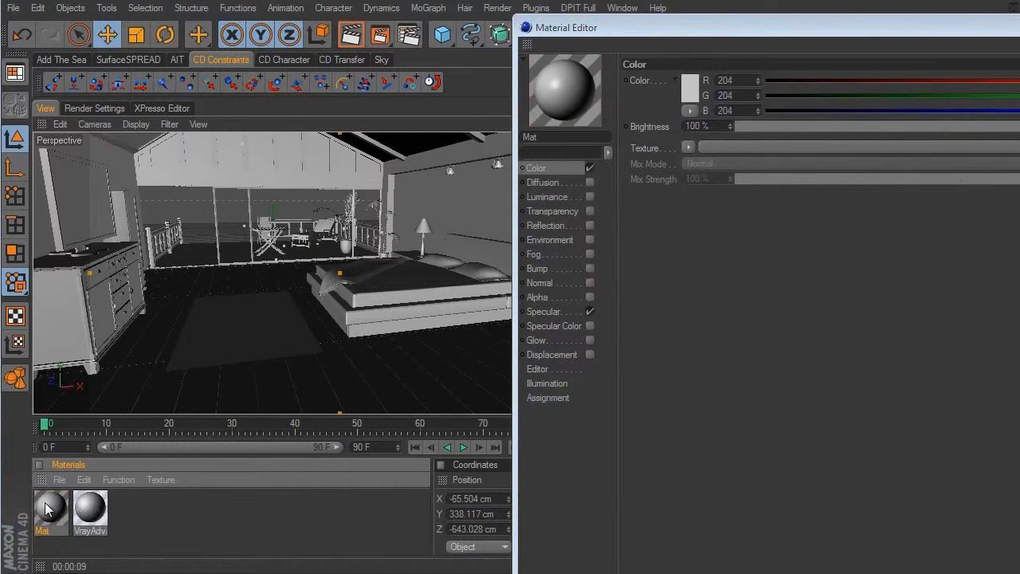
pyautogui.click(546, 225)
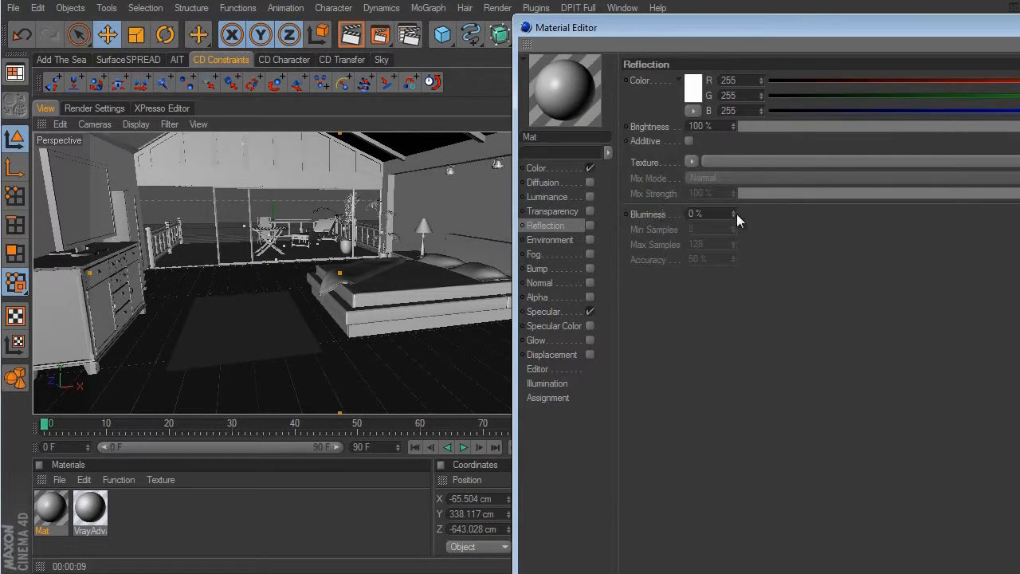
pyautogui.moveTo(736, 213); pyautogui.dragTo(733, 212)
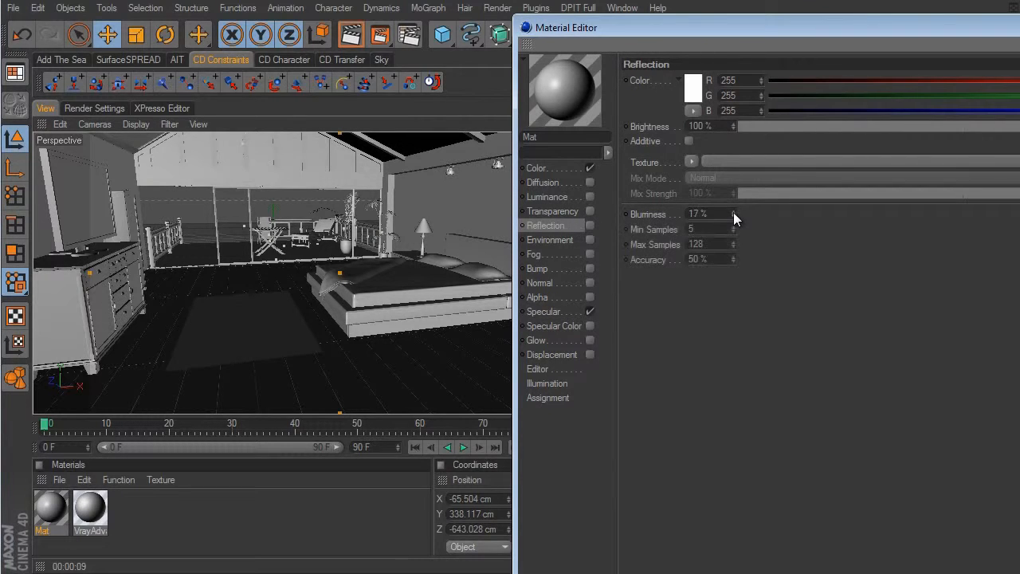
pyautogui.click(589, 226)
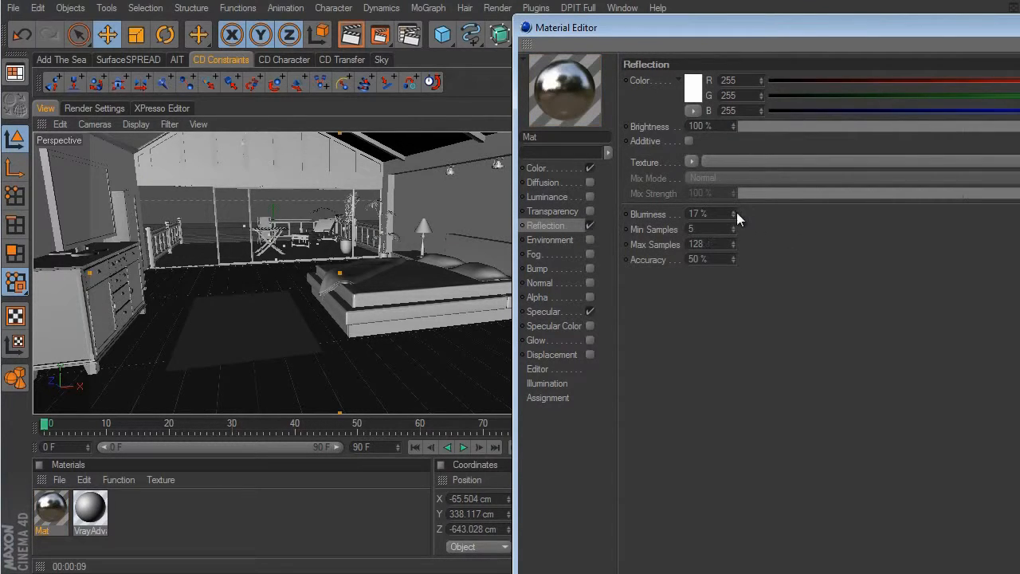
pyautogui.moveTo(736, 212); pyautogui.dragTo(734, 211)
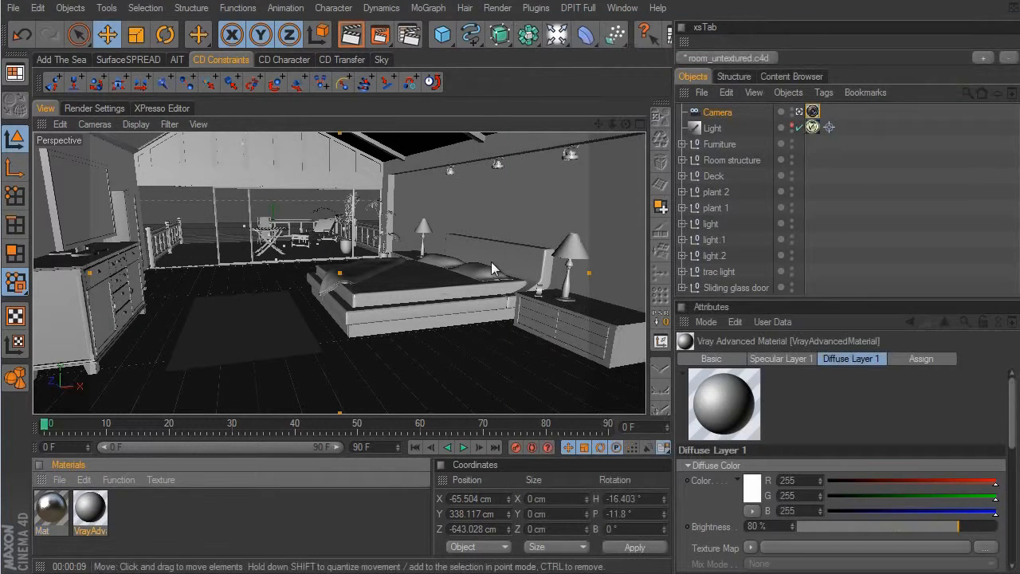
# Review the V-Ray advanced material's Specular Layer 1 settings once more and delete both test materials
pyautogui.doubleClick(94, 510)
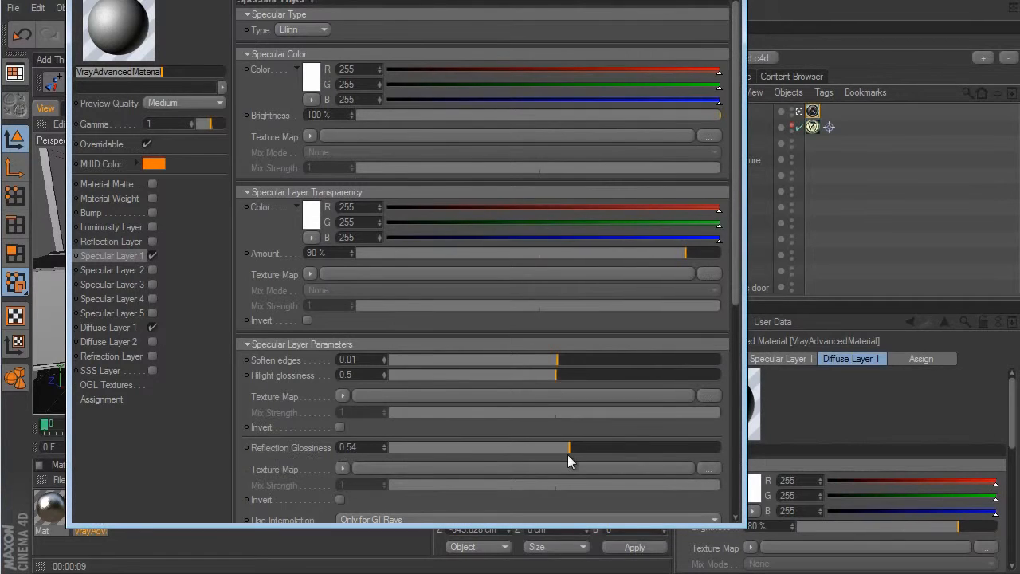
pyautogui.moveTo(432, 3); pyautogui.dragTo(435, 31)
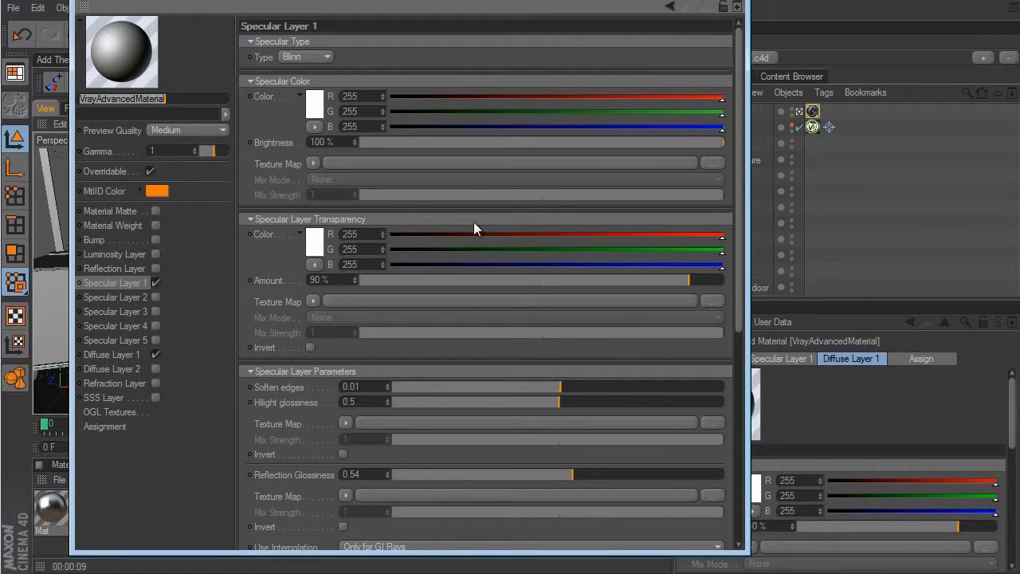
pyautogui.click(741, 8)
pyautogui.moveTo(104, 532); pyautogui.dragTo(56, 547)
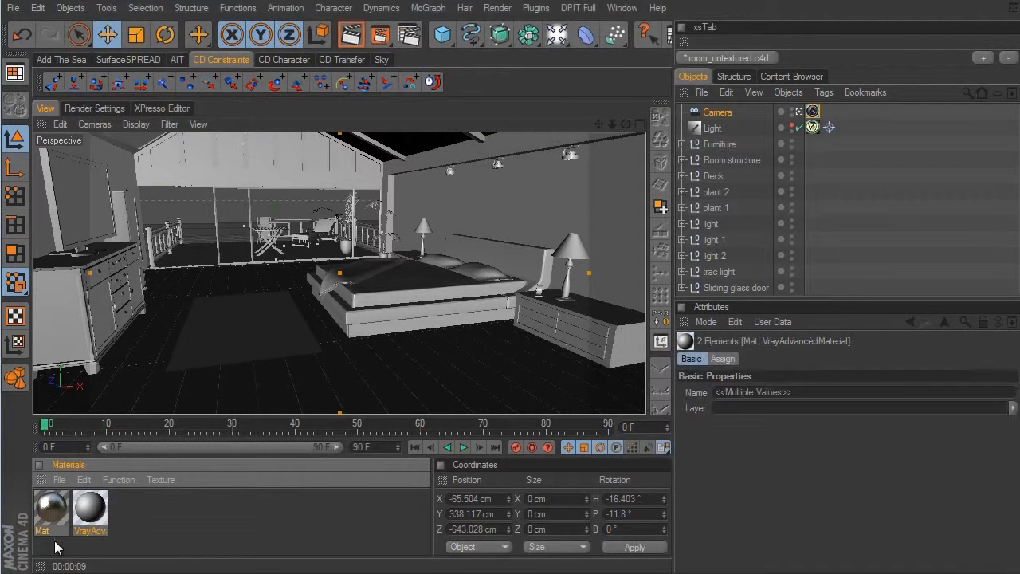
pyautogui.click(55, 546)
# Create a new V-Ray advanced material and name it "white wall"
pyautogui.click(59, 479)
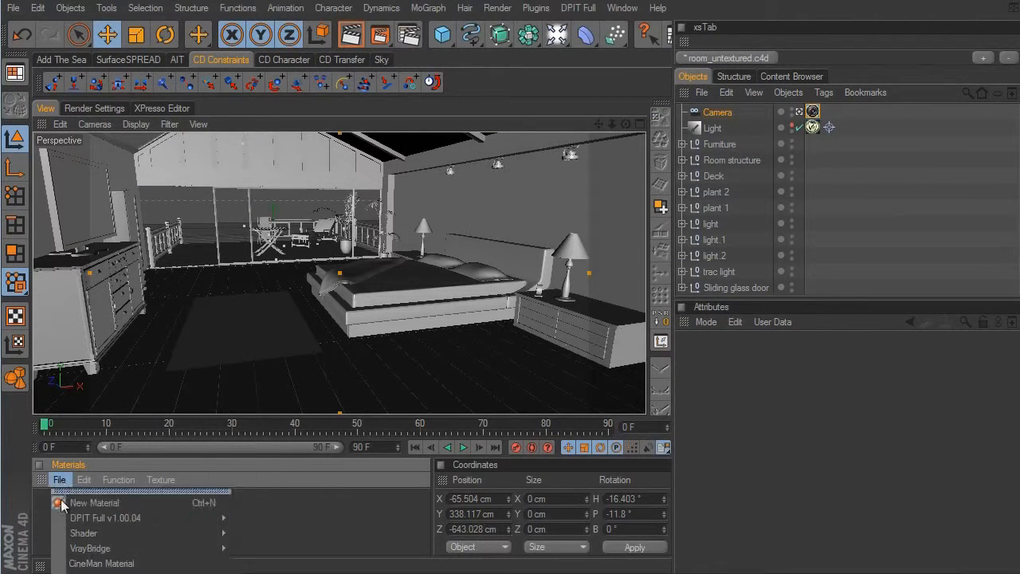
pyautogui.moveTo(86, 548)
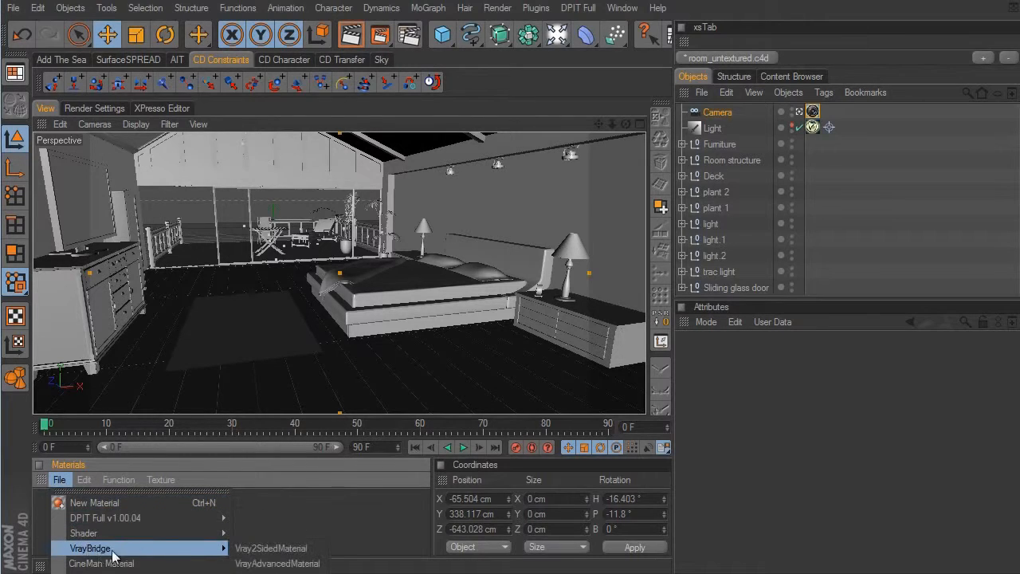
pyautogui.click(256, 564)
pyautogui.doubleClick(53, 511)
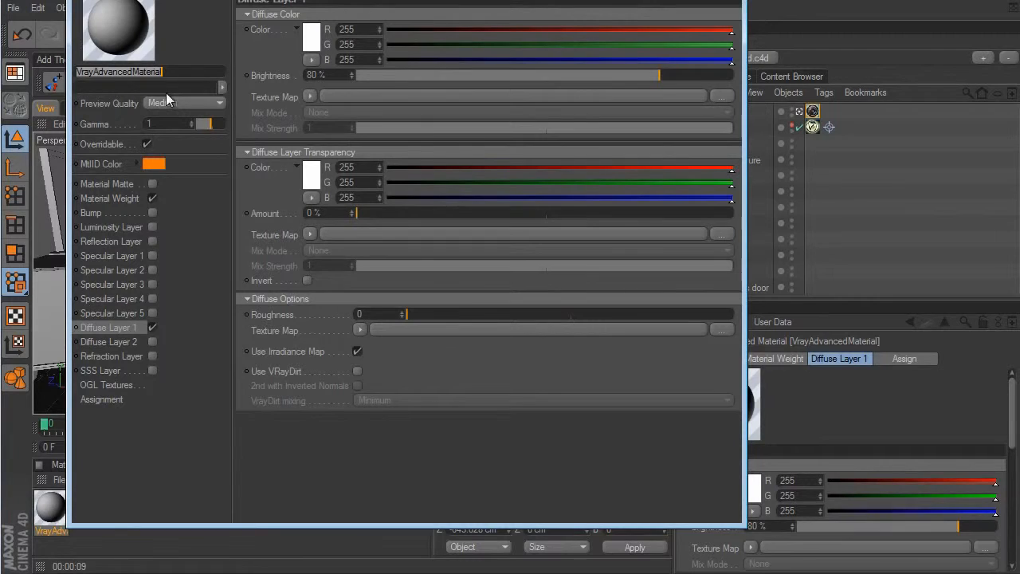
pyautogui.write('white wall')
pyautogui.press('Return')
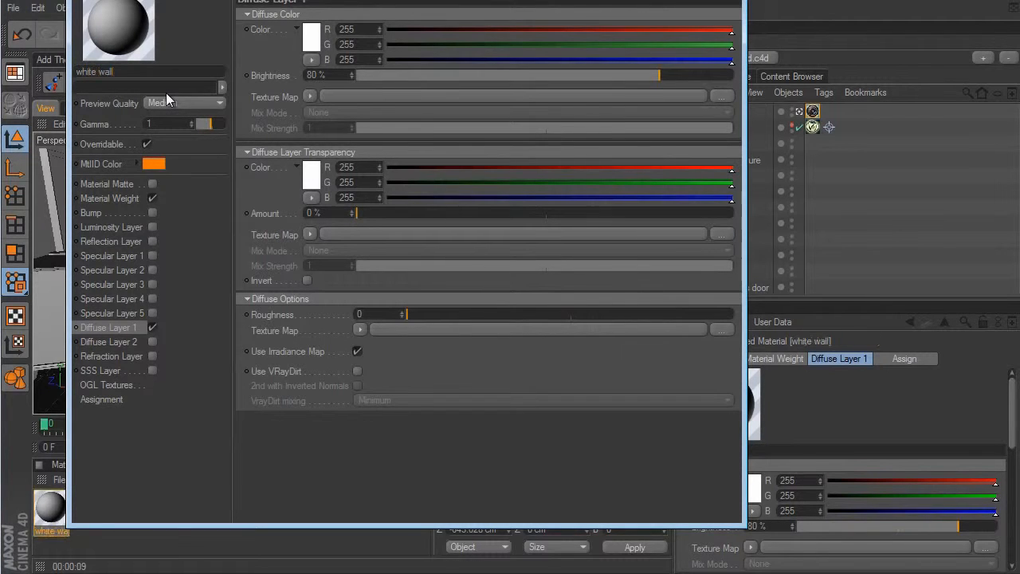
# Add a Color shader as the diffuse color texture map of Diffuse Layer 1 in the white wall material
pyautogui.moveTo(198, 0); pyautogui.dragTo(179, 6)
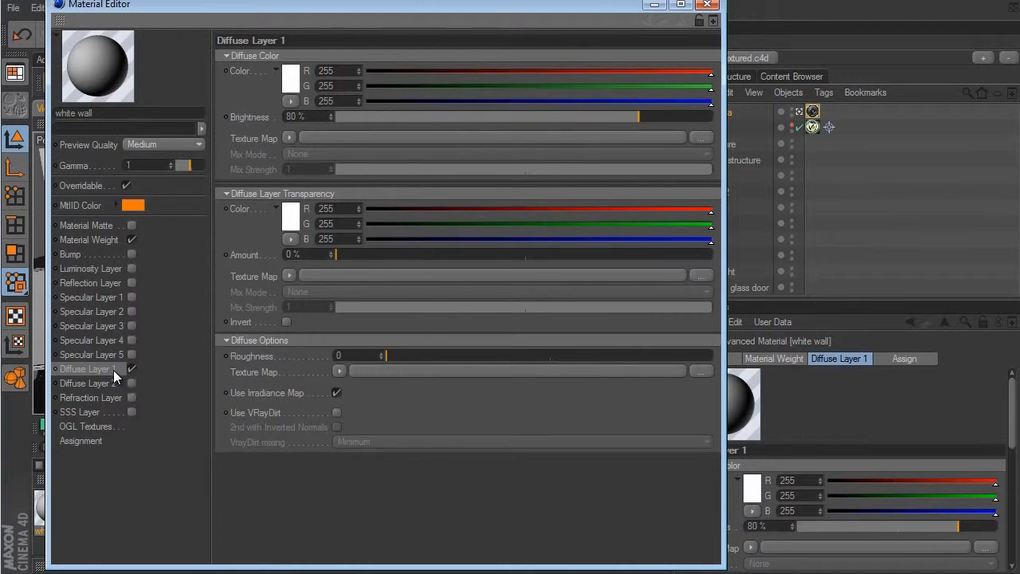
pyautogui.click(290, 138)
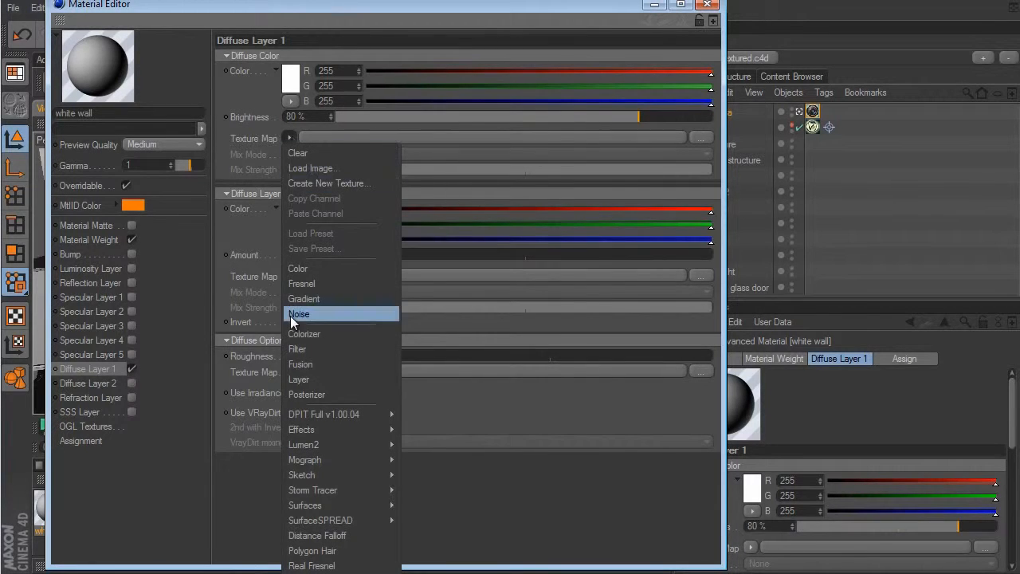
pyautogui.click(293, 269)
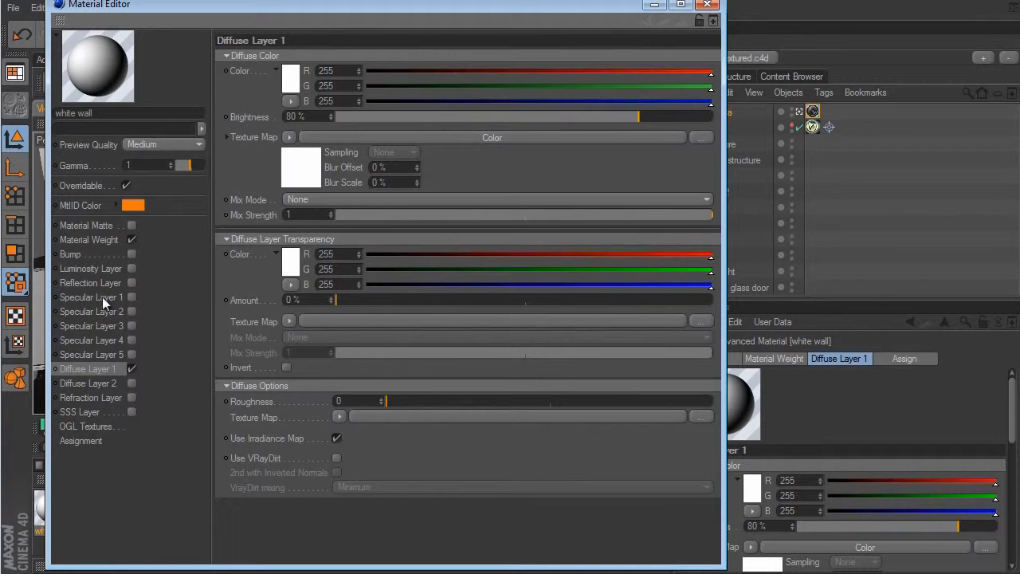
# Enable Specular Layer 1 on the white wall material with Trace Reflections off and a highlight glossiness of 0.35
pyautogui.click(131, 297)
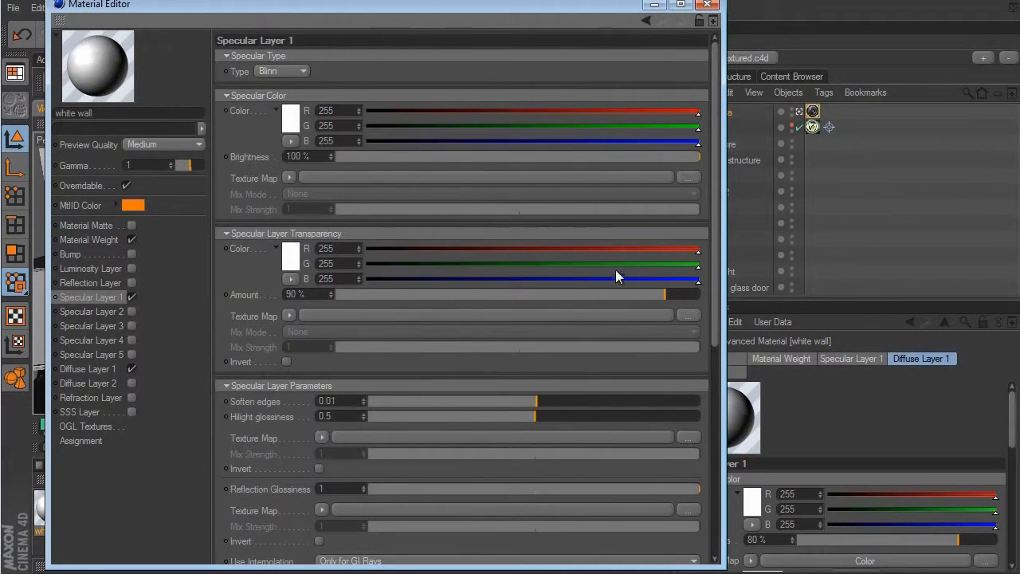
pyautogui.moveTo(715, 236); pyautogui.dragTo(714, 419)
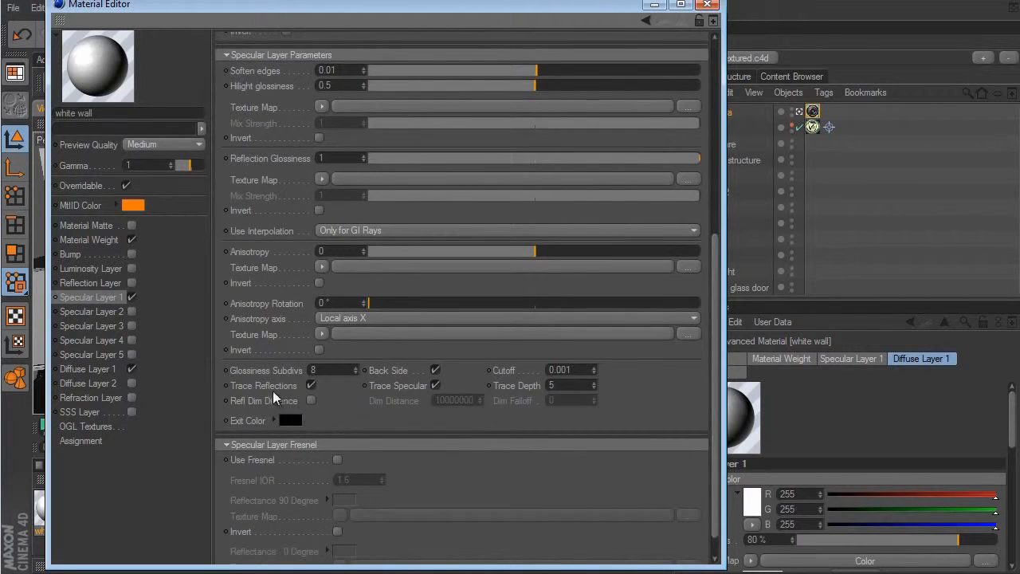
pyautogui.click(310, 385)
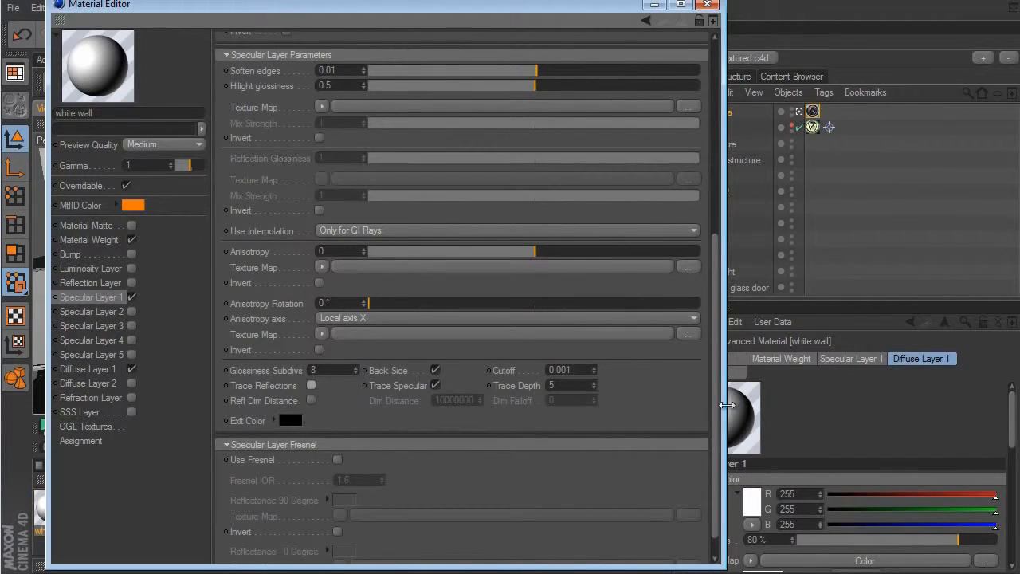
pyautogui.moveTo(715, 415); pyautogui.dragTo(717, 240)
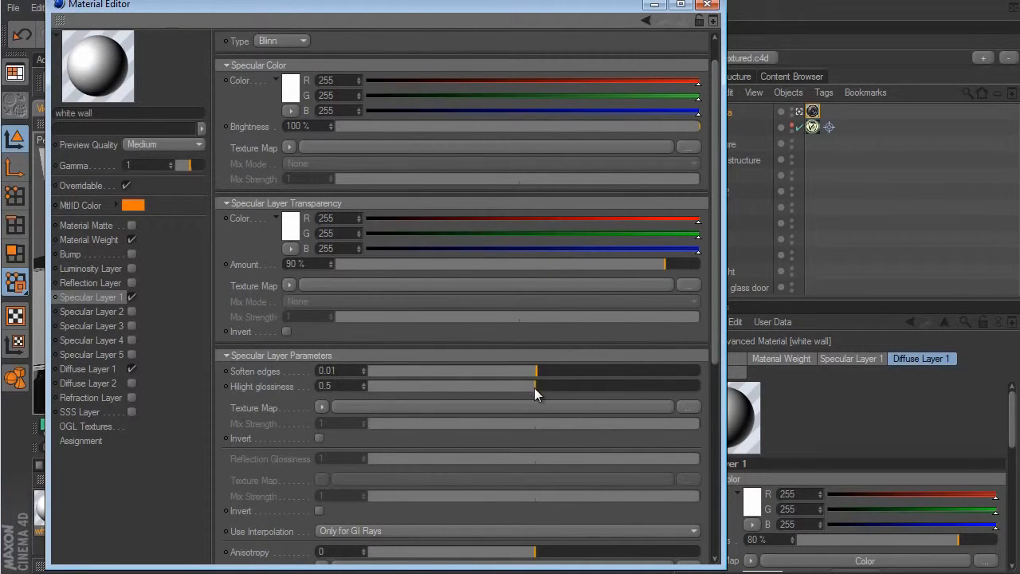
pyautogui.moveTo(533, 387)
pyautogui.mouseDown()
pyautogui.moveTo(436, 389)
pyautogui.moveTo(486, 392)
pyautogui.mouseUp()
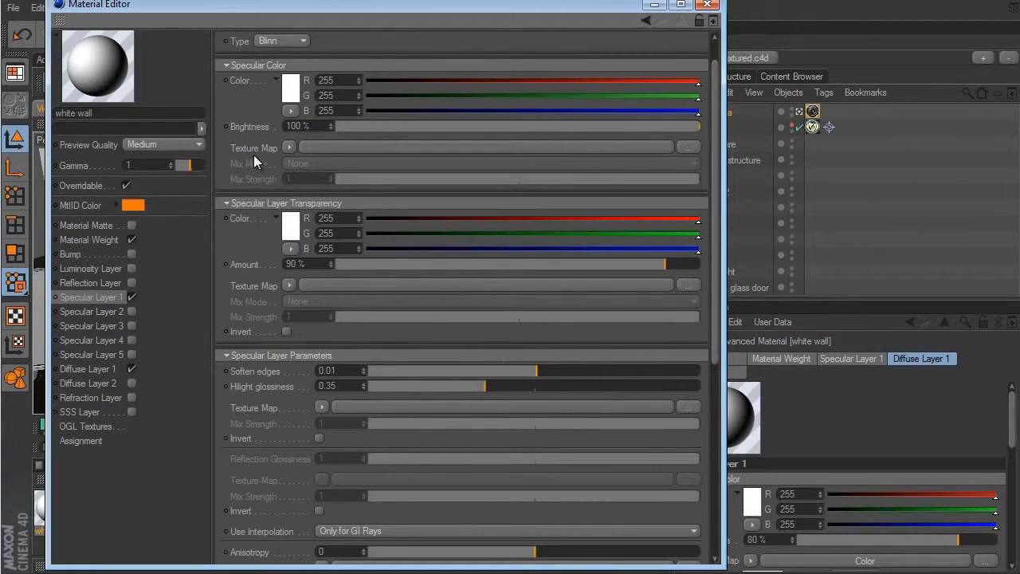
# Add a Noise shader as the specular color texture map of Specular Layer 1 and close the material editor
pyautogui.moveTo(713, 96); pyautogui.dragTo(719, 80)
pyautogui.click(288, 178)
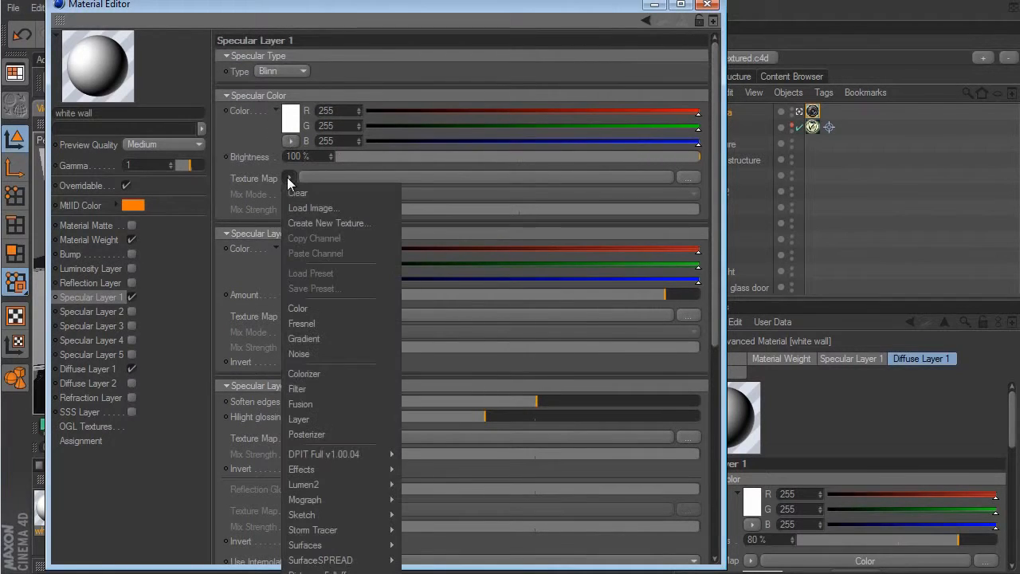
pyautogui.click(311, 353)
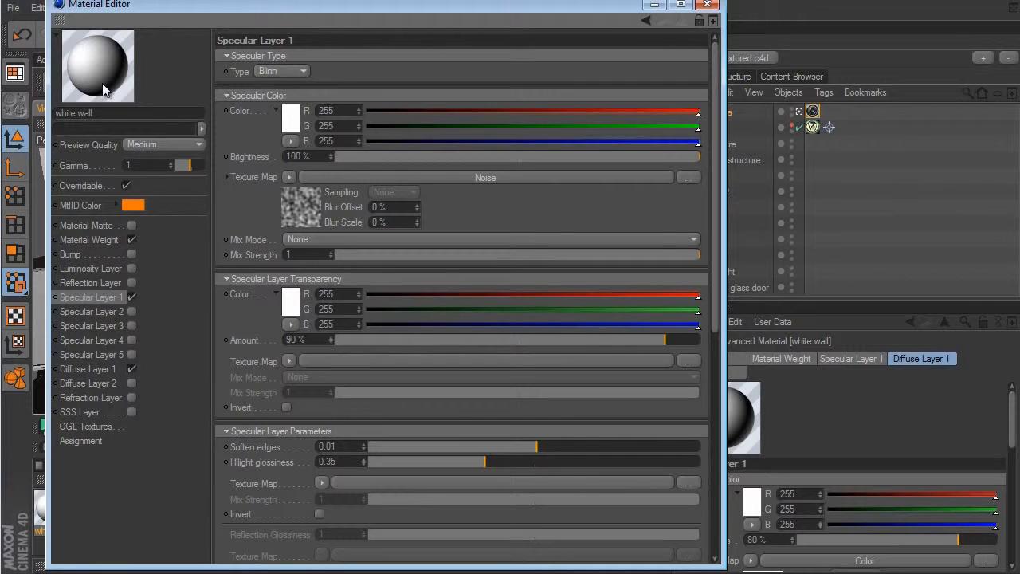
pyautogui.click(707, 5)
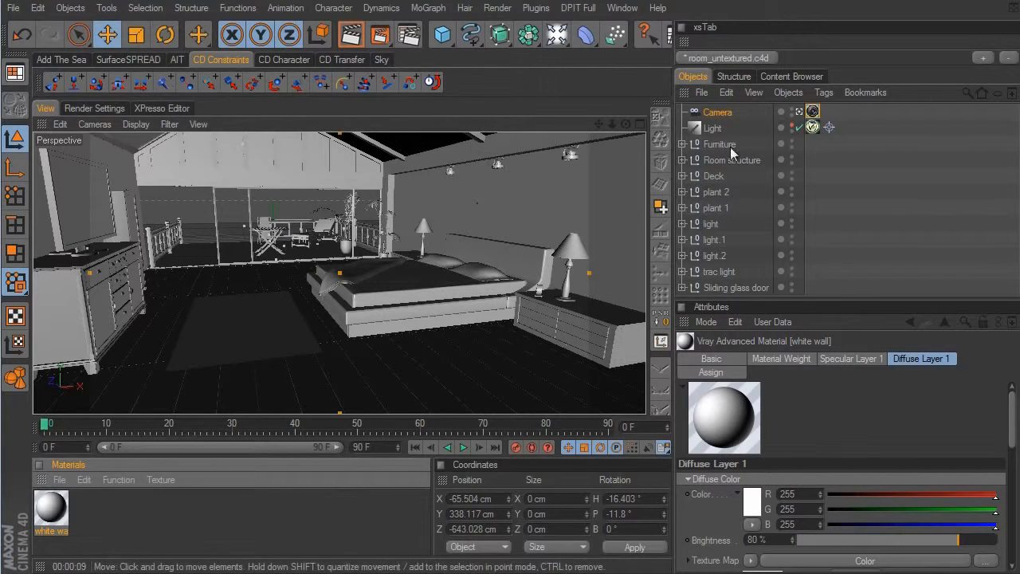
# Leave the scene camera's view and hide the camera object in the editor, viewing the whole room from outside
pyautogui.click(799, 110)
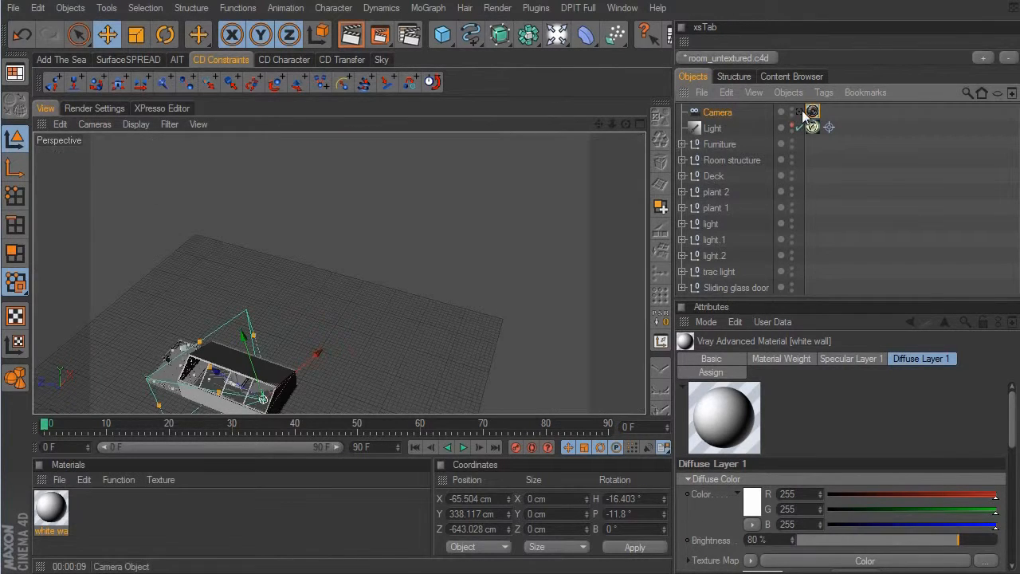
pyautogui.keyDown('alt'); pyautogui.moveTo(551, 217); pyautogui.dragTo(605, 304, button='middle'); pyautogui.keyUp('alt')
pyautogui.keyDown('alt'); pyautogui.moveTo(605, 305); pyautogui.dragTo(801, 355, button='right'); pyautogui.keyUp('alt')
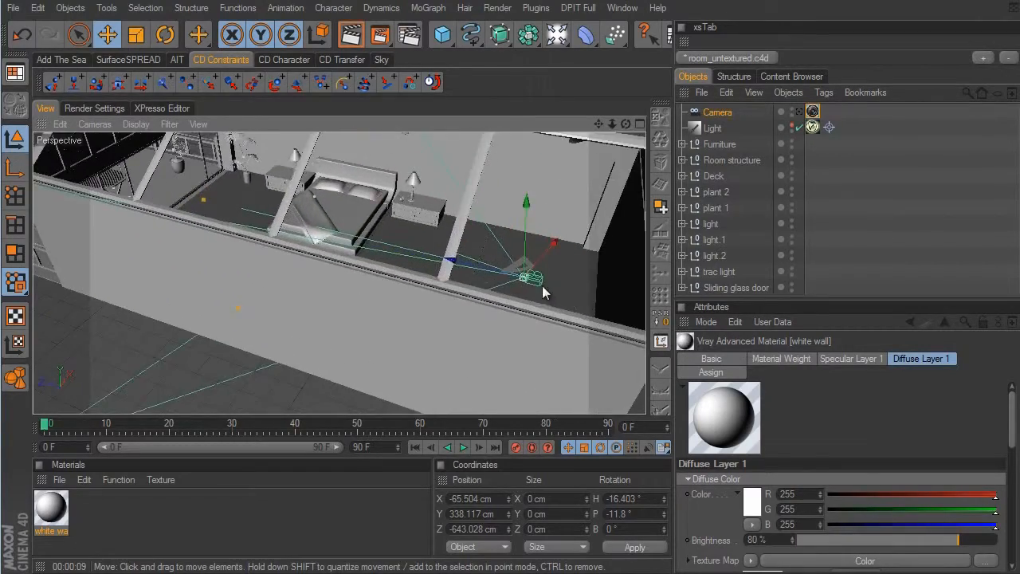
pyautogui.keyDown('alt'); pyautogui.moveTo(543, 287); pyautogui.dragTo(577, 329); pyautogui.keyUp('alt')
pyautogui.keyDown('alt'); pyautogui.moveTo(585, 327); pyautogui.dragTo(757, 329, button='right'); pyautogui.keyUp('alt')
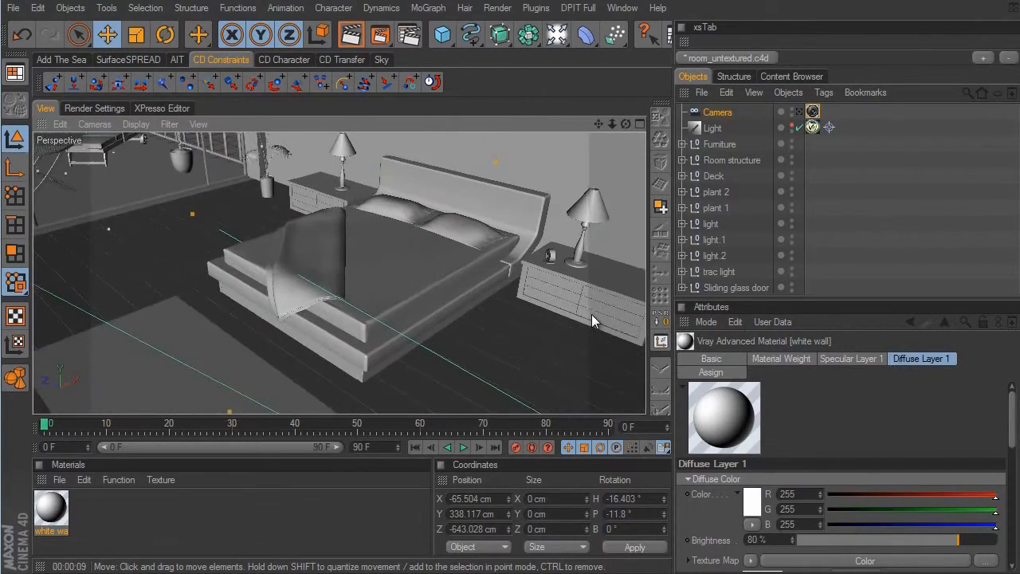
pyautogui.keyDown('alt'); pyautogui.moveTo(583, 326); pyautogui.dragTo(594, 318); pyautogui.keyUp('alt')
pyautogui.scroll(-10, 595, 317)
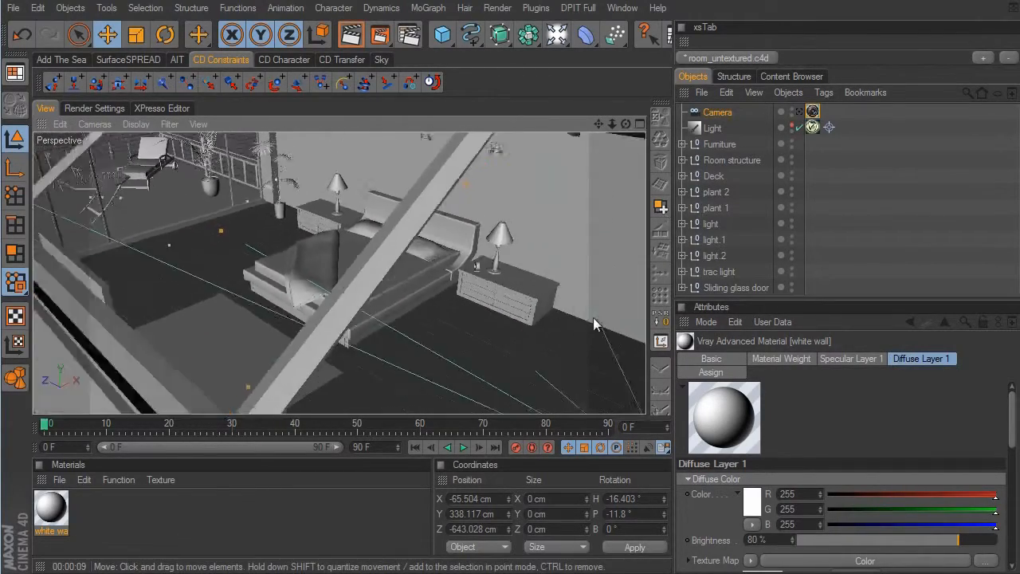
pyautogui.click(792, 112)
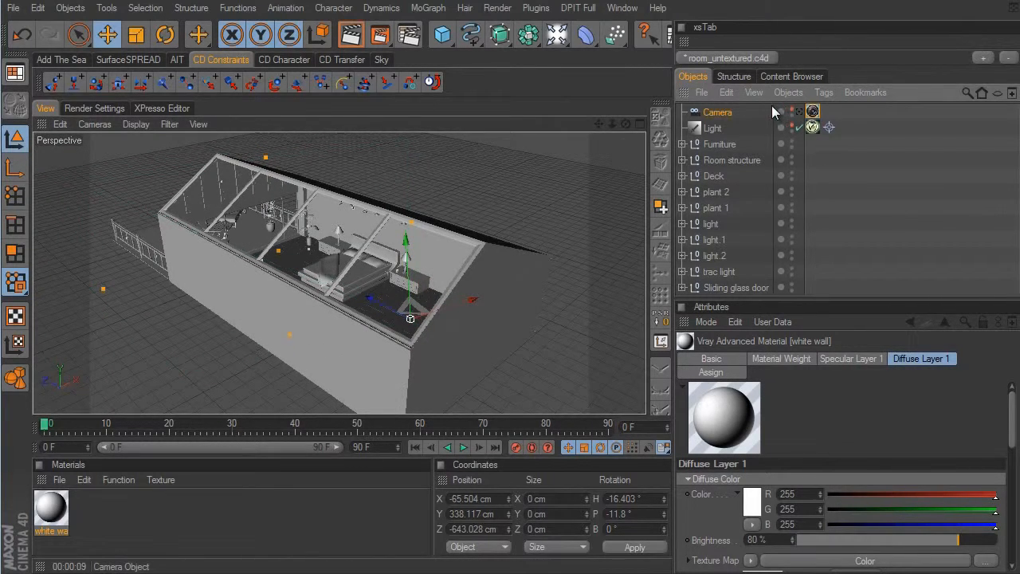
# Select the room's ceiling roof object in the perspective view
pyautogui.keyDown('alt'); pyautogui.moveTo(515, 244); pyautogui.dragTo(487, 228); pyautogui.keyUp('alt')
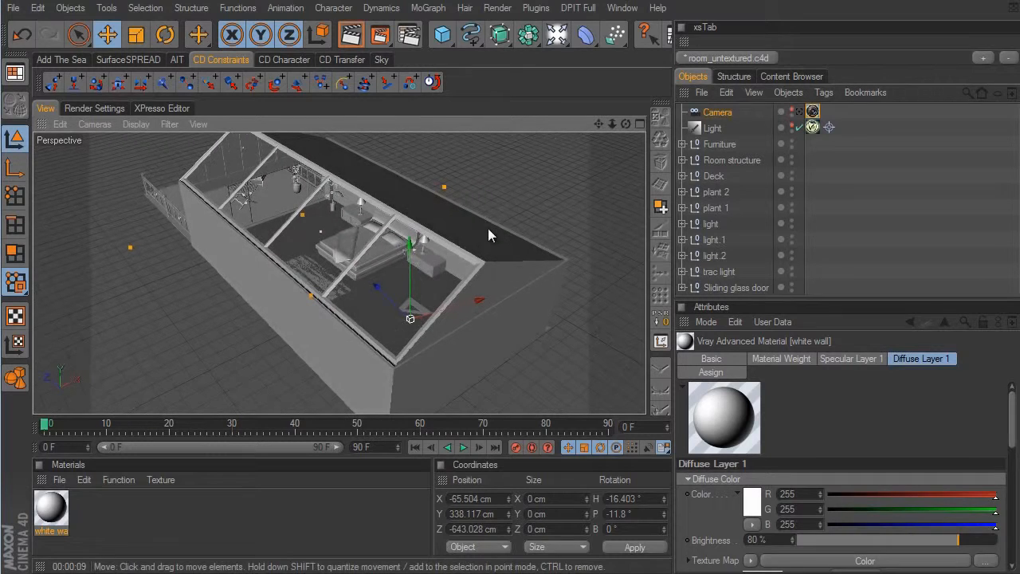
pyautogui.click(604, 195)
pyautogui.click(398, 200)
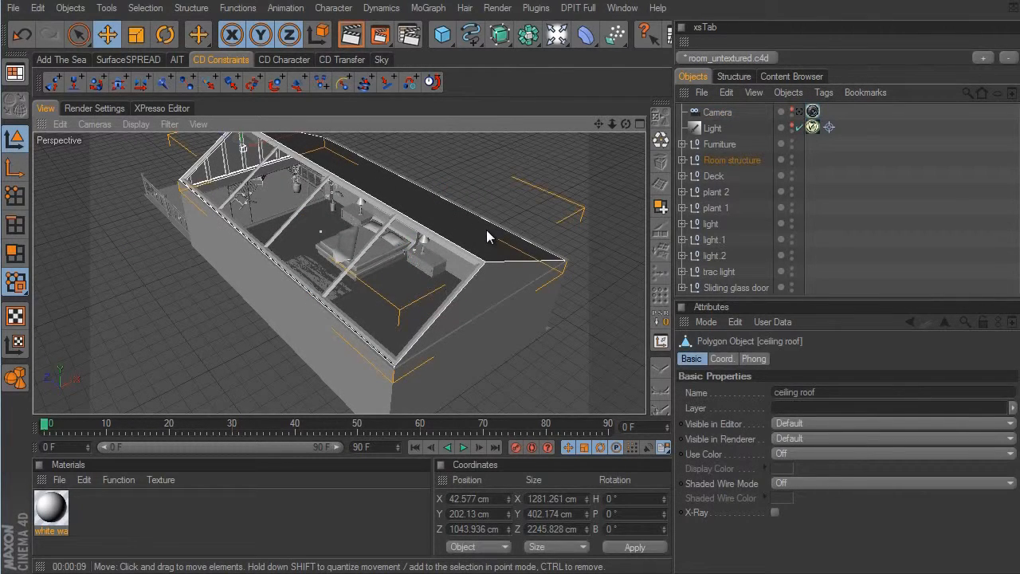
# Expand the Room structure group and hide the ceiling roof object in the editor view only
pyautogui.click(682, 161)
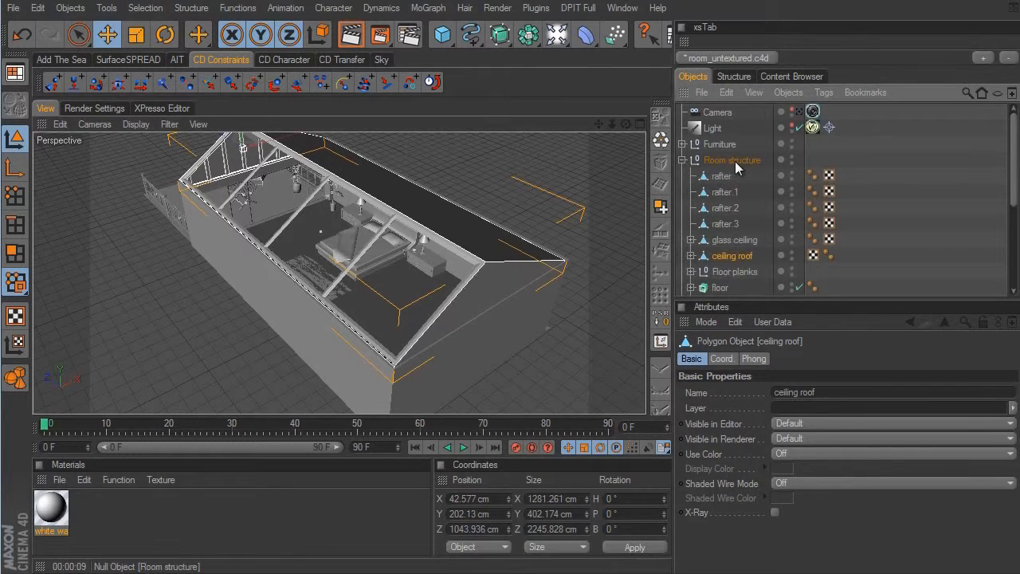
pyautogui.click(792, 253)
pyautogui.click(792, 252)
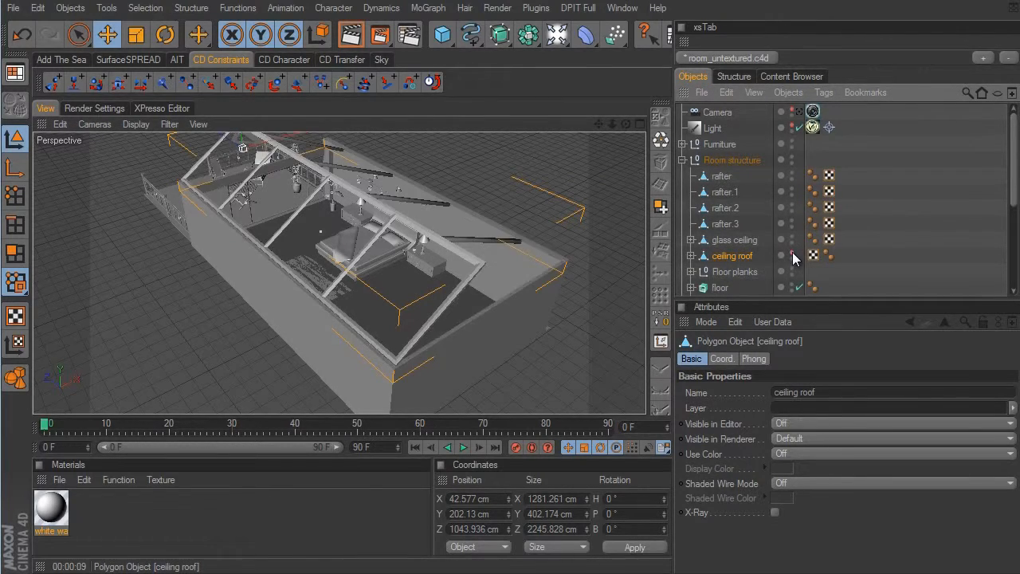
# Select the wall polygon behind the bed on the walls object, using Live Selection in polygon mode
pyautogui.keyDown('alt'); pyautogui.moveTo(585, 322); pyautogui.dragTo(602, 310); pyautogui.keyUp('alt')
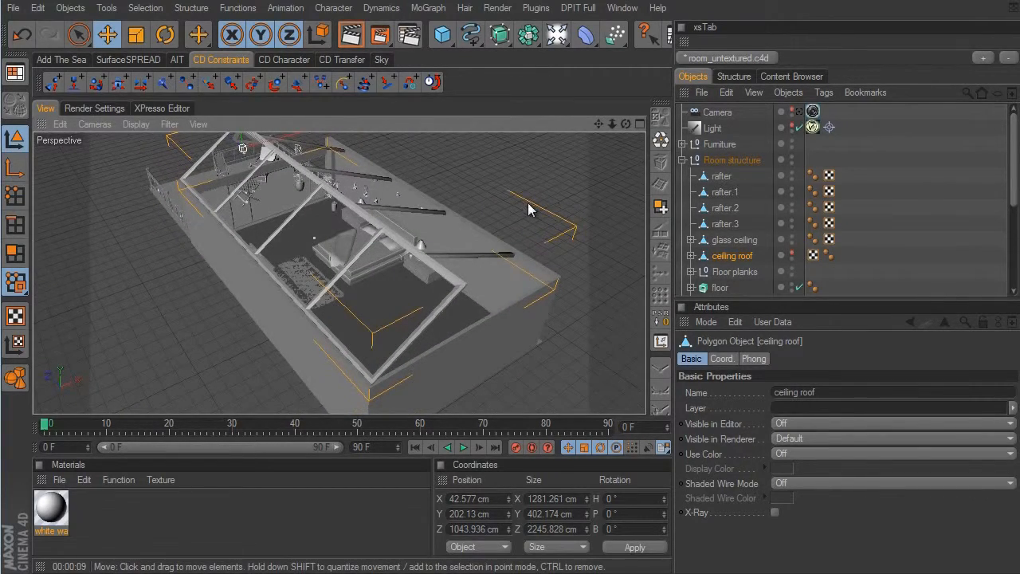
pyautogui.keyDown('alt'); pyautogui.moveTo(528, 204); pyautogui.dragTo(789, 339, button='right'); pyautogui.keyUp('alt')
pyautogui.keyDown('alt'); pyautogui.moveTo(637, 291); pyautogui.dragTo(593, 316, button='middle'); pyautogui.keyUp('alt')
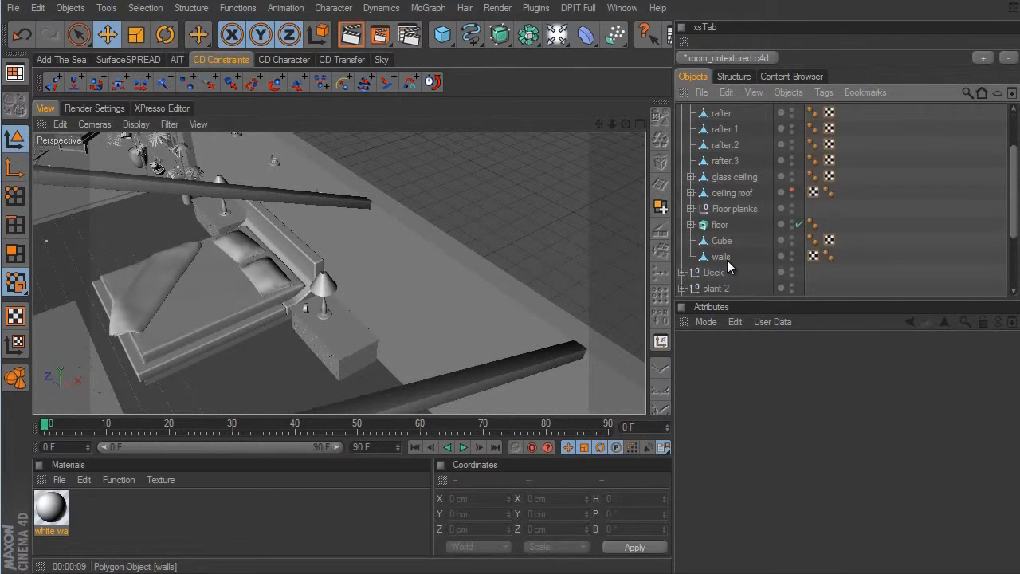
pyautogui.click(725, 259)
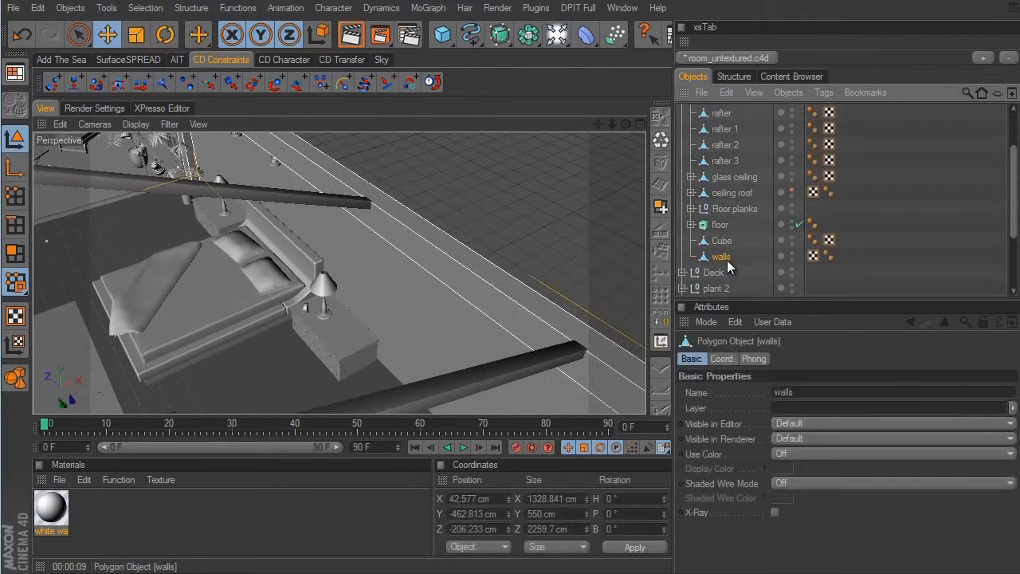
pyautogui.click(14, 253)
pyautogui.click(78, 34)
pyautogui.click(85, 33)
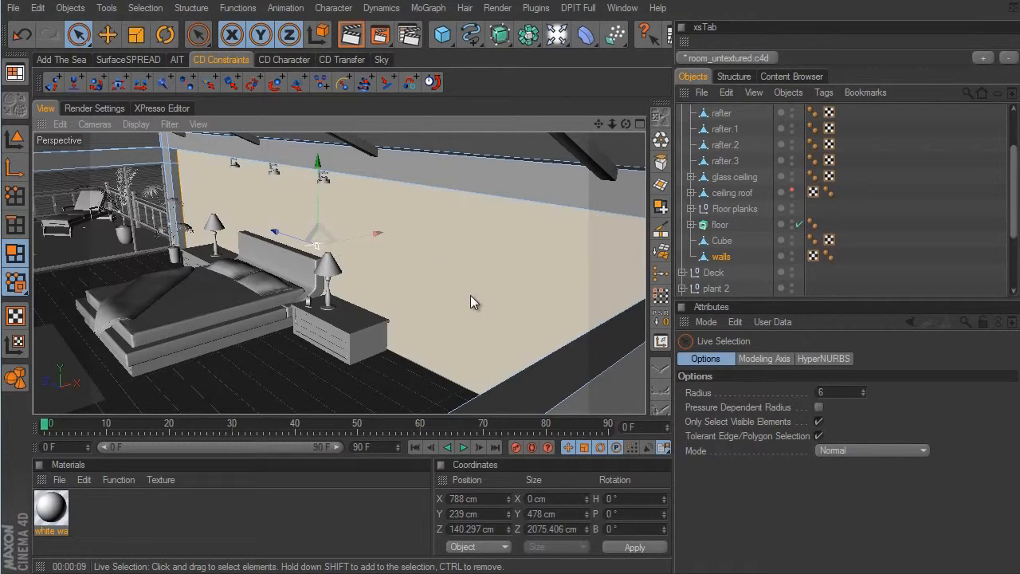
# Store the selected wall polygon as a polygon selection tag named "blue wall"
pyautogui.click(660, 295)
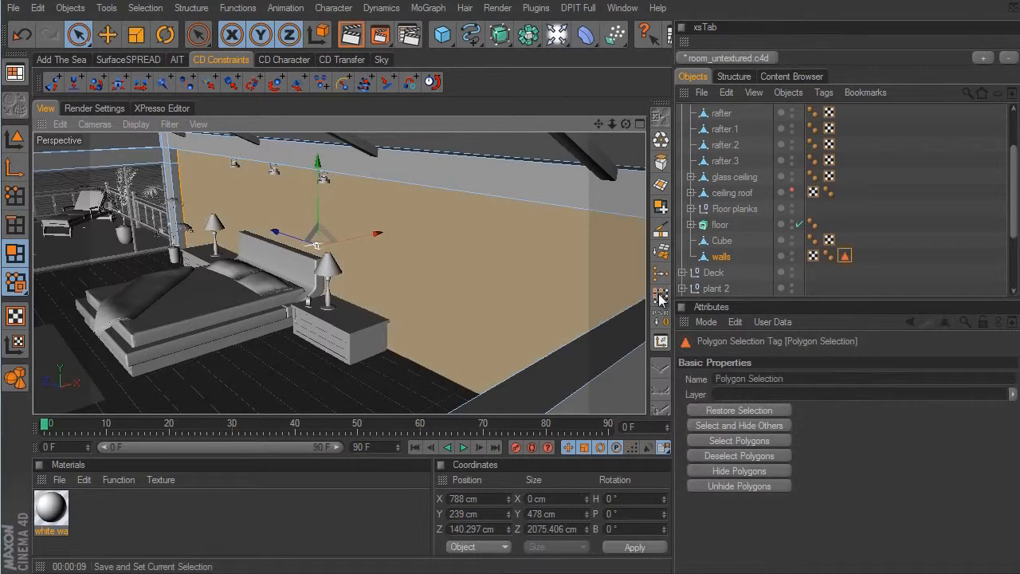
pyautogui.click(733, 379)
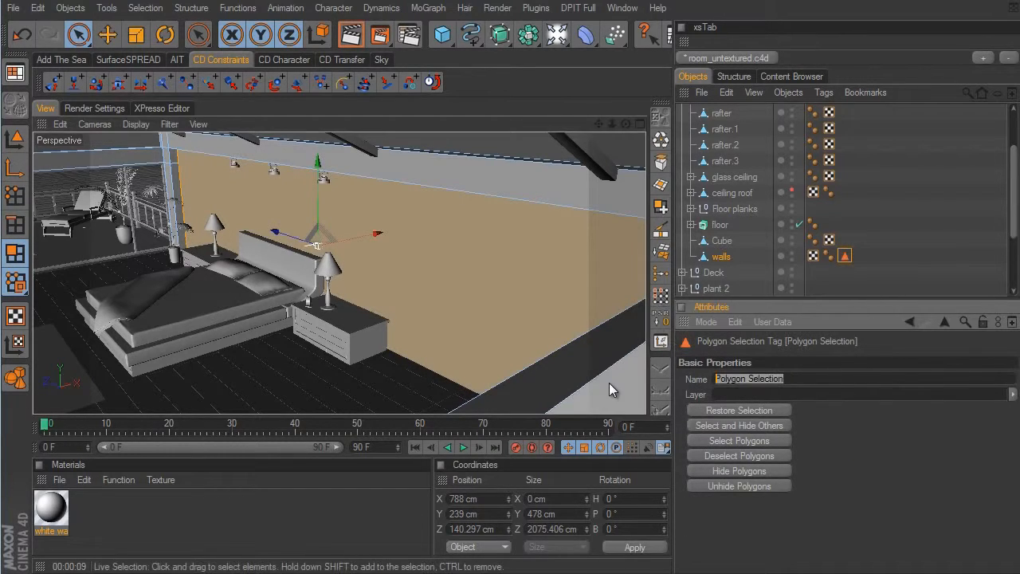
pyautogui.write('blue wall')
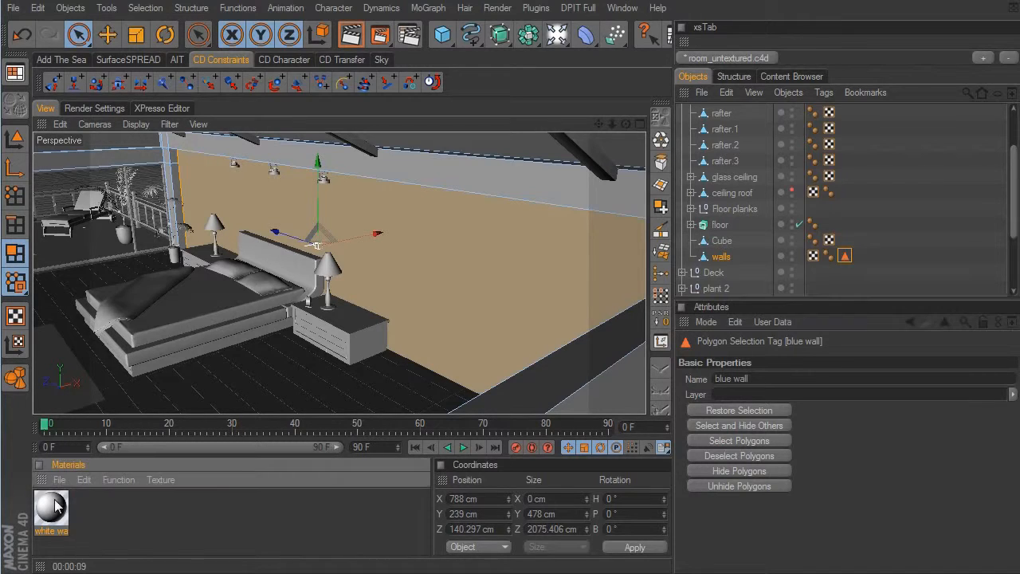
# Duplicate the white wall material and rename the copy "blue wall"
pyautogui.keyDown('ctrl'); pyautogui.moveTo(53, 498); pyautogui.dragTo(94, 508); pyautogui.keyUp('ctrl')
pyautogui.doubleClick(93, 508)
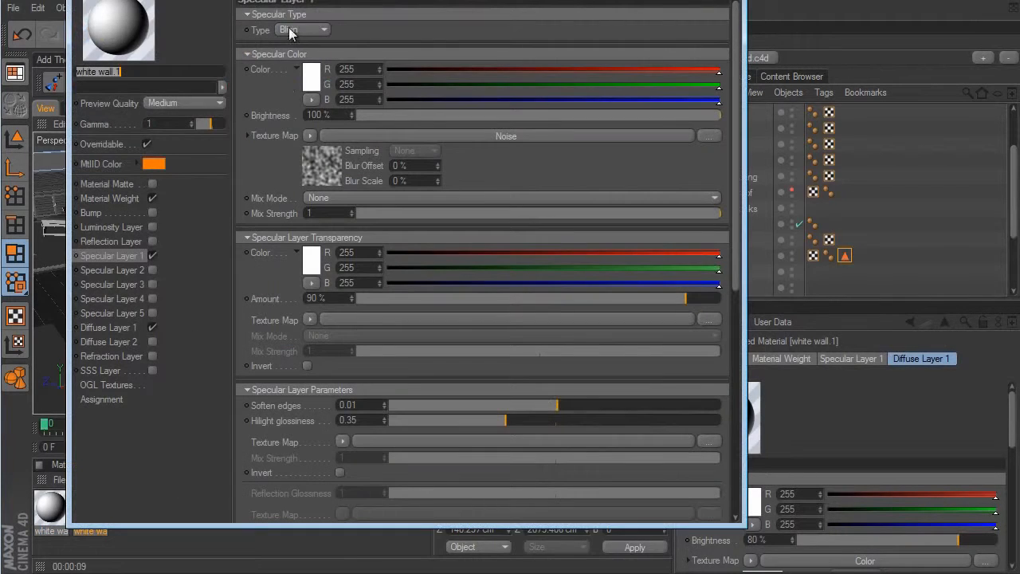
pyautogui.click(147, 104)
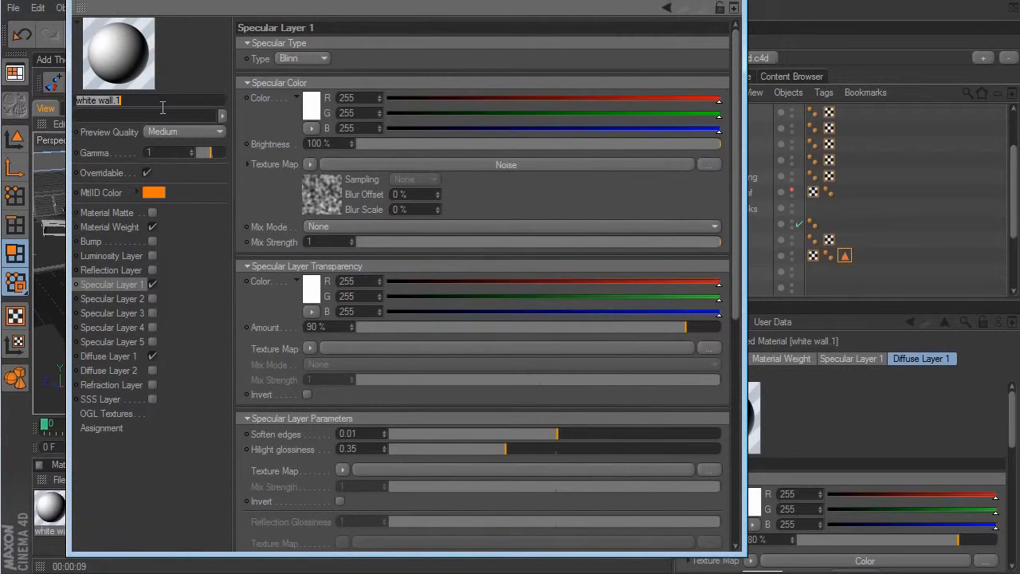
pyautogui.write('blue wall')
pyautogui.press('Return')
# Set the Color shader in the blue wall material's Diffuse Layer 1 to light blue, RGB 135, 197, 255, and close the material editor
pyautogui.click(112, 356)
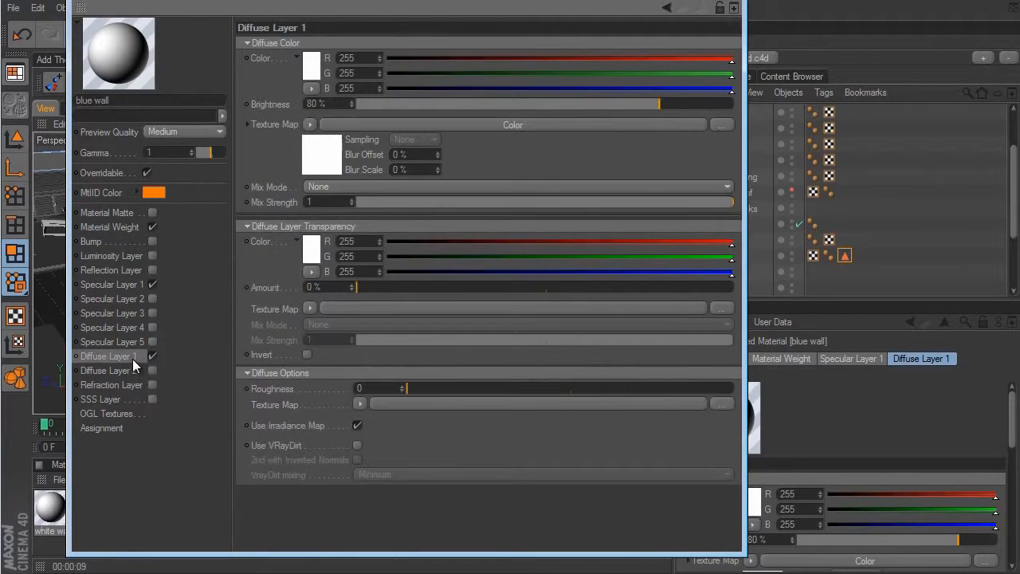
pyautogui.click(324, 162)
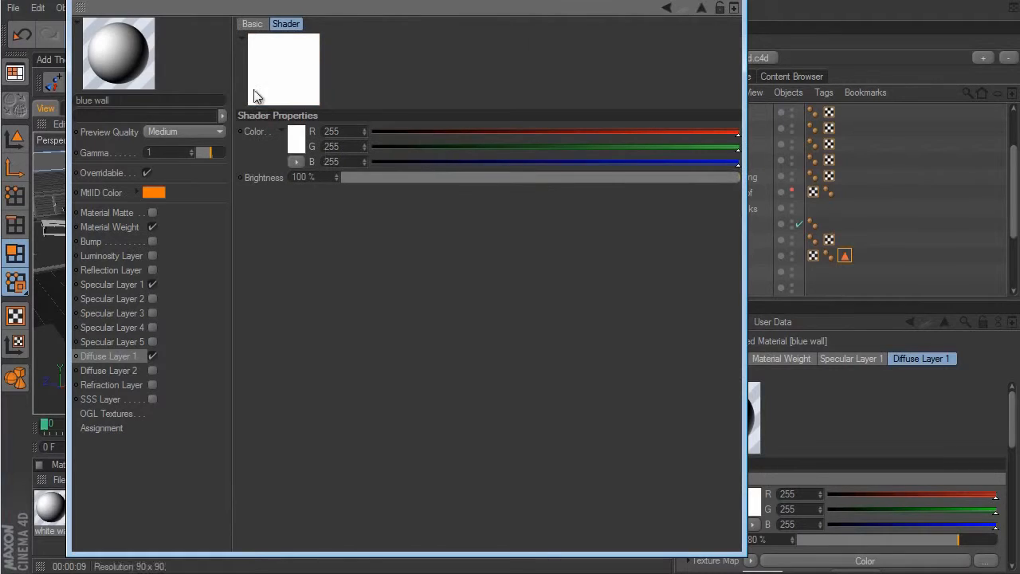
pyautogui.click(296, 140)
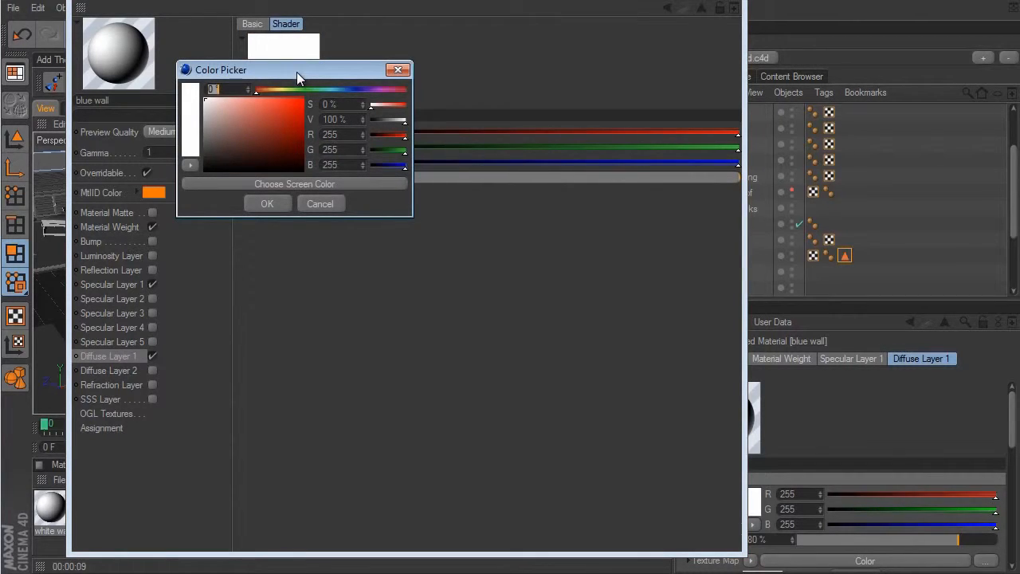
pyautogui.click(337, 90)
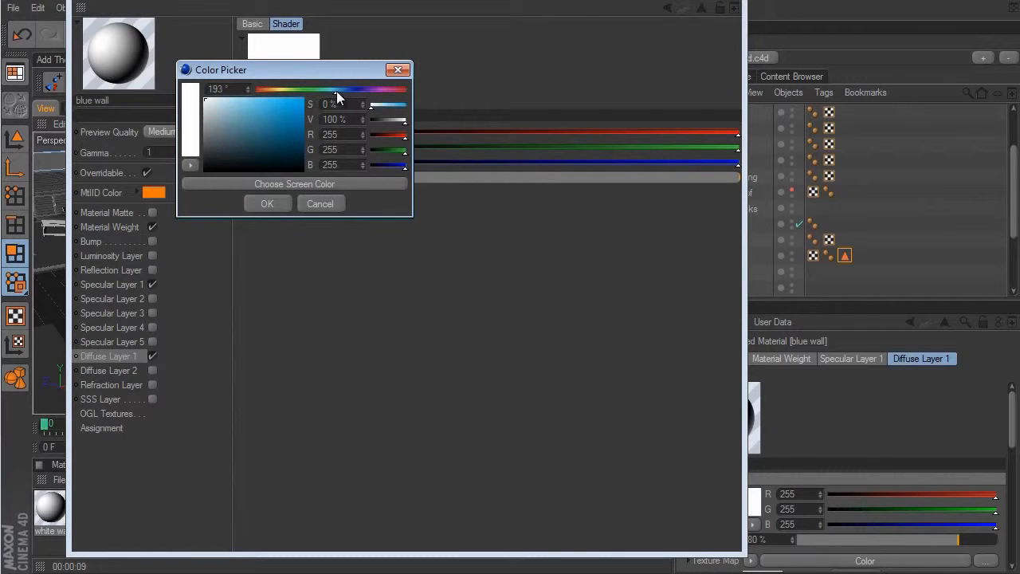
pyautogui.moveTo(337, 91); pyautogui.dragTo(342, 91)
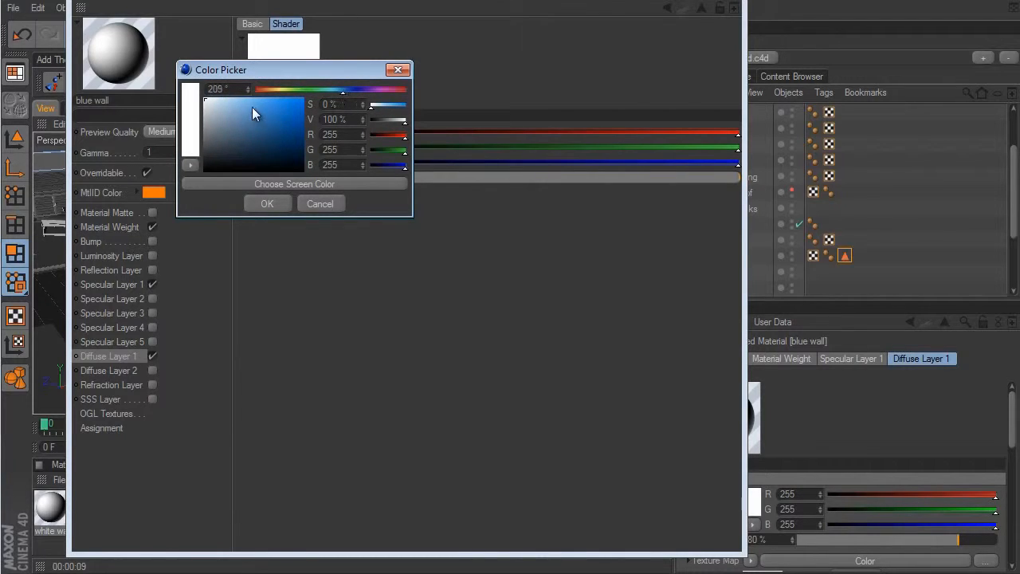
pyautogui.moveTo(252, 107); pyautogui.dragTo(250, 93)
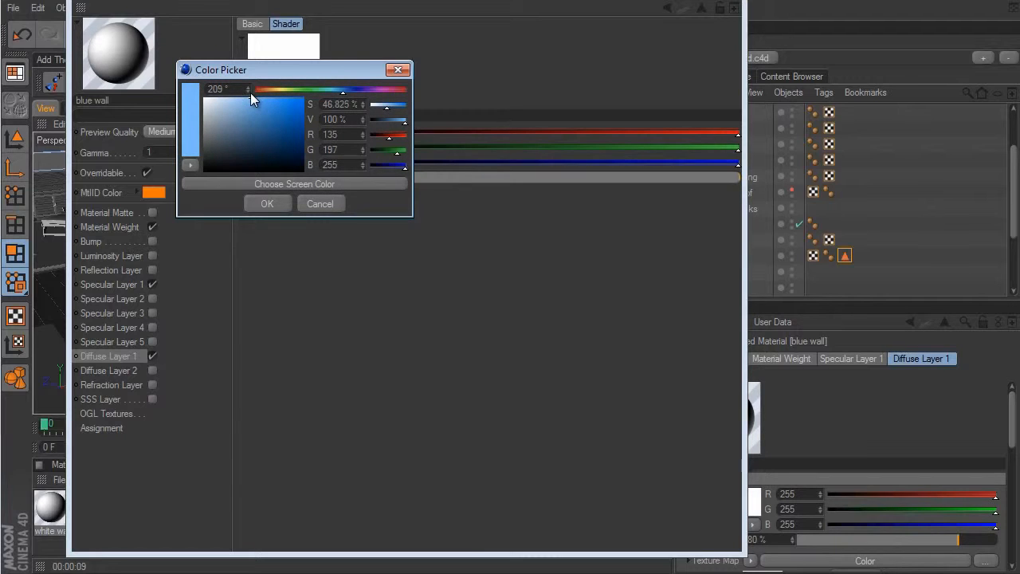
pyautogui.click(276, 202)
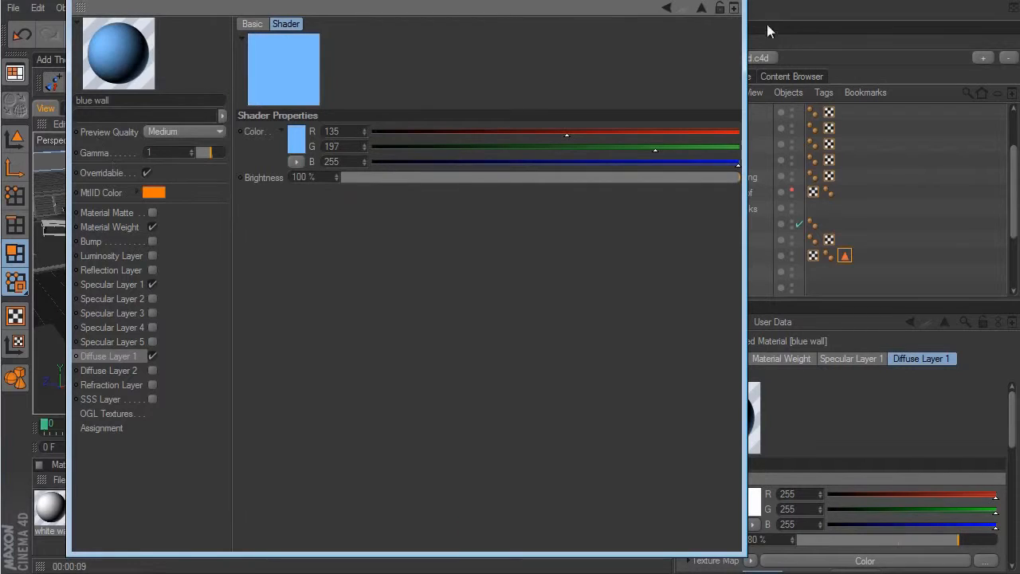
pyautogui.click(731, 5)
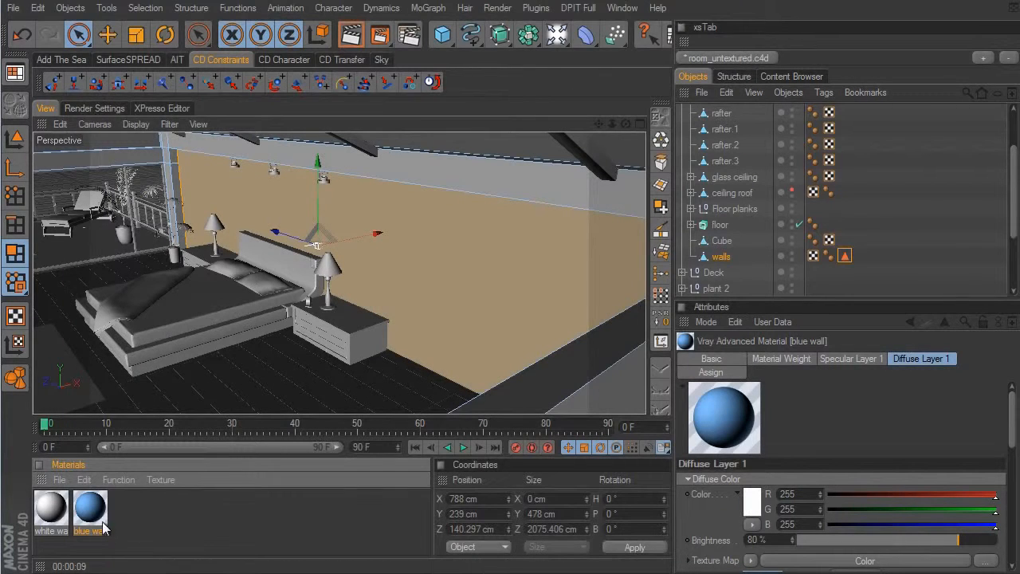
# Apply the blue wall material to the walls object and restrict it to the "blue wall" polygon selection
pyautogui.moveTo(92, 516); pyautogui.dragTo(721, 258)
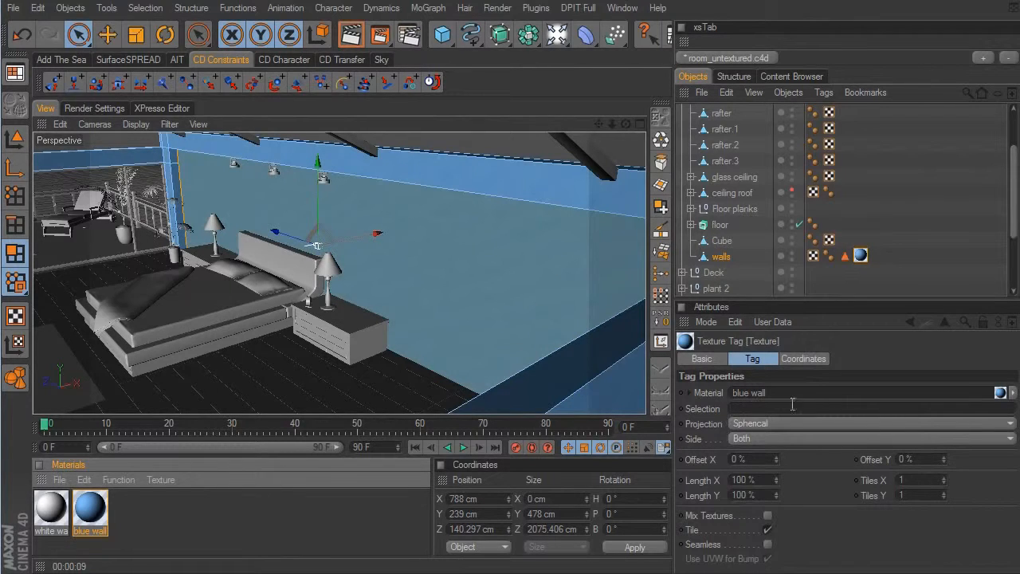
pyautogui.click(845, 258)
pyautogui.moveTo(847, 263); pyautogui.dragTo(783, 409)
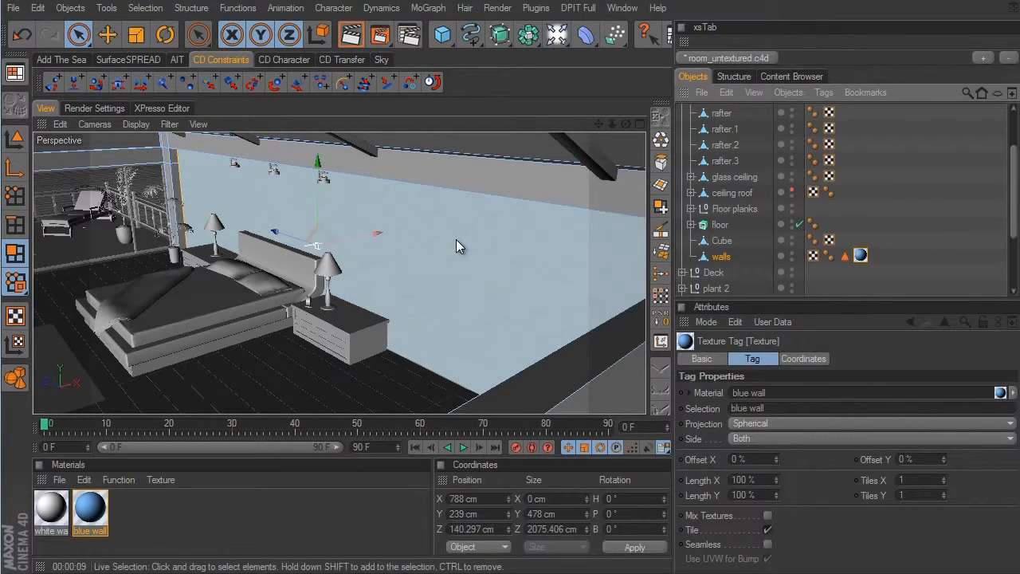
# Return to the scene camera's view and render it to check the blue wall
pyautogui.scroll(3, 924, 204)
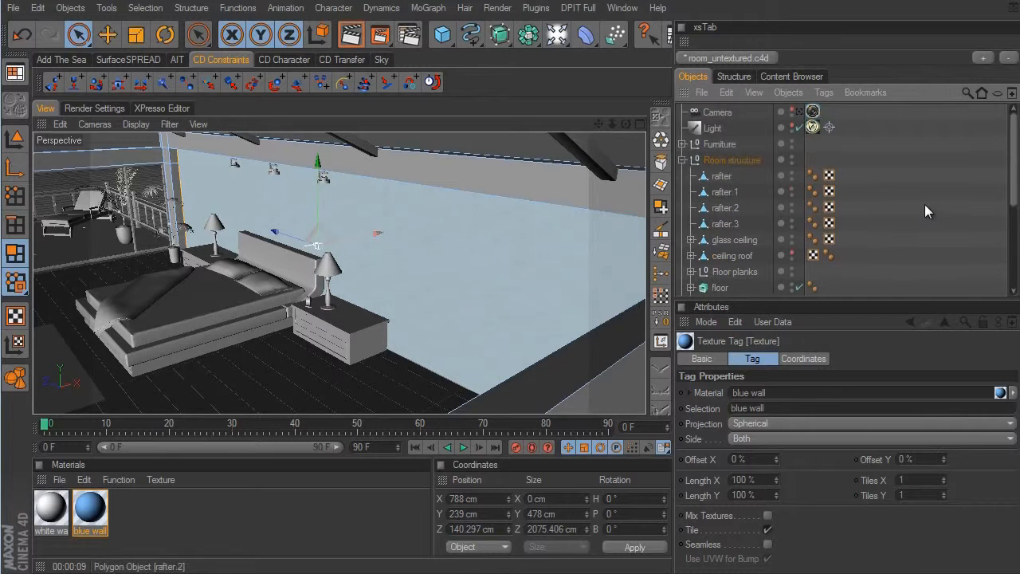
pyautogui.click(799, 113)
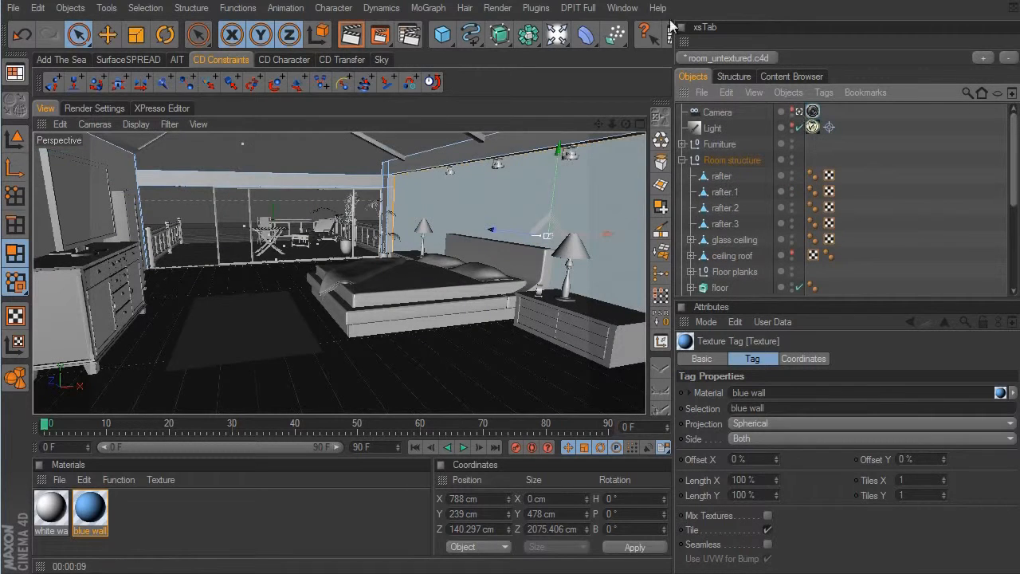
pyautogui.click(352, 34)
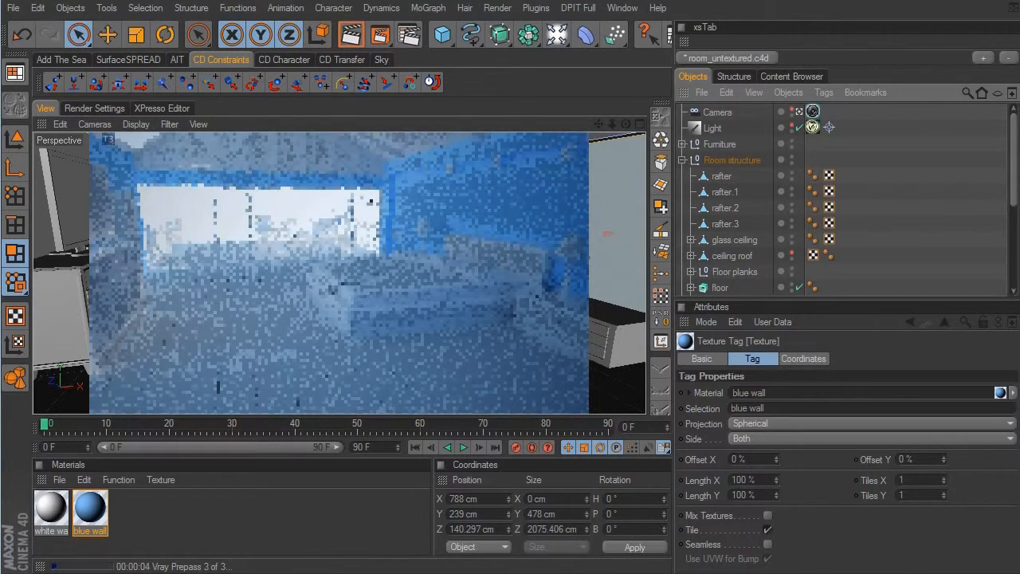
pyautogui.moveTo(1016, 190); pyautogui.dragTo(1012, 274)
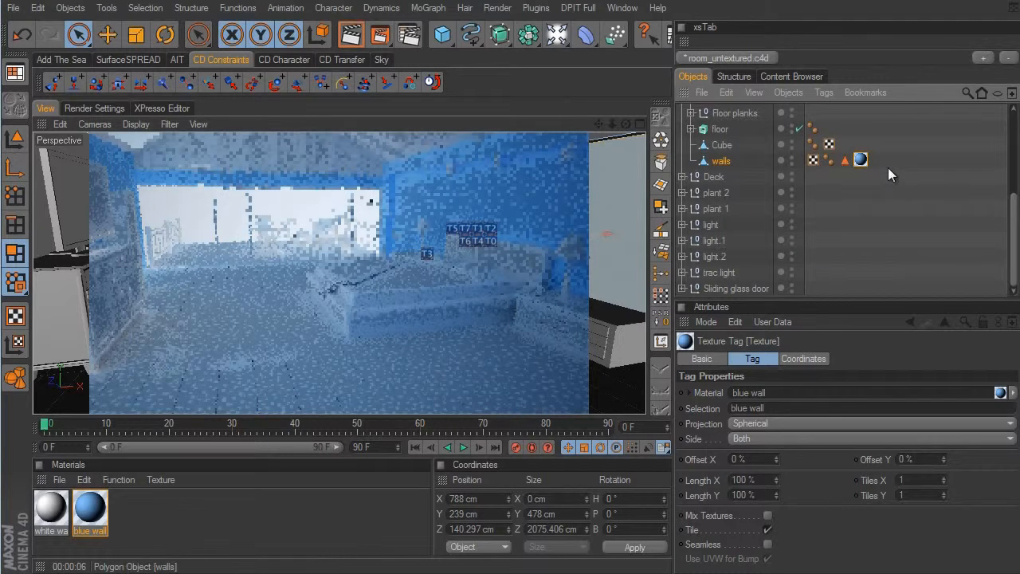
pyautogui.click(351, 36)
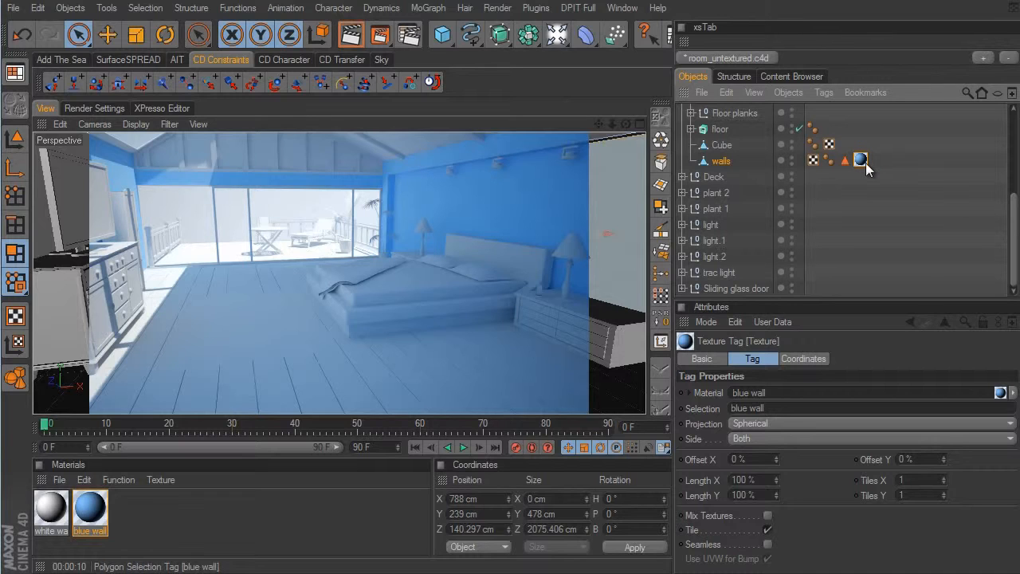
# Duplicate the blue wall texture tag several times on the walls object, and delete the extra copies
pyautogui.keyDown('ctrl'); pyautogui.moveTo(877, 163); pyautogui.dragTo(926, 162); pyautogui.keyUp('ctrl')
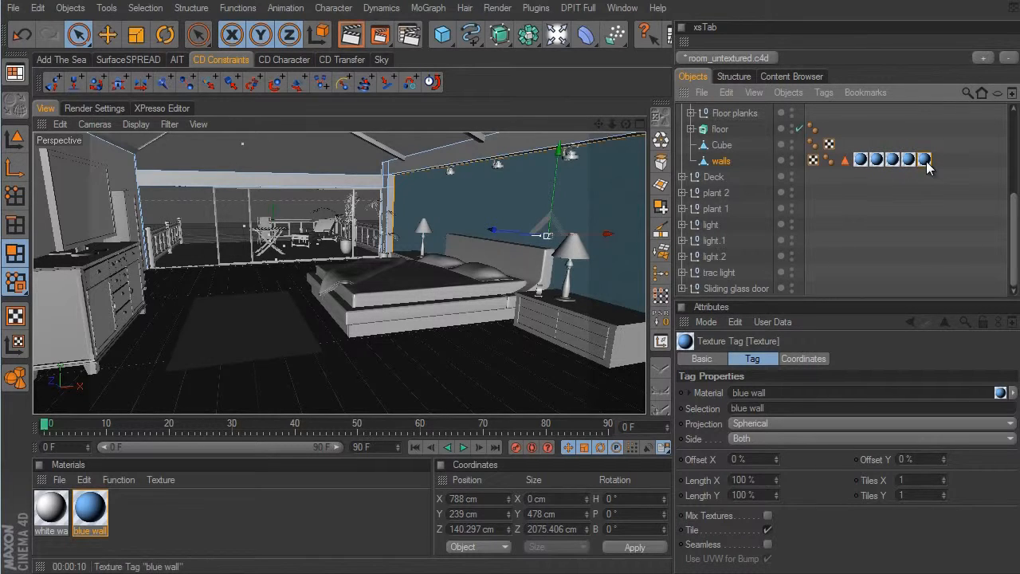
pyautogui.click(858, 187)
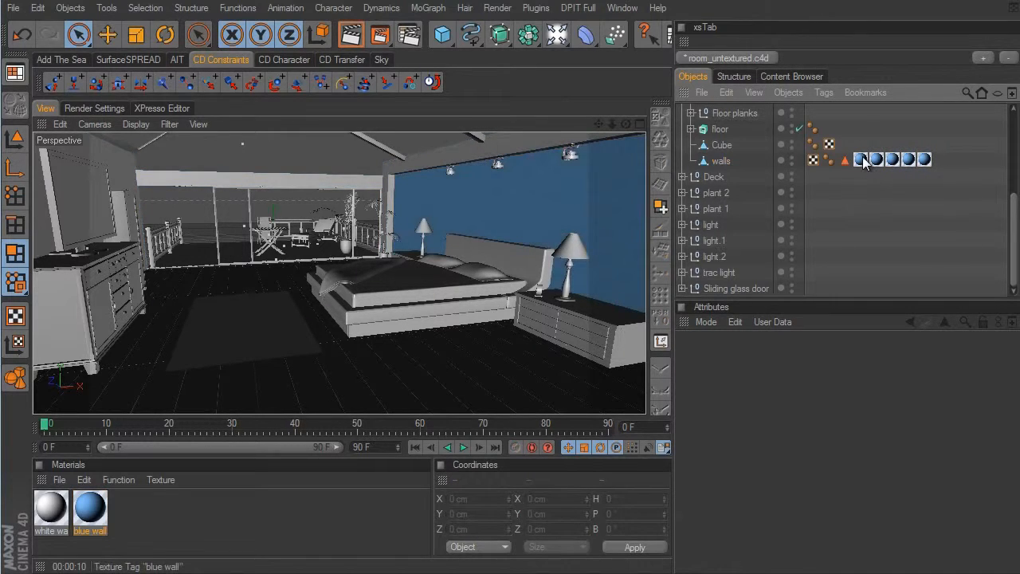
pyautogui.click(863, 160)
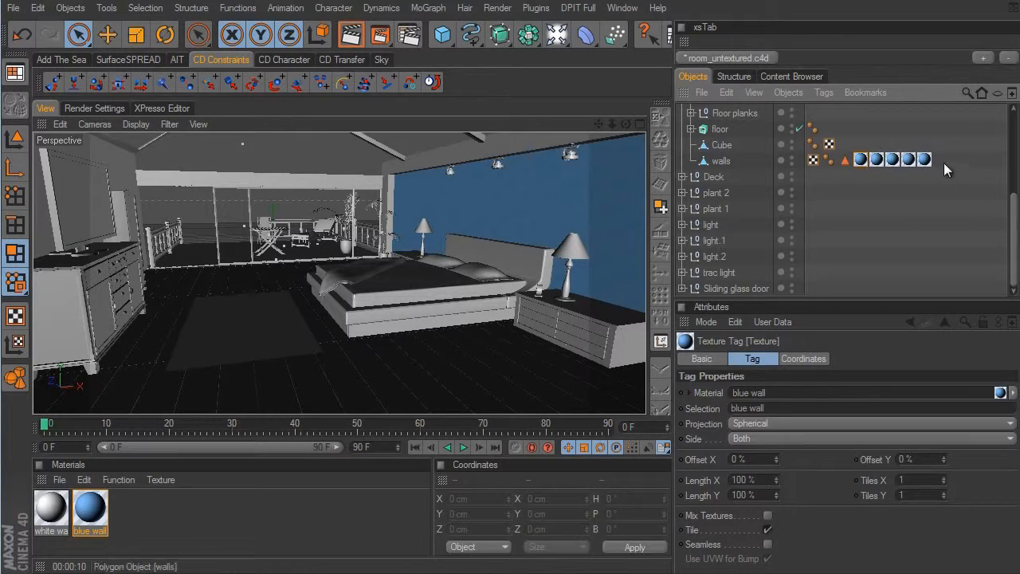
pyautogui.moveTo(941, 146); pyautogui.dragTo(874, 191)
pyautogui.press('Delete')
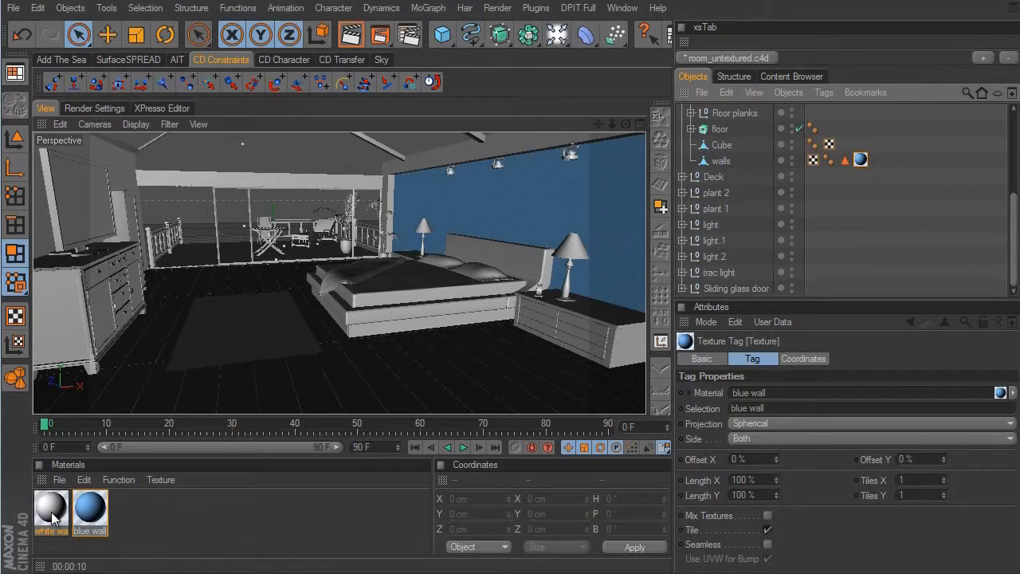
# Apply the white wall material to the walls object with its tag placed before the blue wall tag, and render the camera view
pyautogui.moveTo(52, 518); pyautogui.dragTo(722, 165)
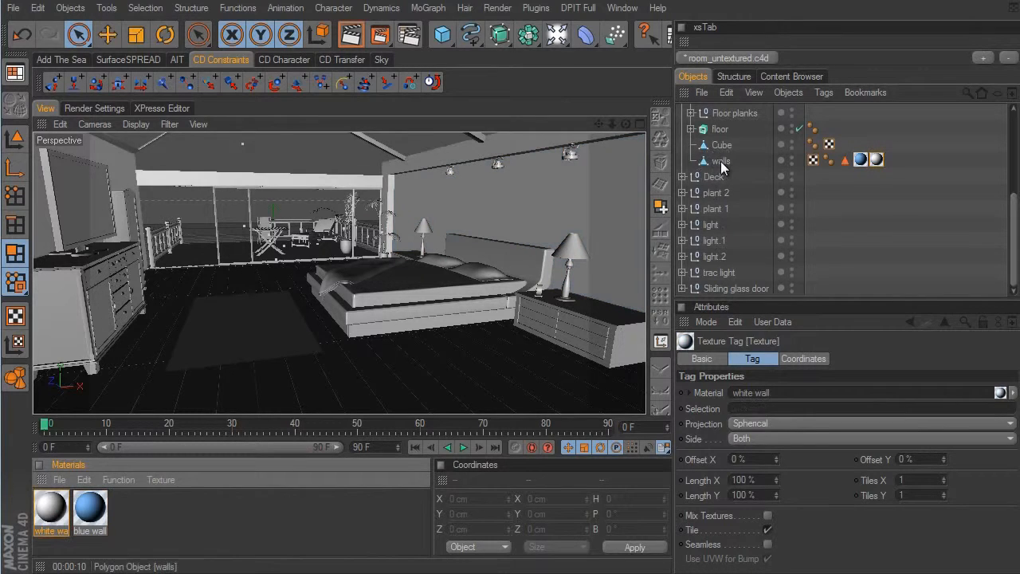
pyautogui.moveTo(876, 160); pyautogui.dragTo(840, 163)
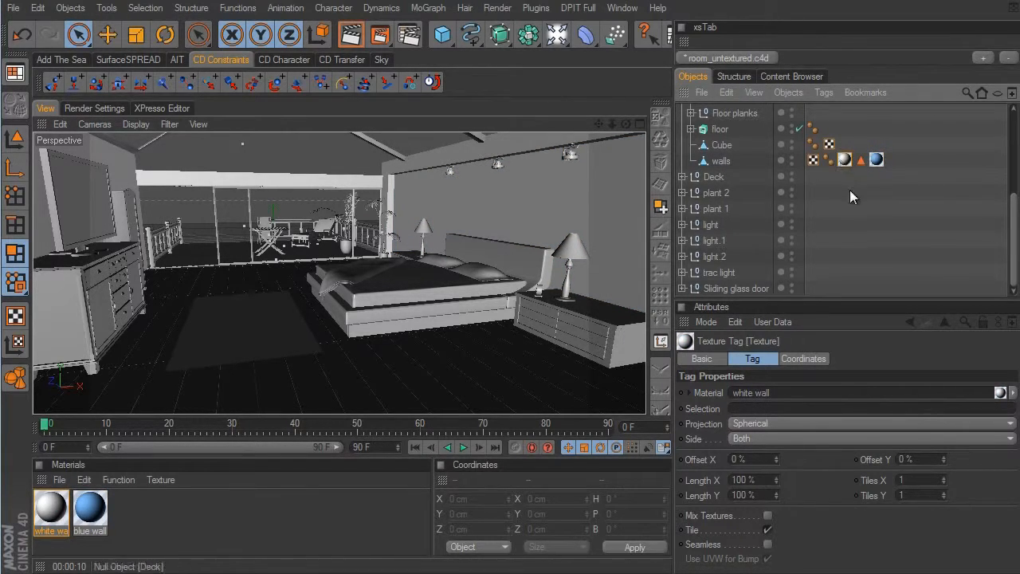
pyautogui.click(850, 192)
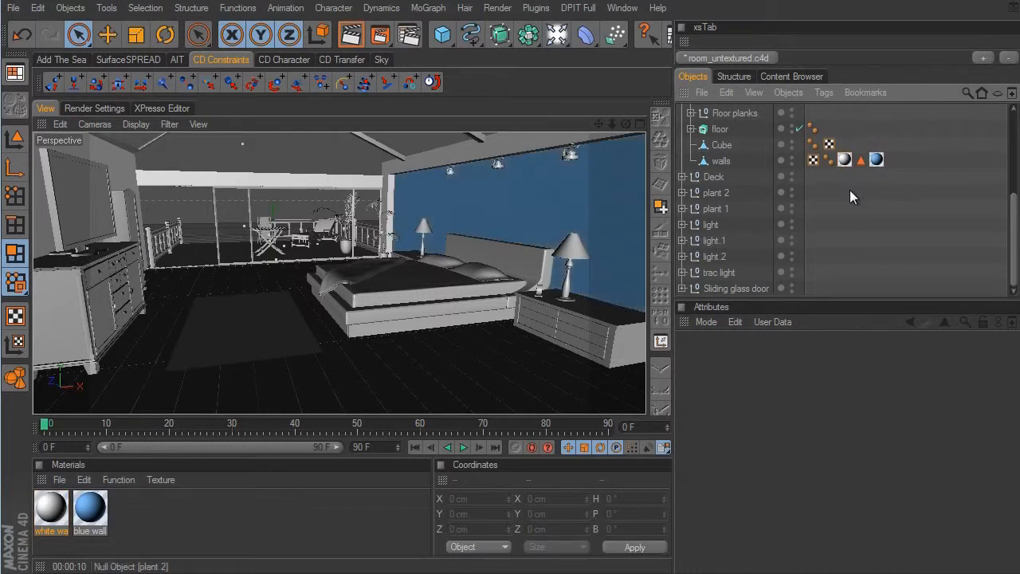
pyautogui.click(352, 36)
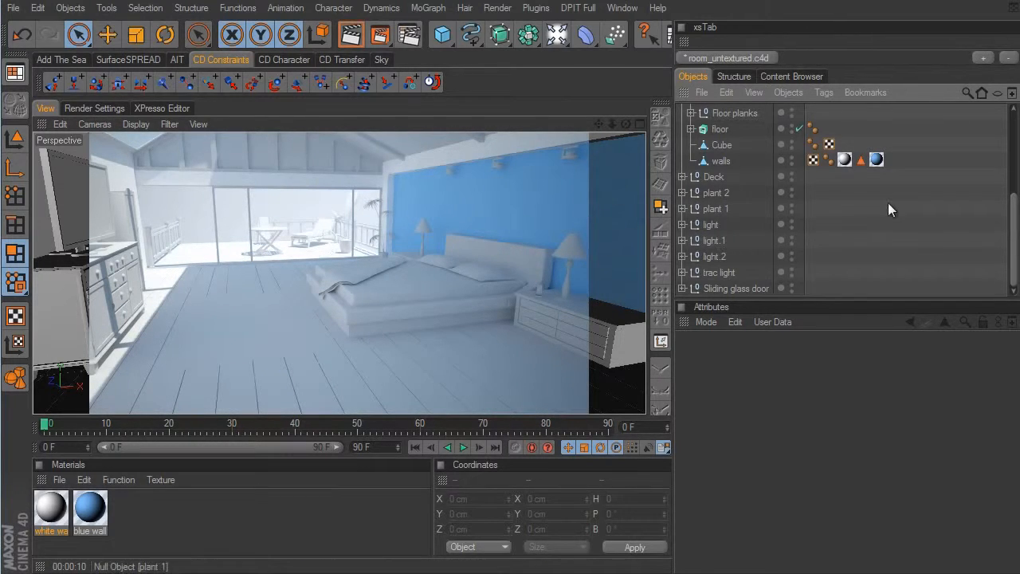
pyautogui.scroll(5, 1013, 223)
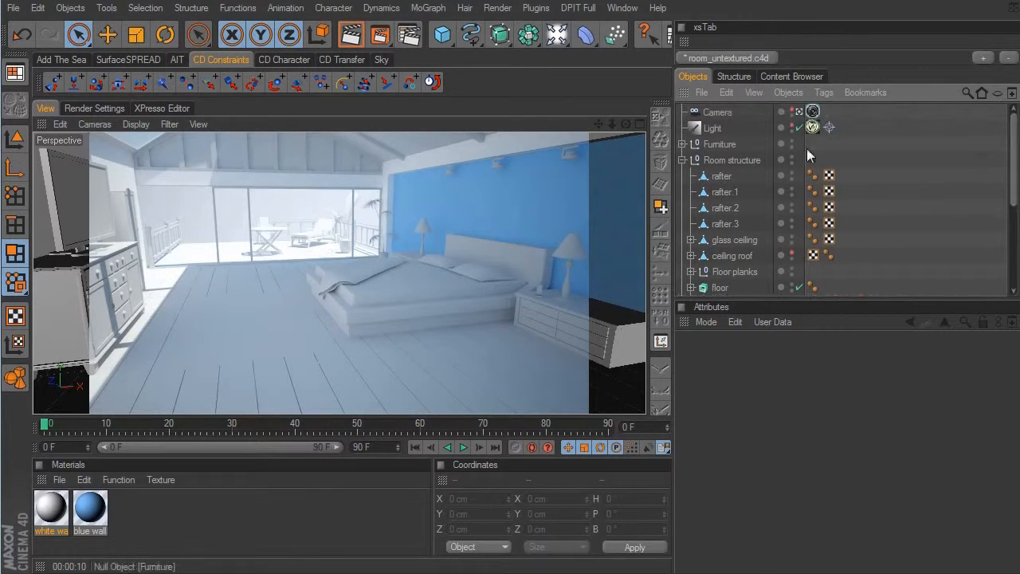
# Leave the scene camera's view, look at the floor, and expand the Floor planks group to inspect the cube inside Cloner Object.3
pyautogui.click(807, 112)
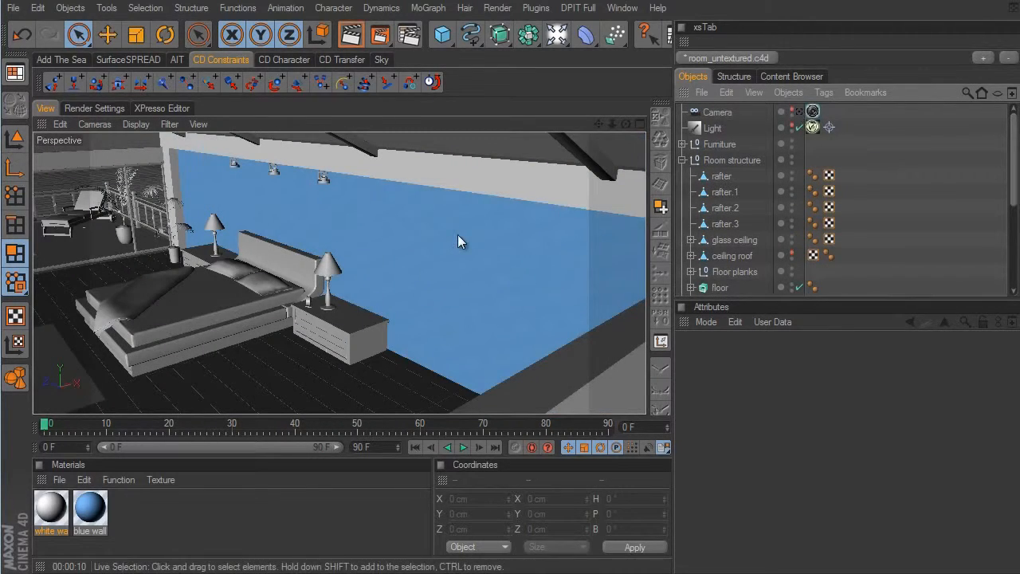
pyautogui.keyDown('alt'); pyautogui.moveTo(478, 250); pyautogui.dragTo(594, 324); pyautogui.keyUp('alt')
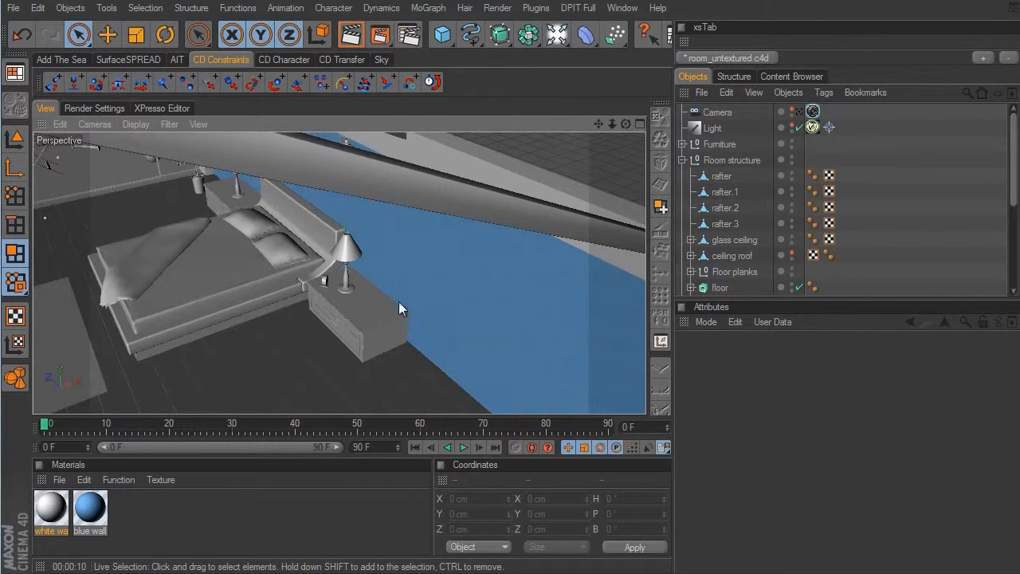
pyautogui.keyDown('alt'); pyautogui.moveTo(423, 294); pyautogui.dragTo(322, 323); pyautogui.keyUp('alt')
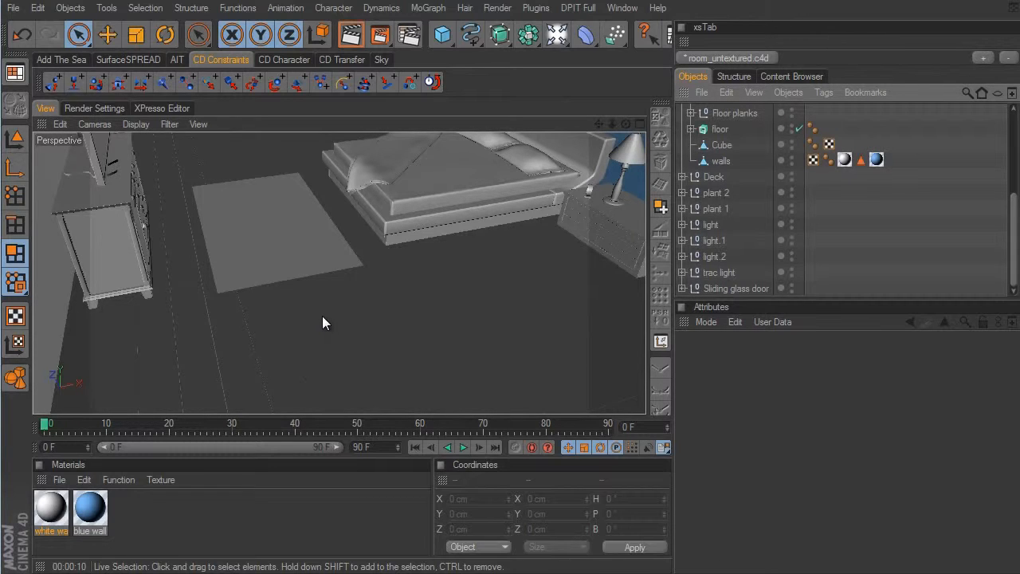
pyautogui.scroll(3, 845, 207)
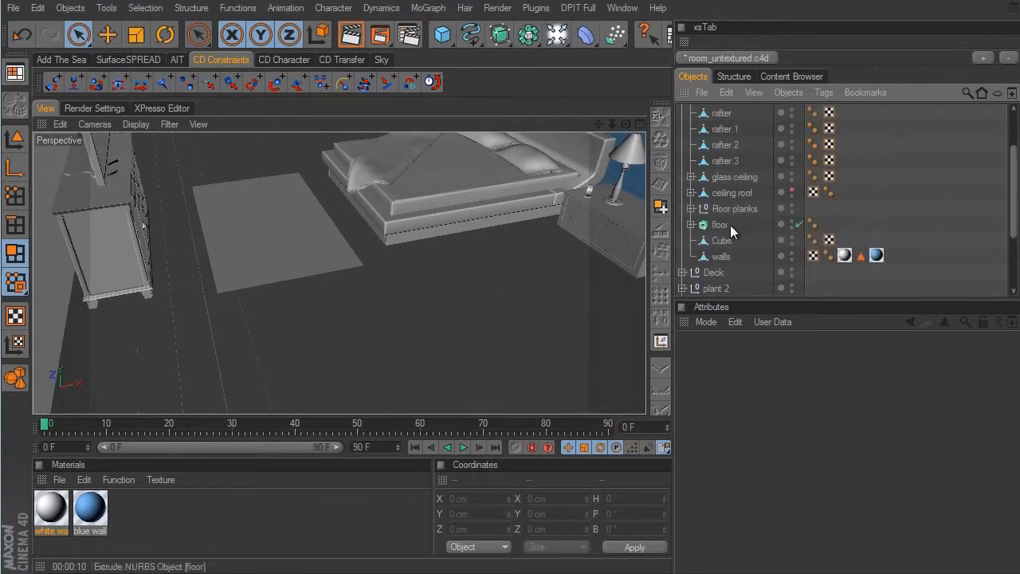
pyautogui.click(690, 208)
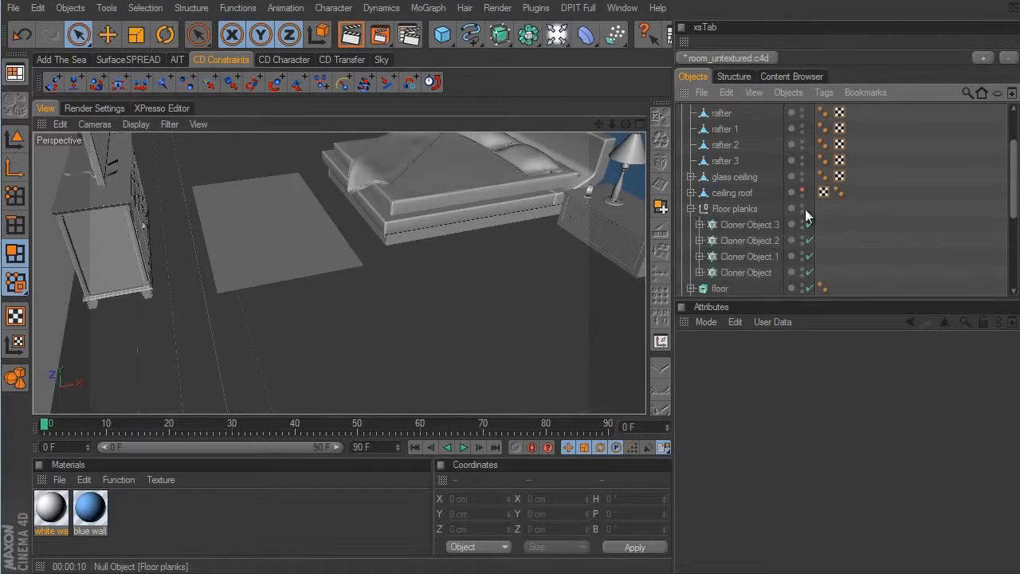
pyautogui.click(700, 225)
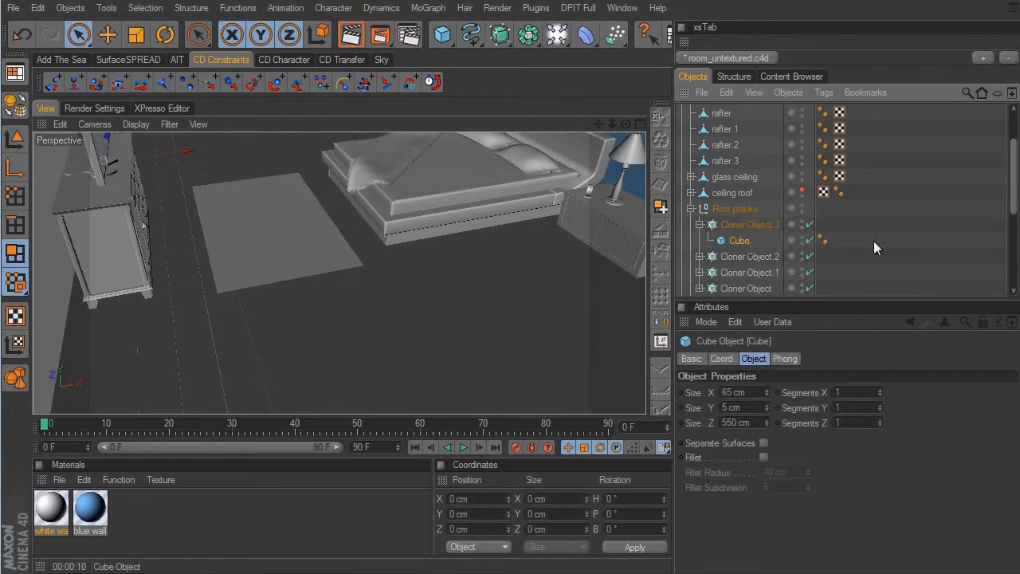
pyautogui.click(700, 226)
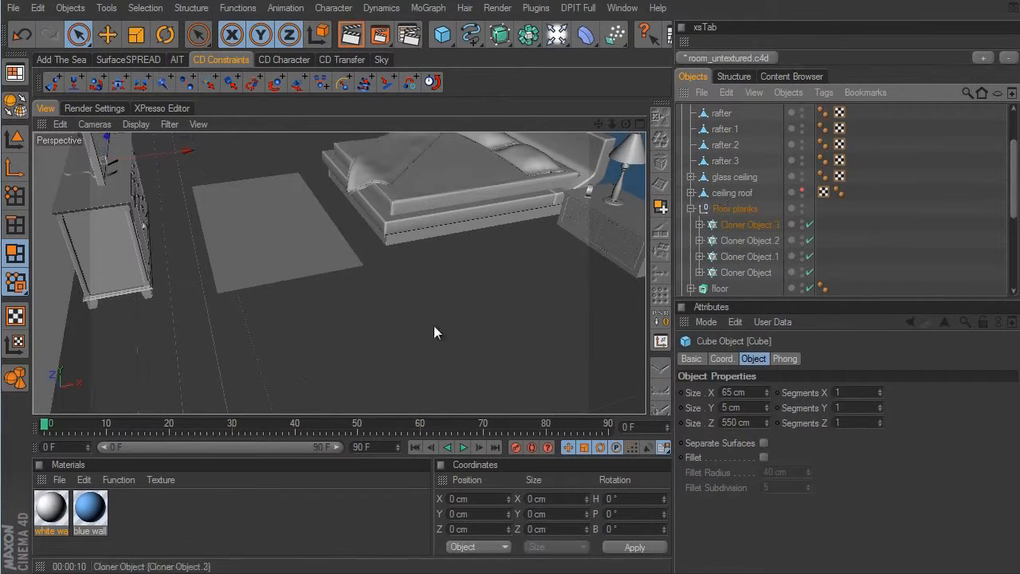
# Create a new V-Ray advanced material and name it "wood floor"
pyautogui.click(60, 480)
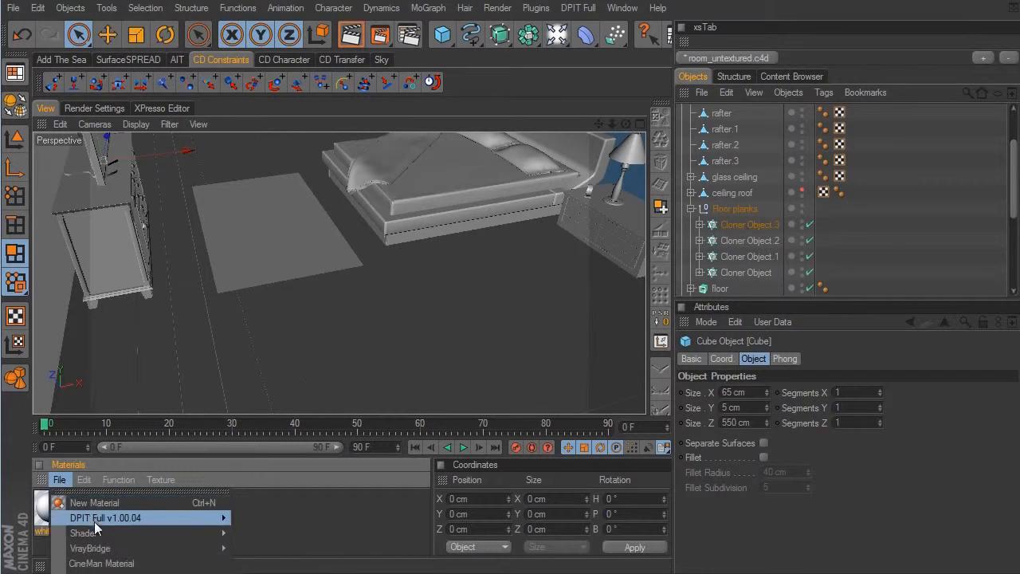
pyautogui.moveTo(100, 548)
pyautogui.click(275, 563)
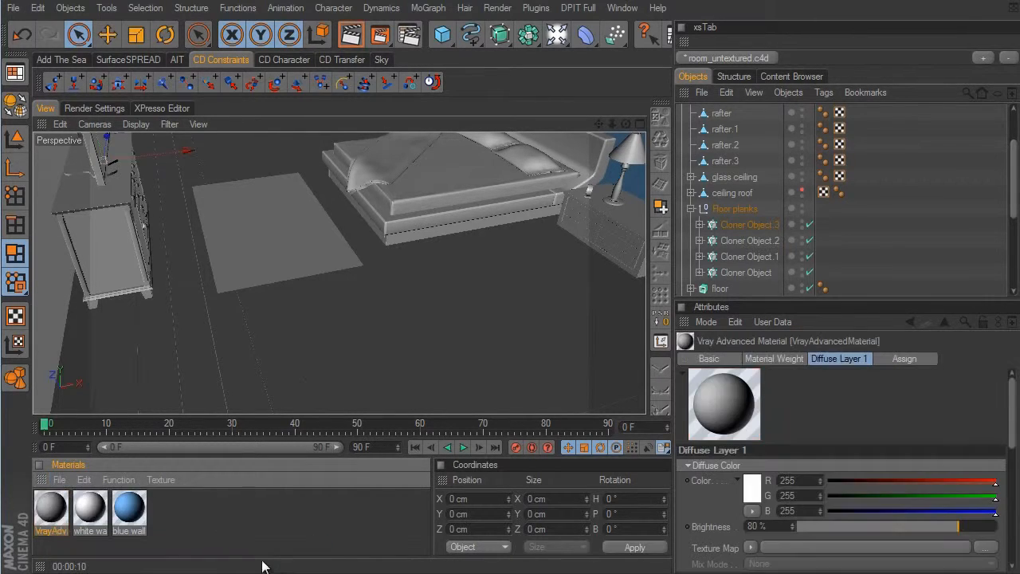
pyautogui.doubleClick(47, 503)
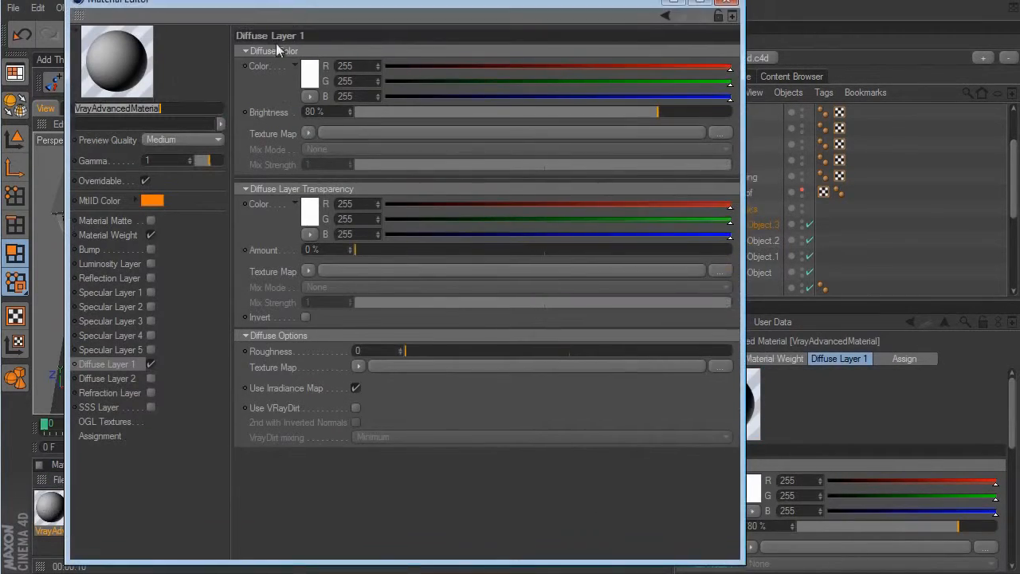
pyautogui.write('wood floor')
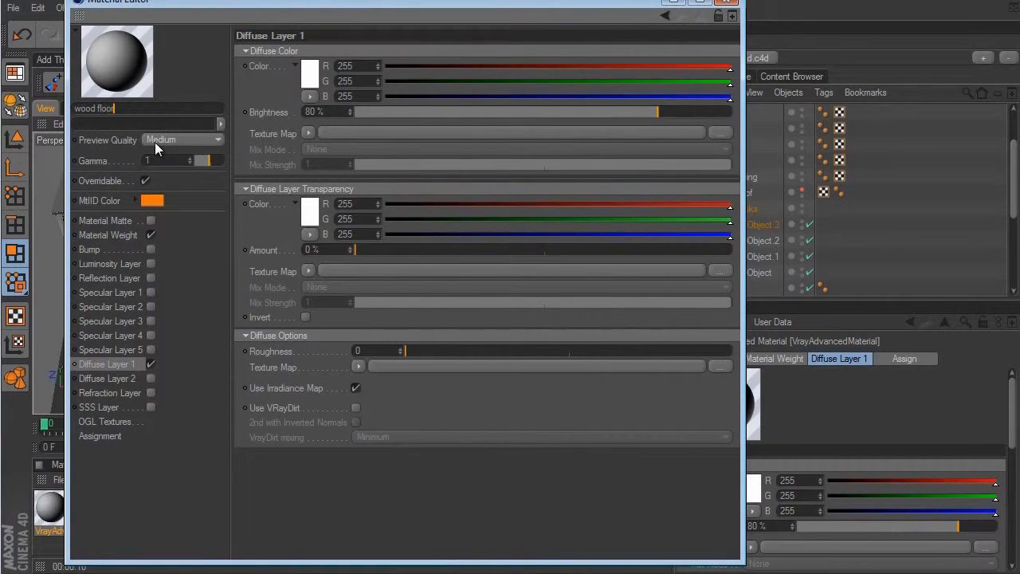
pyautogui.press('Return')
# Load the wood08 image as the texture map of the wood floor material's Diffuse Layer 1
pyautogui.click(309, 134)
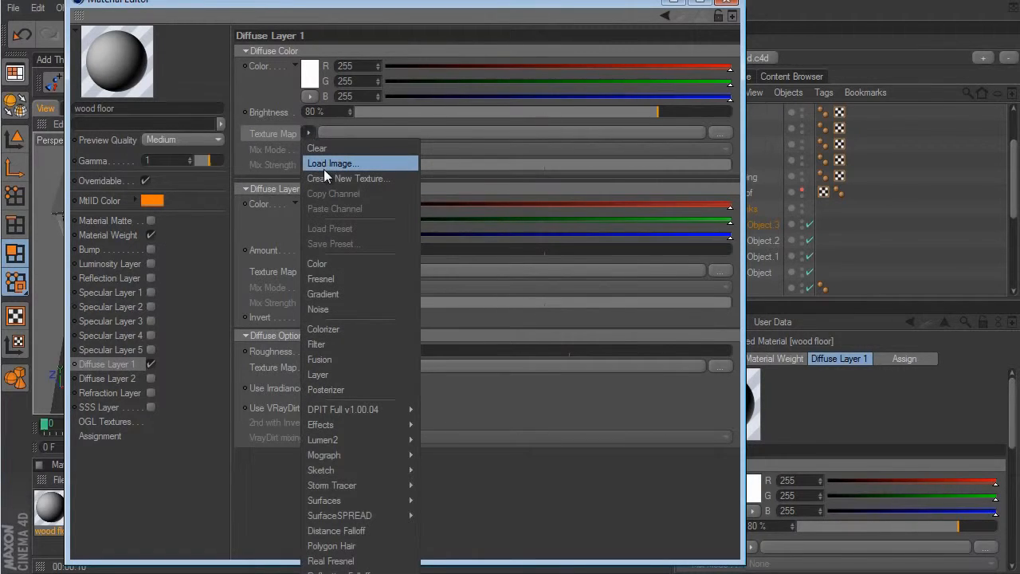
pyautogui.click(717, 170)
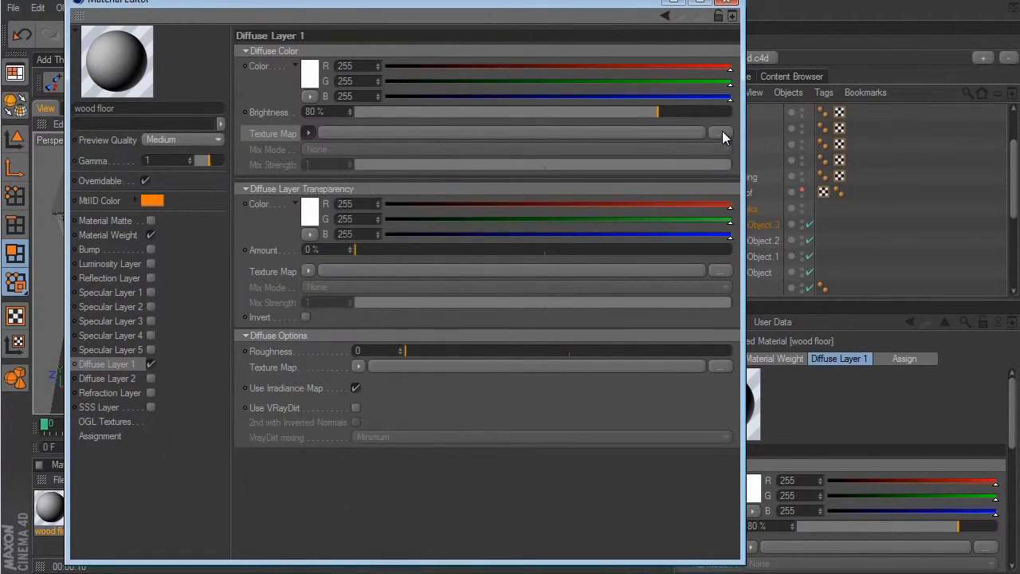
pyautogui.click(721, 134)
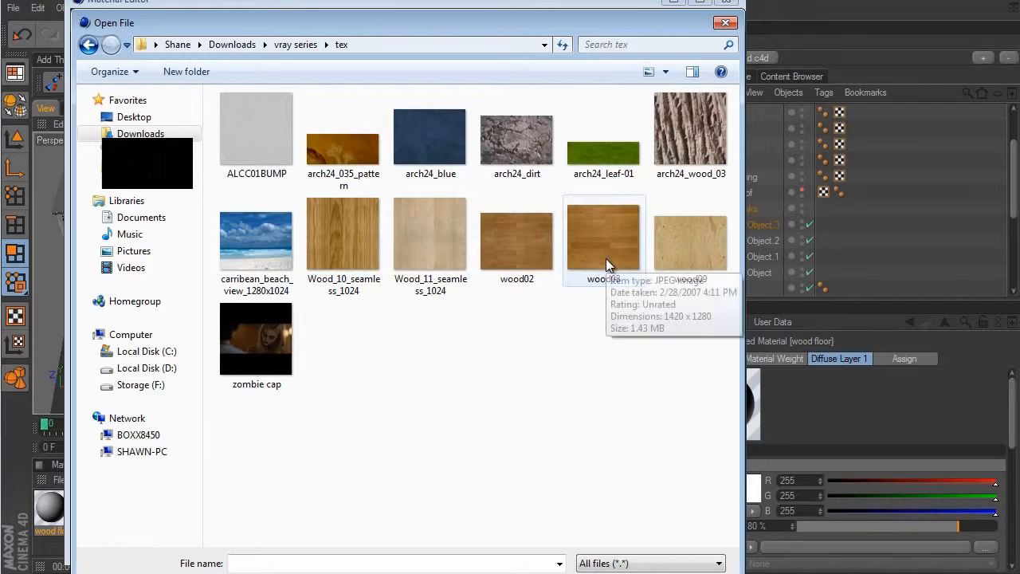
pyautogui.click(602, 231)
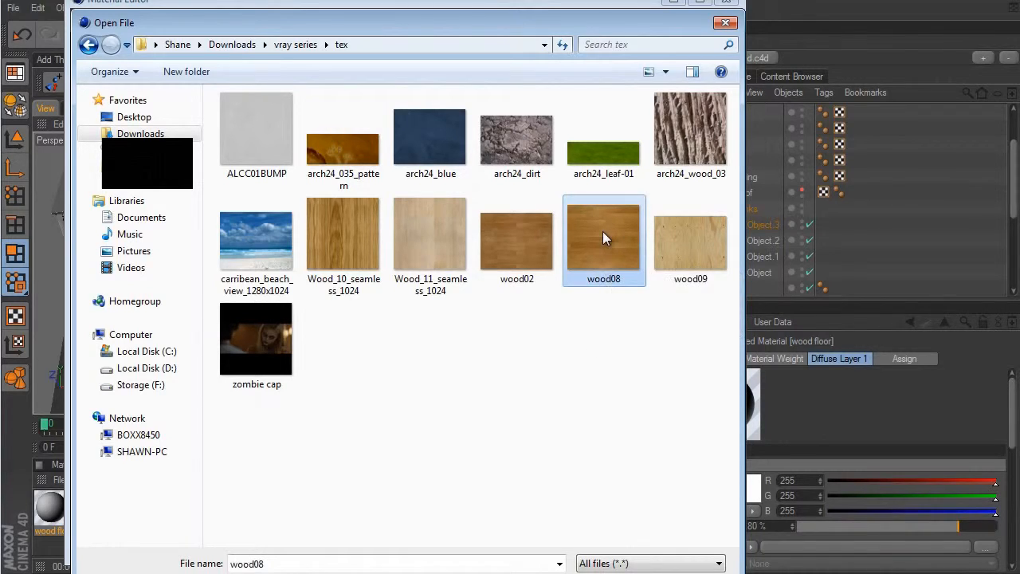
pyautogui.doubleClick(602, 231)
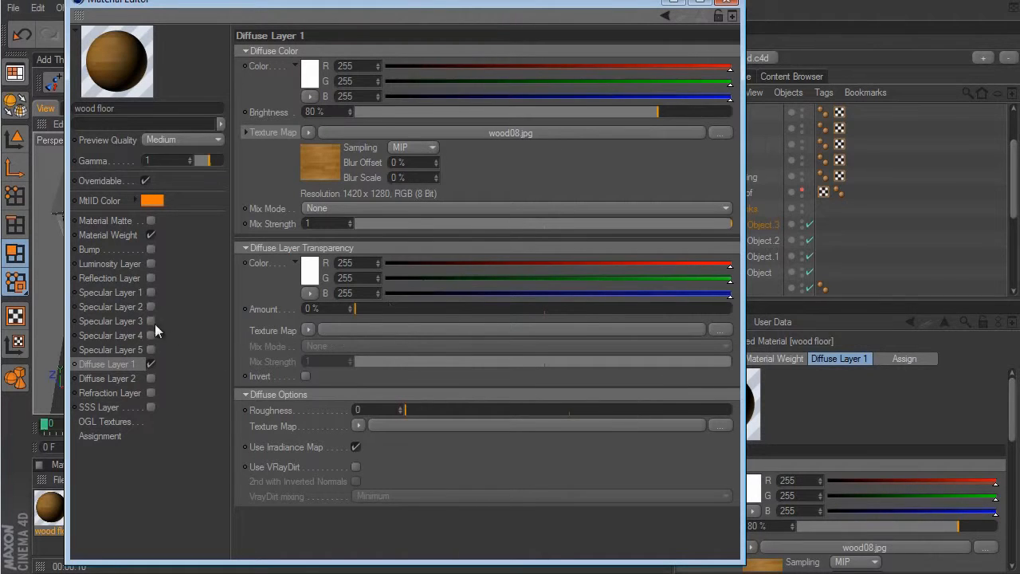
# Enable Specular Layer 1 on the wood floor material, set its reflection glossiness to 0.8, and close the material editor
pyautogui.click(150, 292)
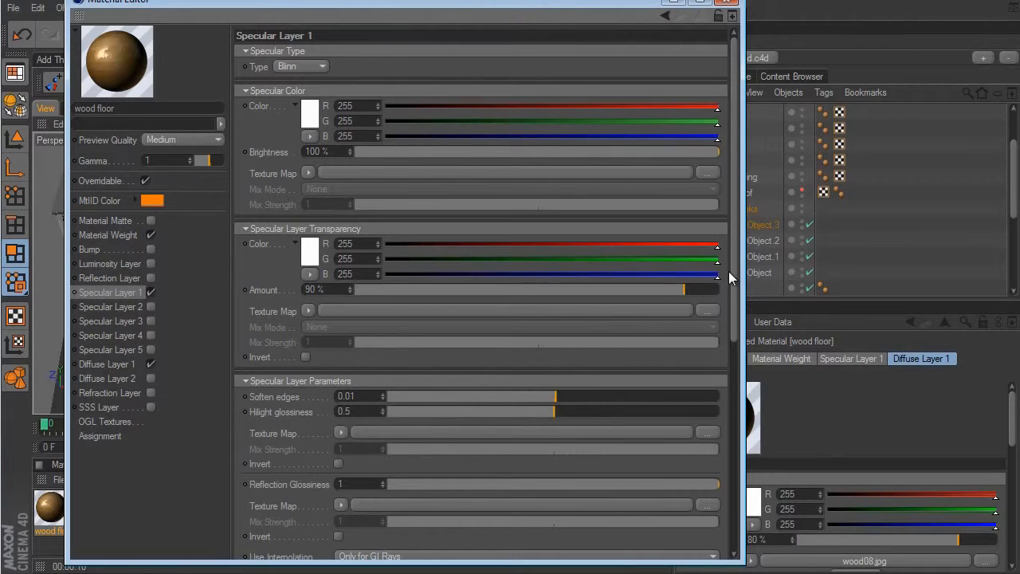
pyautogui.moveTo(734, 271); pyautogui.dragTo(749, 365)
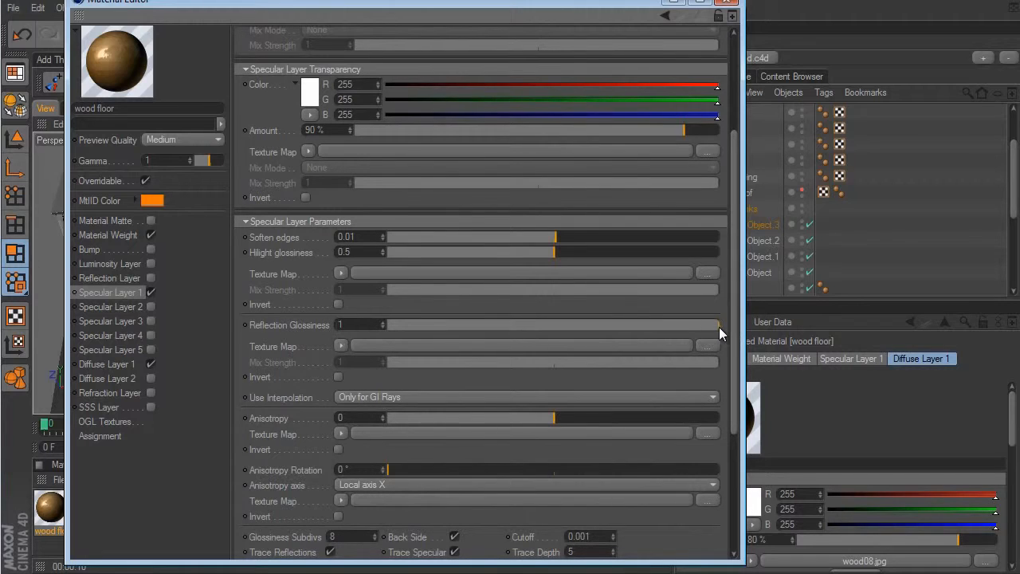
pyautogui.moveTo(719, 326); pyautogui.dragTo(655, 327)
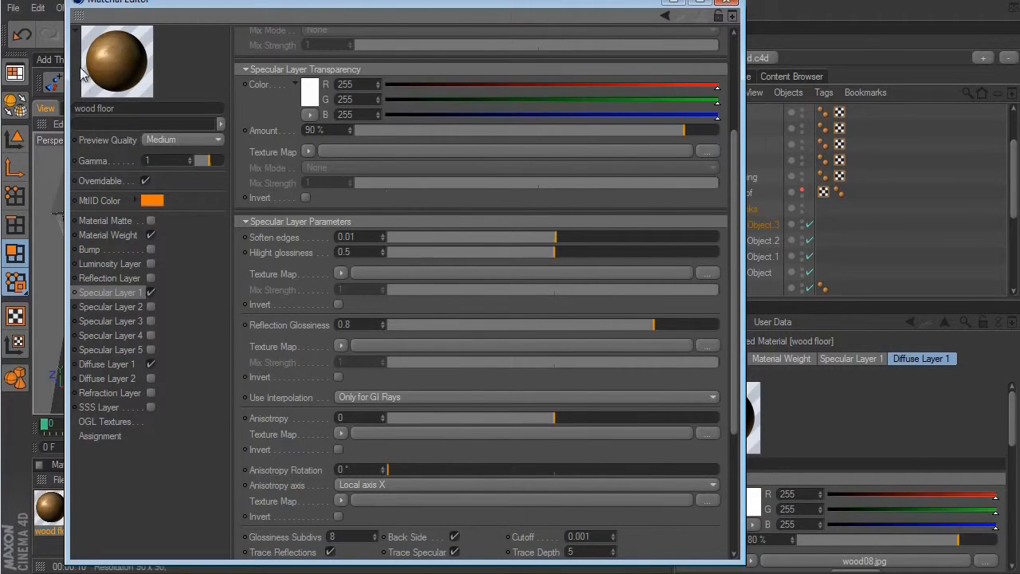
pyautogui.click(730, 4)
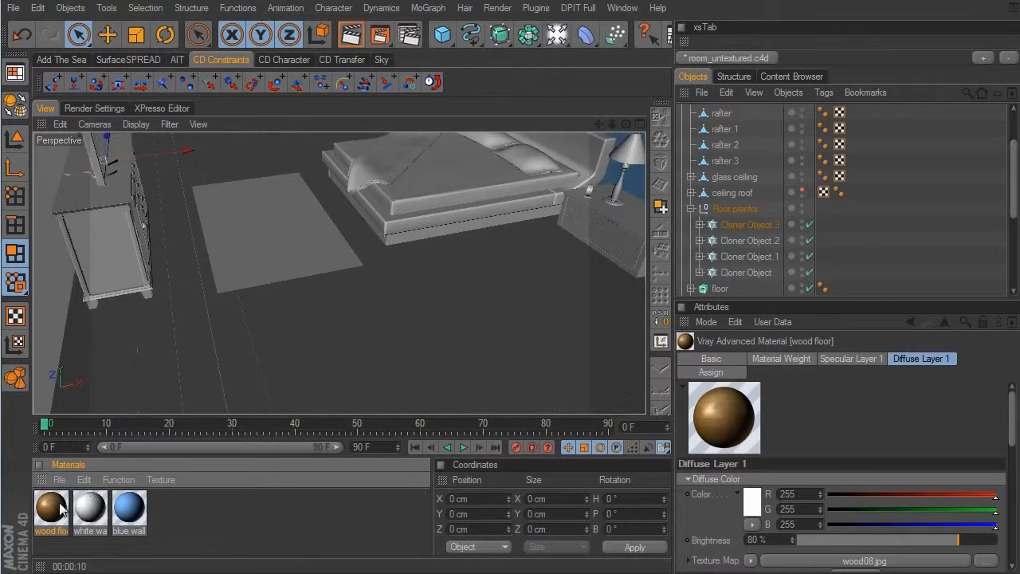
# Apply the wood floor material to Cloner Object.3 in the Floor planks group and set its texture projection to Cubic
pyautogui.moveTo(59, 509); pyautogui.dragTo(773, 225)
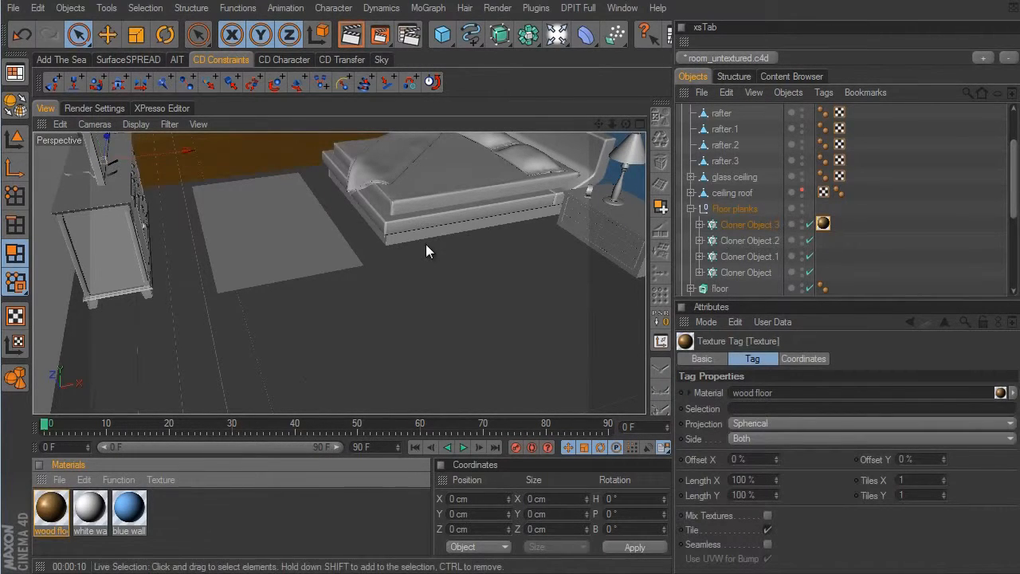
pyautogui.keyDown('alt'); pyautogui.moveTo(426, 243); pyautogui.dragTo(466, 230); pyautogui.keyUp('alt')
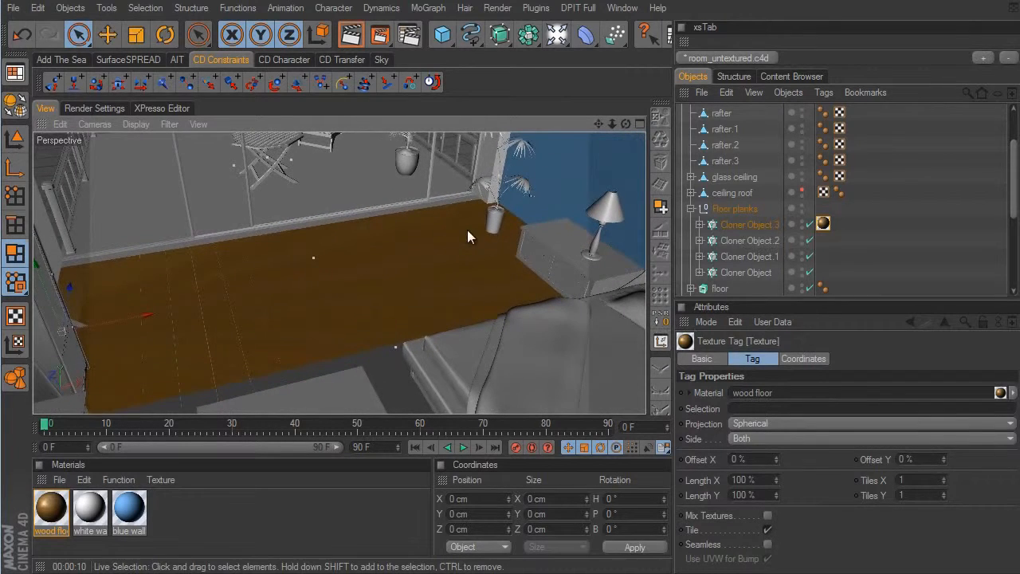
pyautogui.keyDown('alt'); pyautogui.moveTo(599, 314); pyautogui.dragTo(601, 312); pyautogui.keyUp('alt')
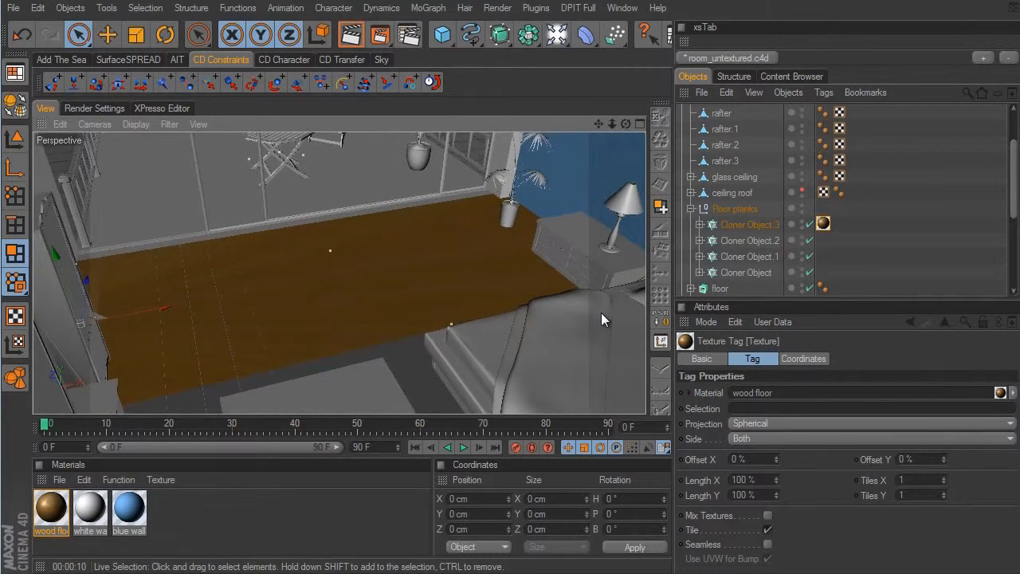
pyautogui.click(825, 227)
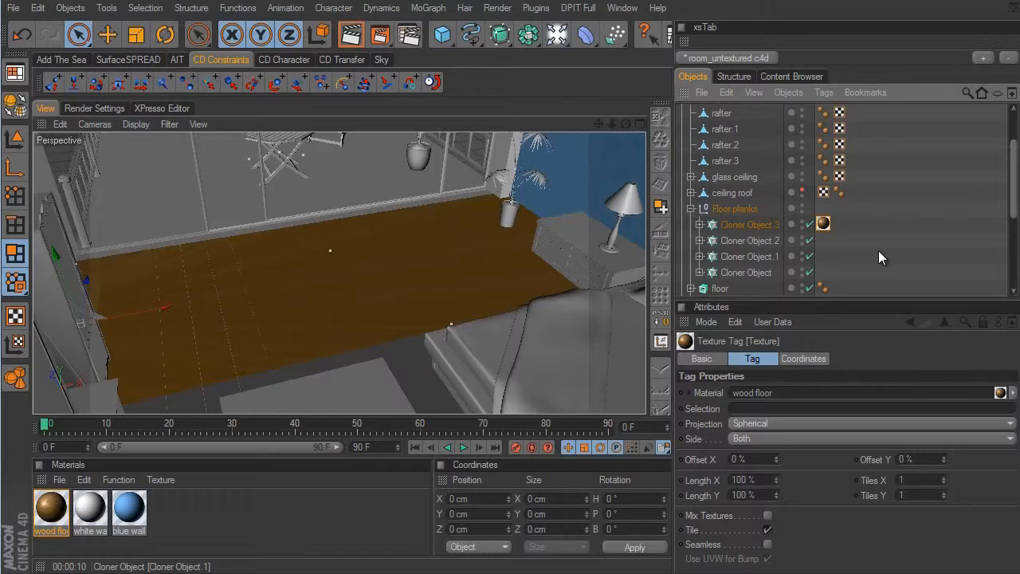
pyautogui.click(762, 427)
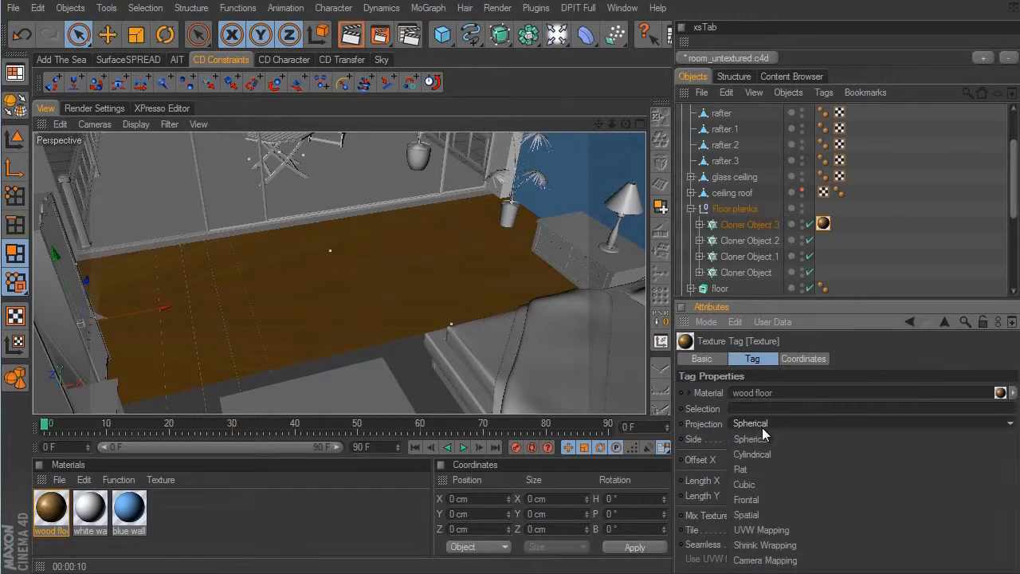
pyautogui.click(760, 485)
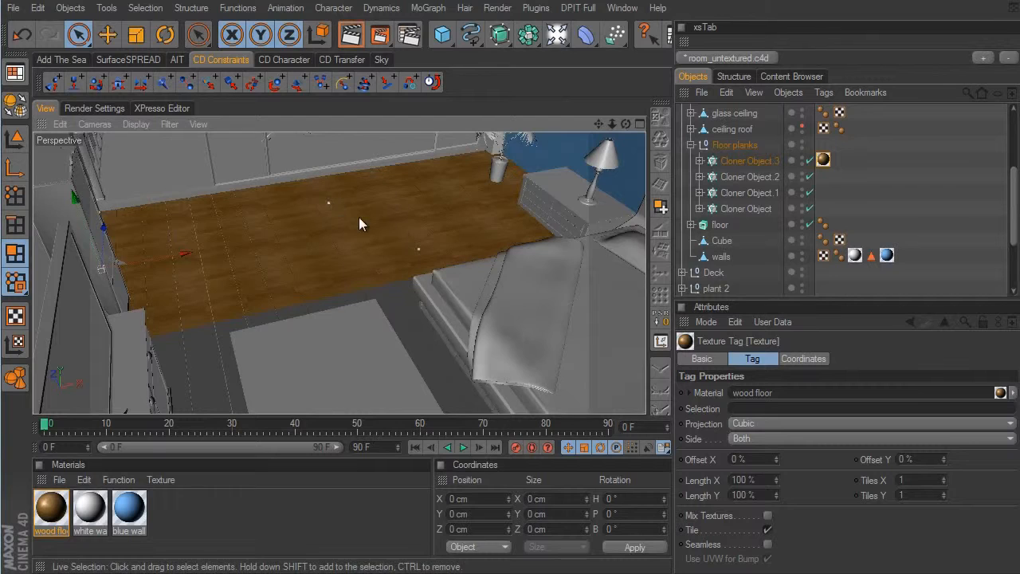
# Rotate the texture axis on Cloner Object.3 to a heading of 90° so the wood grain follows the planks
pyautogui.click(825, 161)
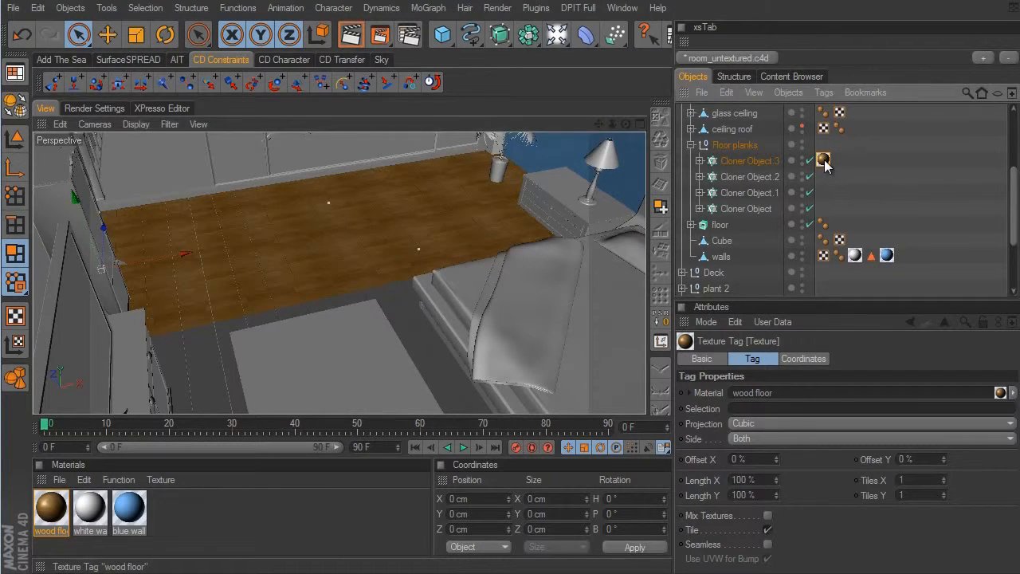
pyautogui.click(733, 159)
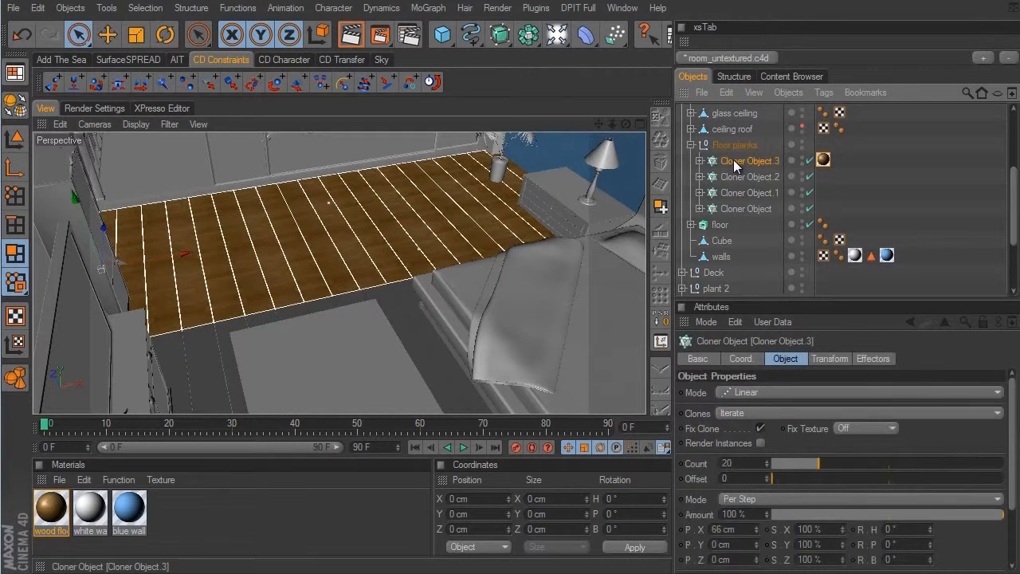
pyautogui.click(14, 343)
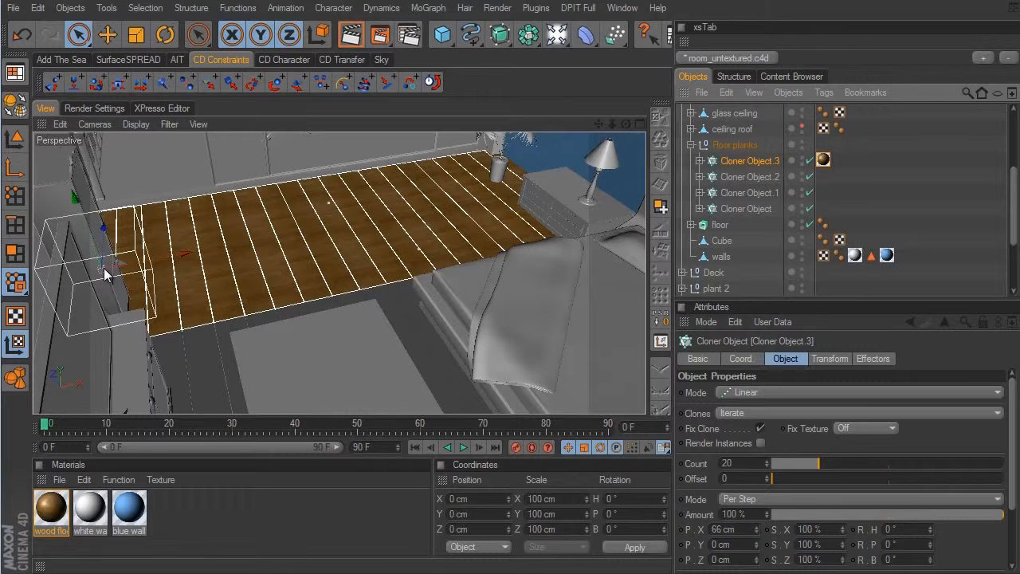
pyautogui.click(165, 35)
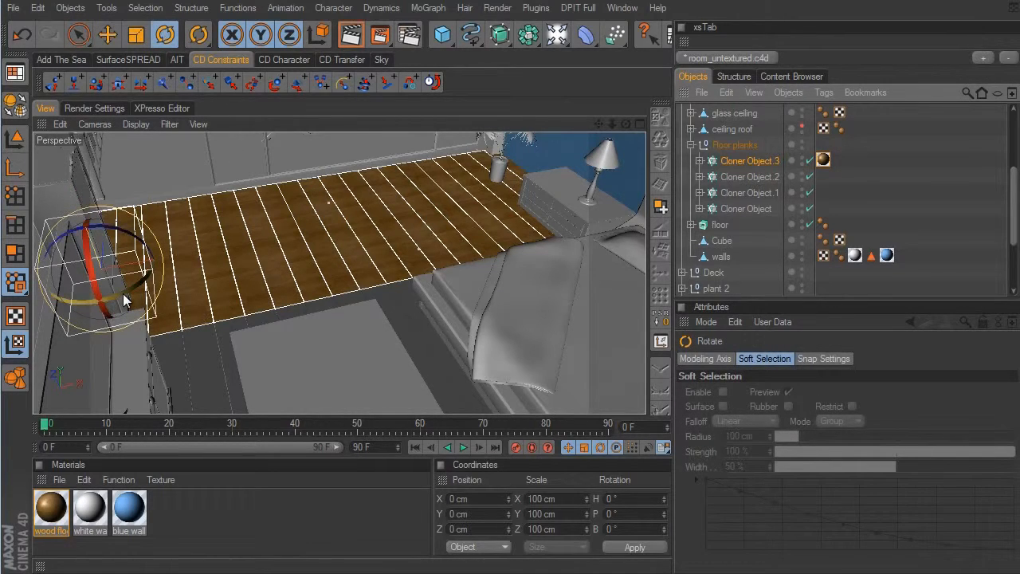
pyautogui.moveTo(123, 293); pyautogui.dragTo(174, 239)
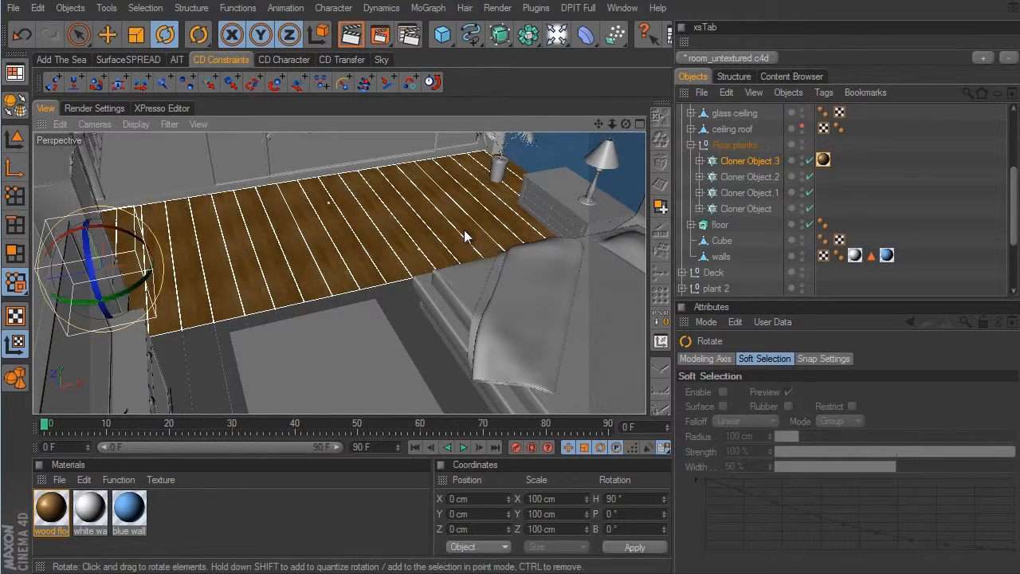
# Return to model mode with the Move tool, deselect the planks, and inspect the wood grain up close
pyautogui.click(15, 138)
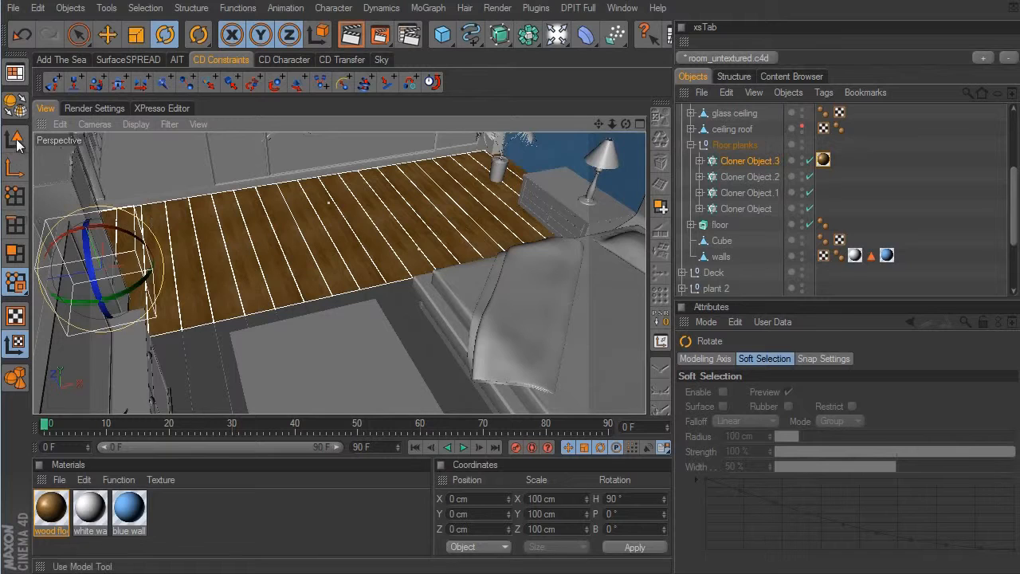
pyautogui.click(108, 36)
pyautogui.click(529, 250)
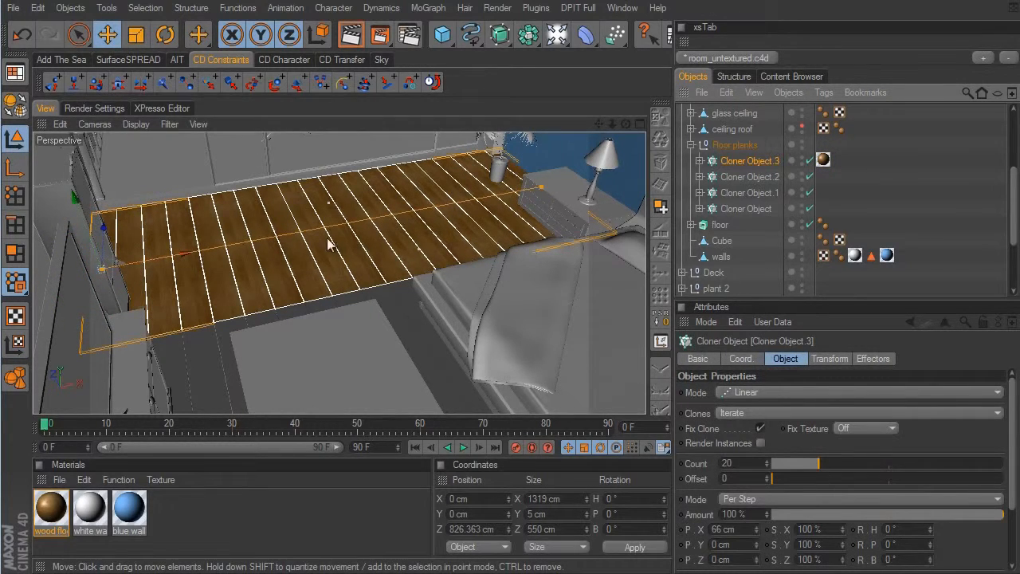
pyautogui.click(911, 189)
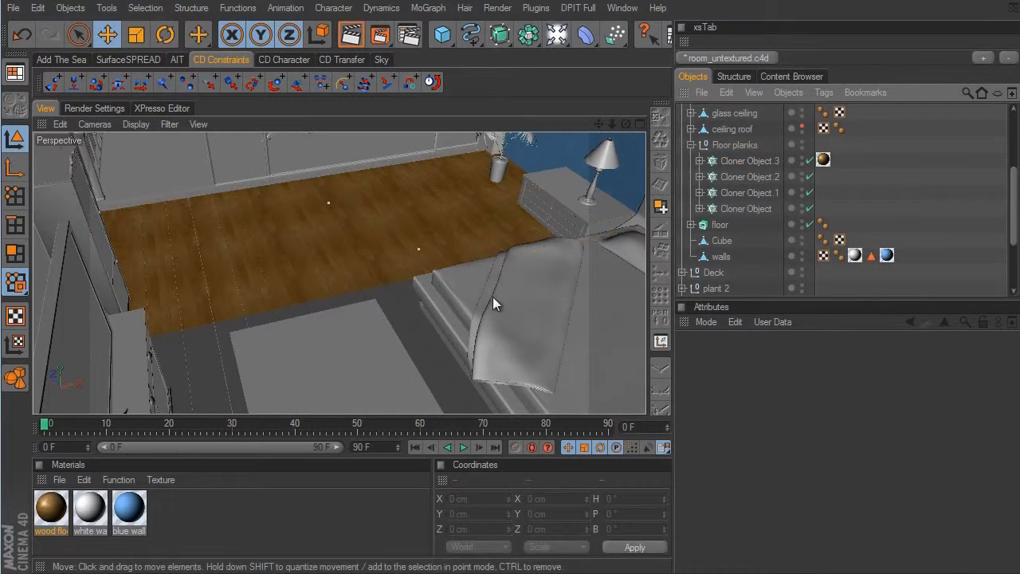
pyautogui.keyDown('alt'); pyautogui.moveTo(492, 296); pyautogui.dragTo(666, 319, button='right'); pyautogui.keyUp('alt')
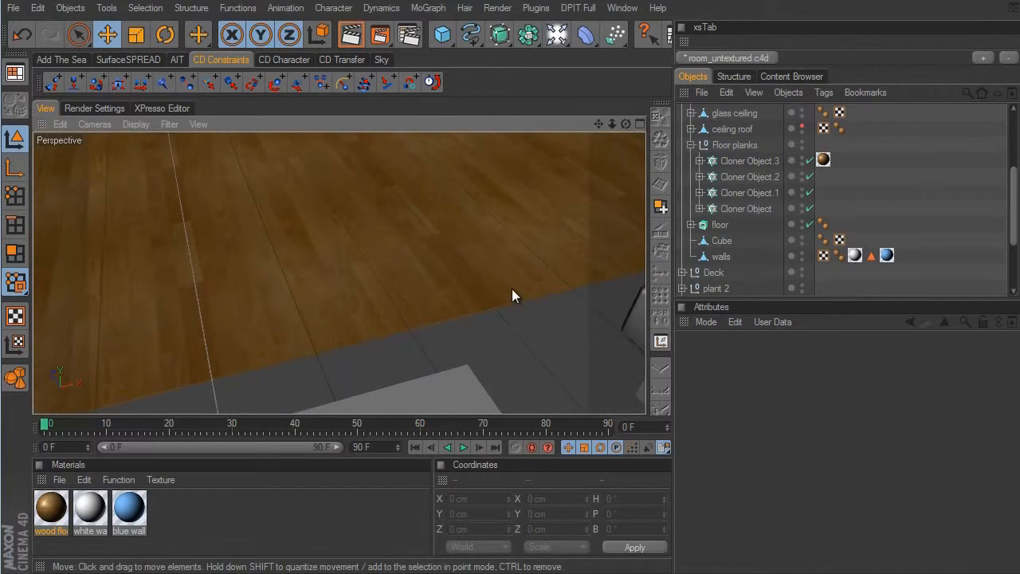
# Copy the wood floor texture tag from Cloner Object.3 to the other three cloner objects in the Floor planks group
pyautogui.keyDown('alt'); pyautogui.moveTo(512, 288); pyautogui.dragTo(486, 255, button='right'); pyautogui.keyUp('alt')
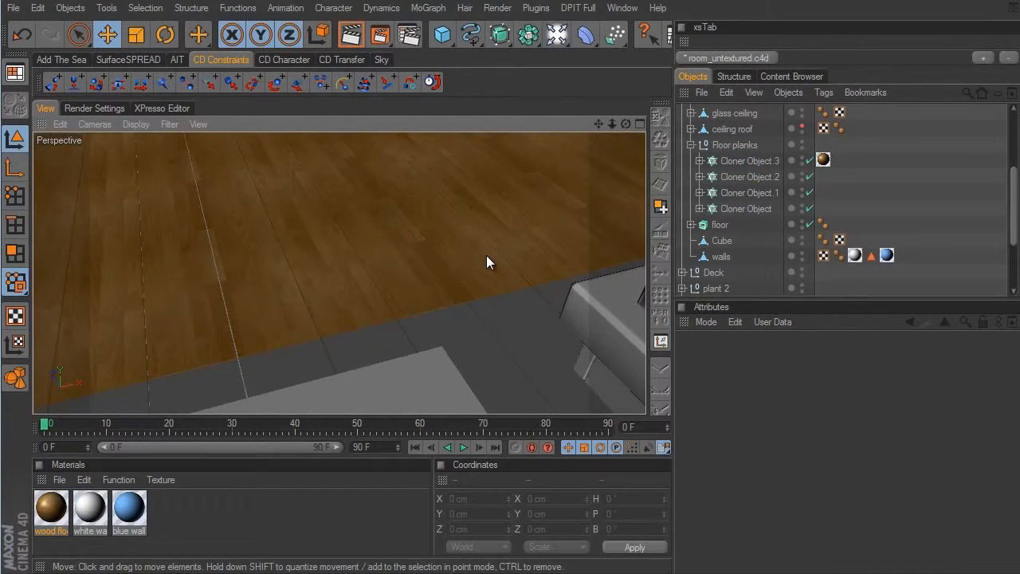
pyautogui.keyDown('alt'); pyautogui.moveTo(563, 319); pyautogui.dragTo(546, 239, button='right'); pyautogui.keyUp('alt')
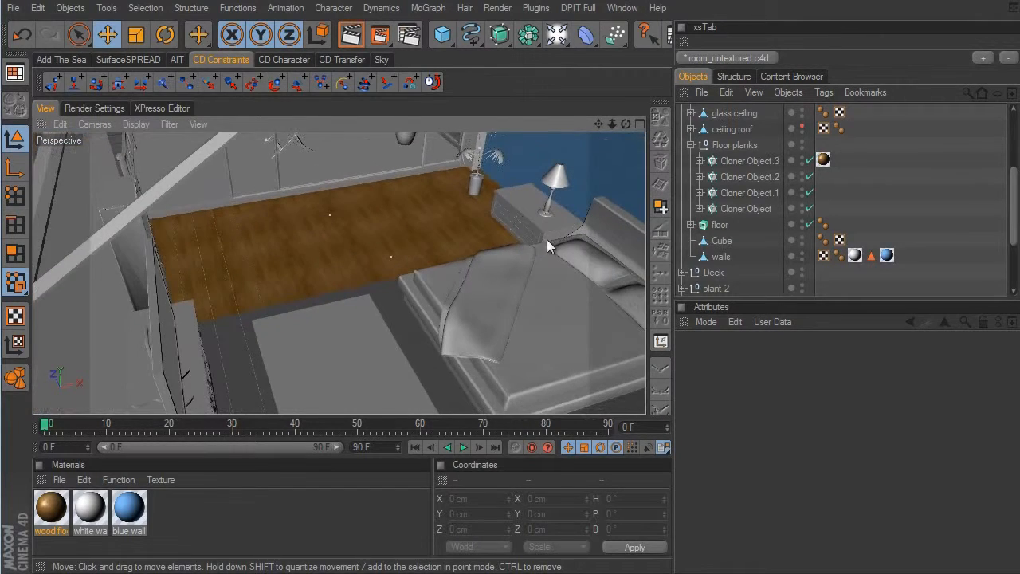
pyautogui.keyDown('alt'); pyautogui.moveTo(527, 300); pyautogui.dragTo(590, 300); pyautogui.keyUp('alt')
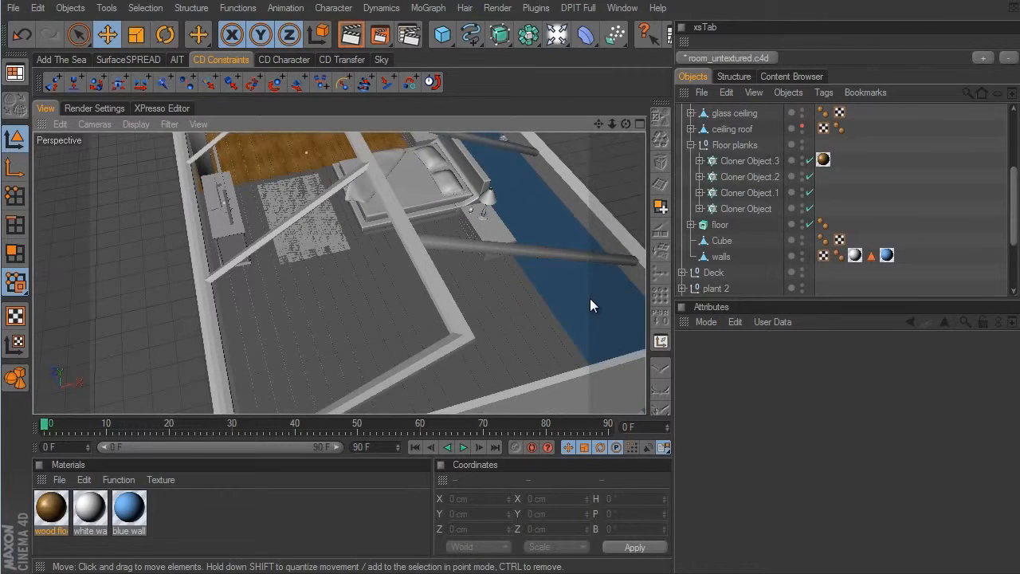
pyautogui.click(823, 161)
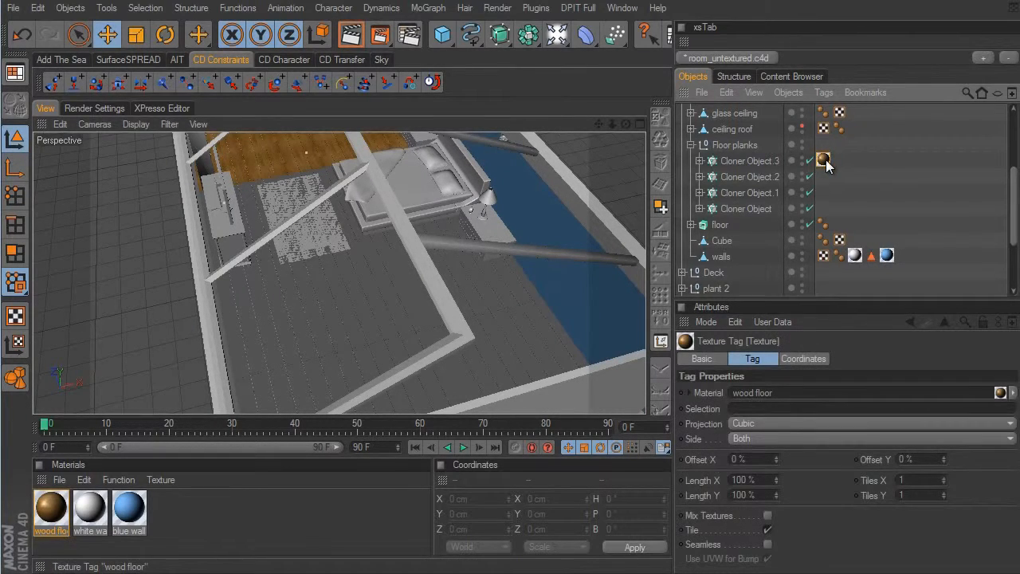
pyautogui.keyDown('ctrl'); pyautogui.moveTo(825, 179); pyautogui.dragTo(824, 208); pyautogui.keyUp('ctrl')
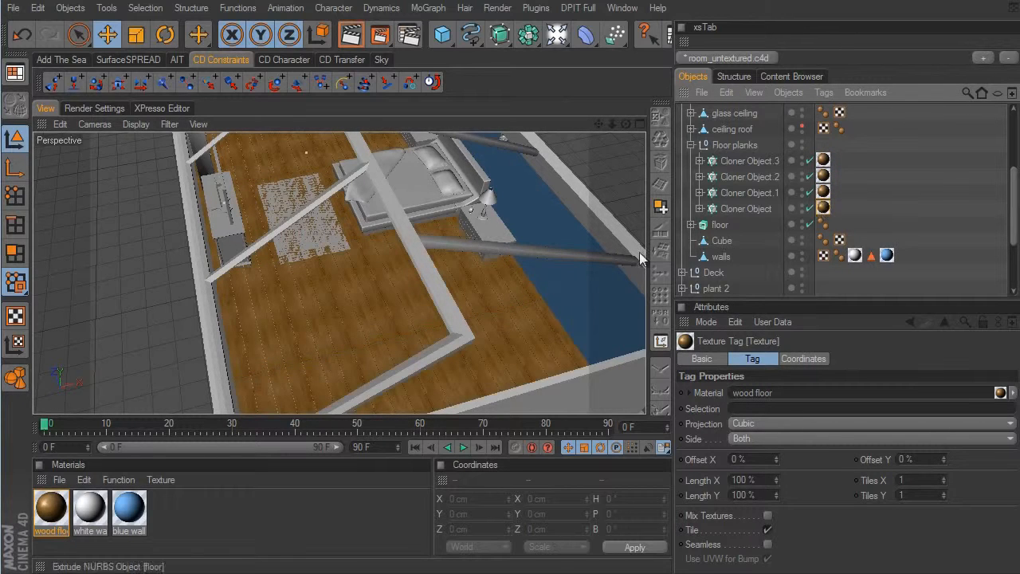
# Shift the wood texture axis of Cloner Object.3 about 61 cm along X with the Move tool in texture axis mode
pyautogui.keyDown('alt'); pyautogui.moveTo(569, 292); pyautogui.dragTo(339, 257); pyautogui.keyUp('alt')
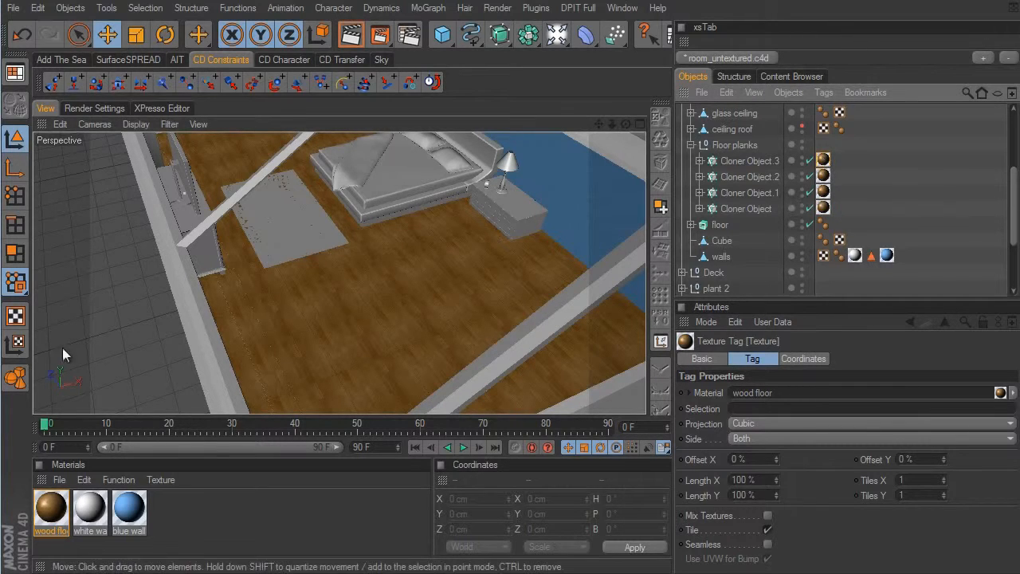
pyautogui.click(17, 344)
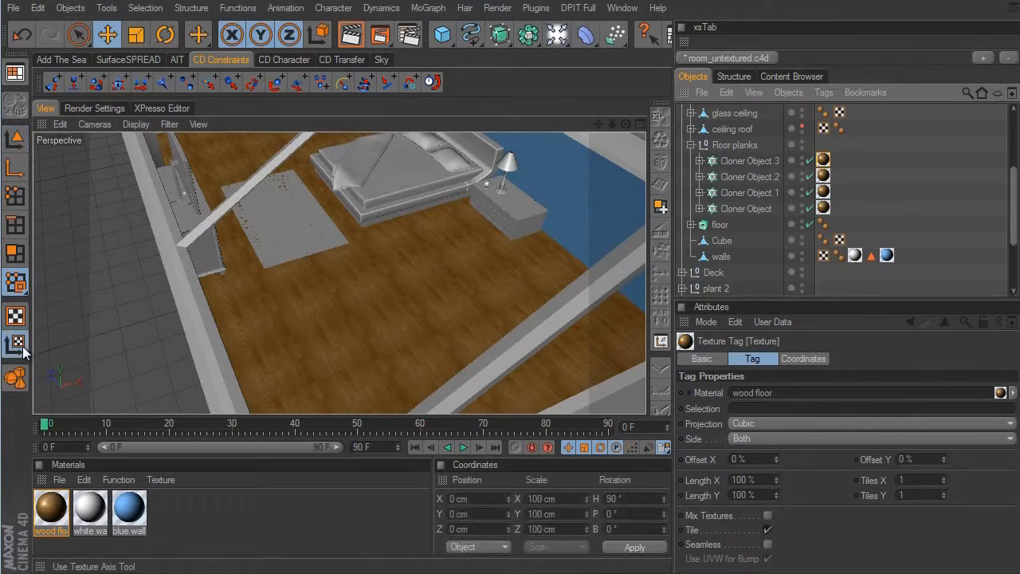
pyautogui.click(110, 35)
pyautogui.click(757, 161)
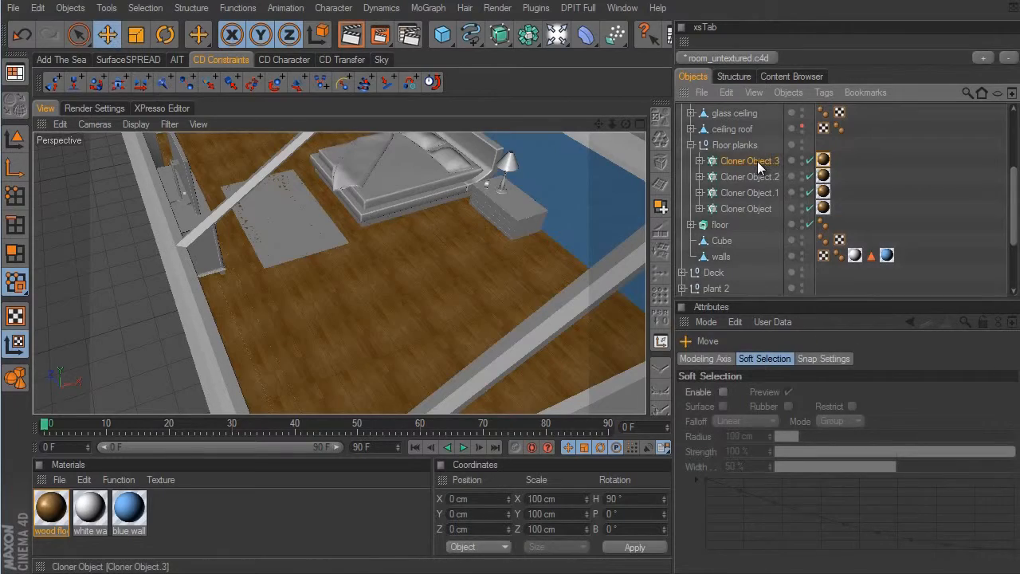
pyautogui.keyDown('alt'); pyautogui.moveTo(607, 322); pyautogui.dragTo(613, 329); pyautogui.keyUp('alt')
pyautogui.moveTo(613, 329)
pyautogui.keyDown('alt'); pyautogui.mouseDown(button='right')
pyautogui.moveTo(781, 319)
pyautogui.moveTo(619, 319)
pyautogui.mouseUp(button='right'); pyautogui.keyUp('alt')
pyautogui.keyDown('alt'); pyautogui.moveTo(619, 319); pyautogui.dragTo(597, 304, button='middle'); pyautogui.keyUp('alt')
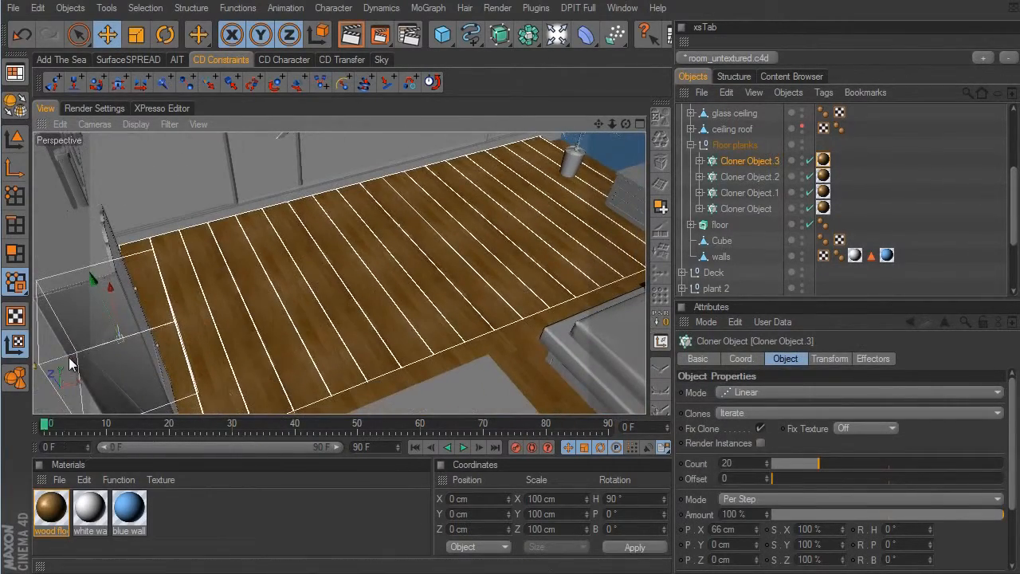
pyautogui.moveTo(67, 357); pyautogui.dragTo(101, 344)
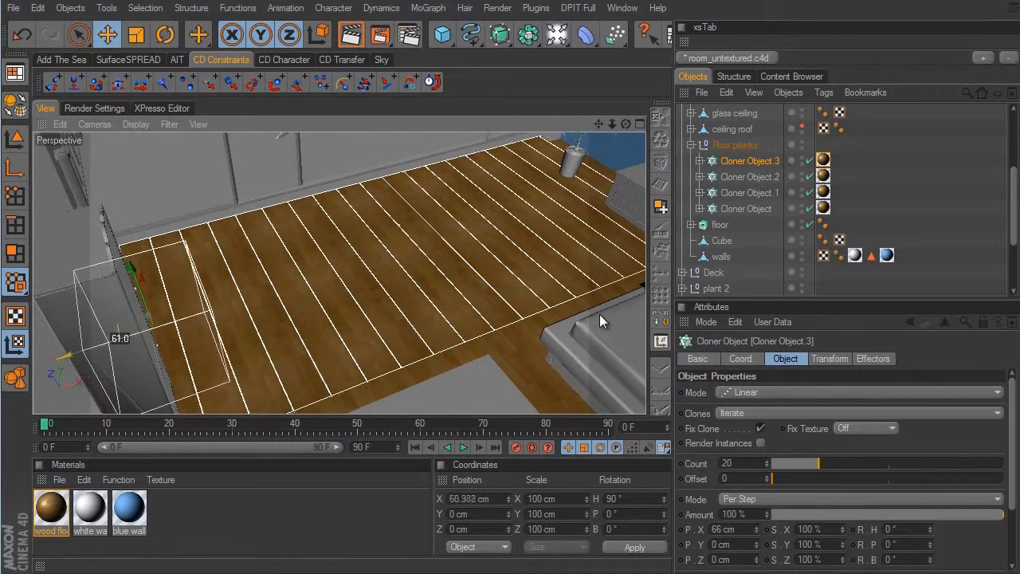
# Shift the wood texture axis of Cloner Object.2 about 116 cm along X to offset its grain from the neighbouring row
pyautogui.click(772, 177)
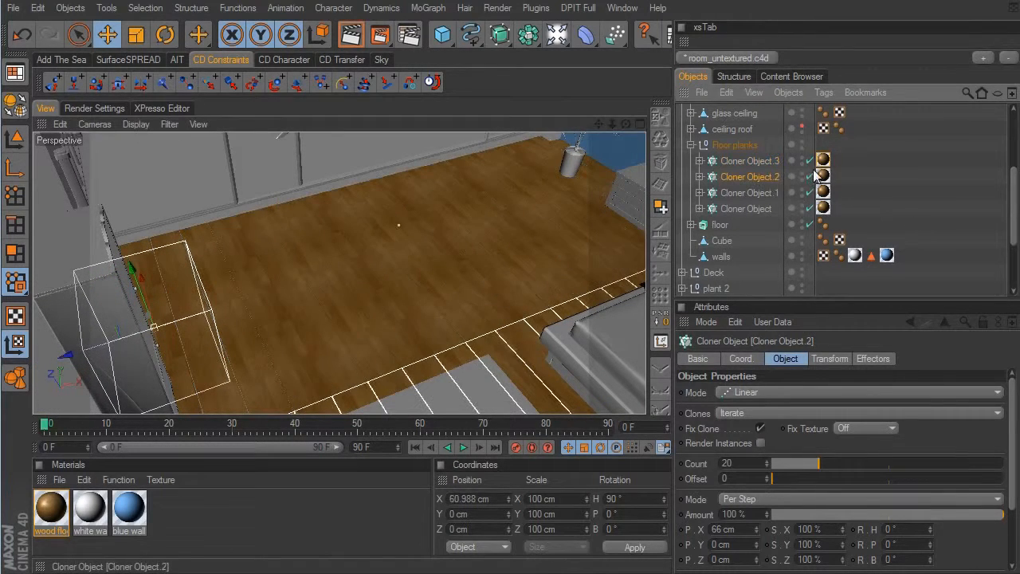
pyautogui.click(823, 176)
pyautogui.keyDown('alt'); pyautogui.moveTo(597, 310); pyautogui.dragTo(549, 325, button='middle'); pyautogui.keyUp('alt')
pyautogui.keyDown('alt'); pyautogui.moveTo(548, 326); pyautogui.dragTo(419, 287, button='right'); pyautogui.keyUp('alt')
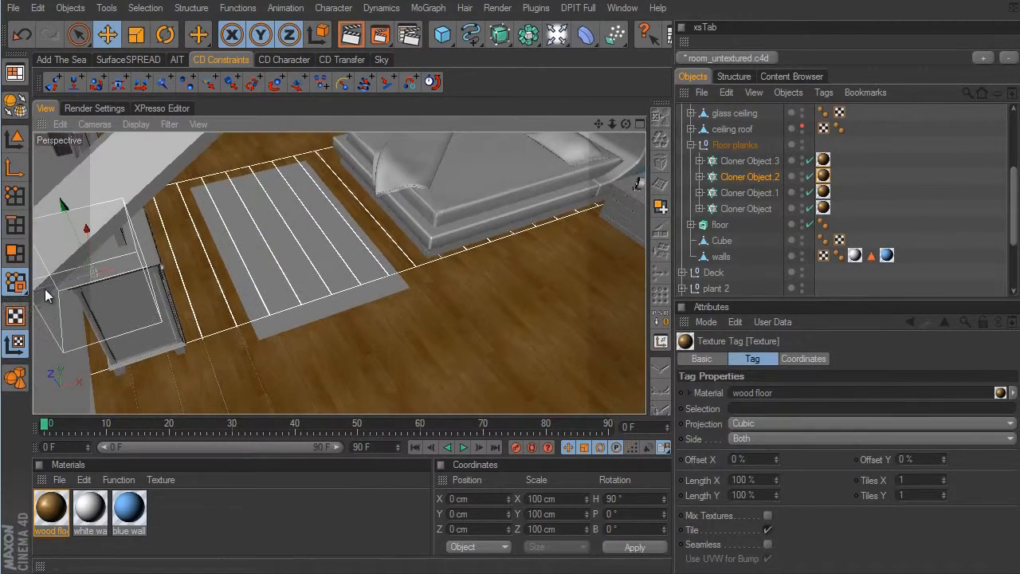
pyautogui.moveTo(44, 289); pyautogui.dragTo(102, 273)
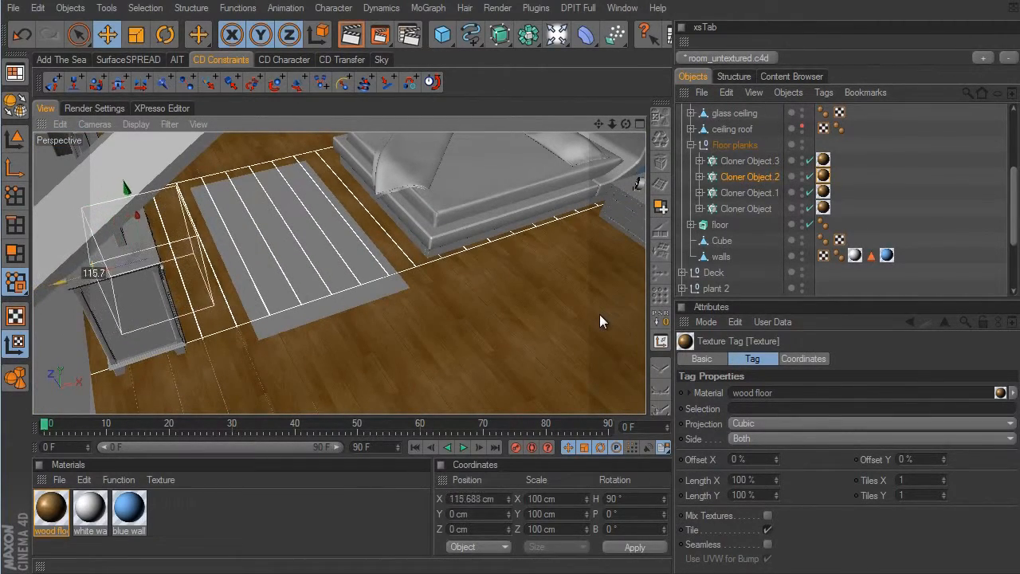
# Shift the wood texture axis of the last plank row, Cloner Object, about 74 cm along X
pyautogui.click(769, 208)
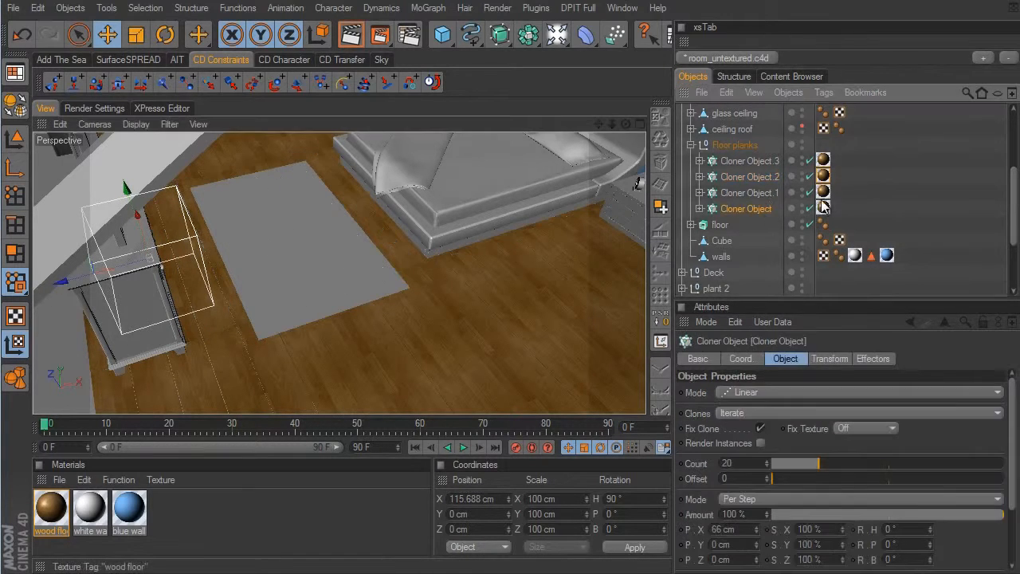
pyautogui.click(823, 208)
pyautogui.keyDown('alt'); pyautogui.moveTo(598, 315); pyautogui.dragTo(615, 320, button='right'); pyautogui.keyUp('alt')
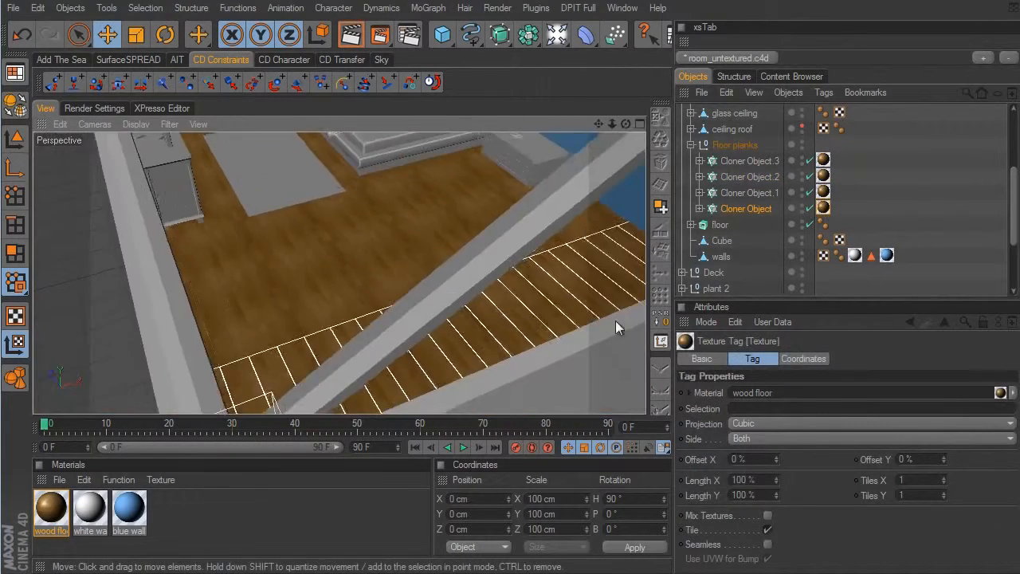
pyautogui.keyDown('alt'); pyautogui.moveTo(615, 320); pyautogui.dragTo(606, 314); pyautogui.keyUp('alt')
pyautogui.keyDown('alt'); pyautogui.moveTo(605, 314); pyautogui.dragTo(551, 279, button='middle'); pyautogui.keyUp('alt')
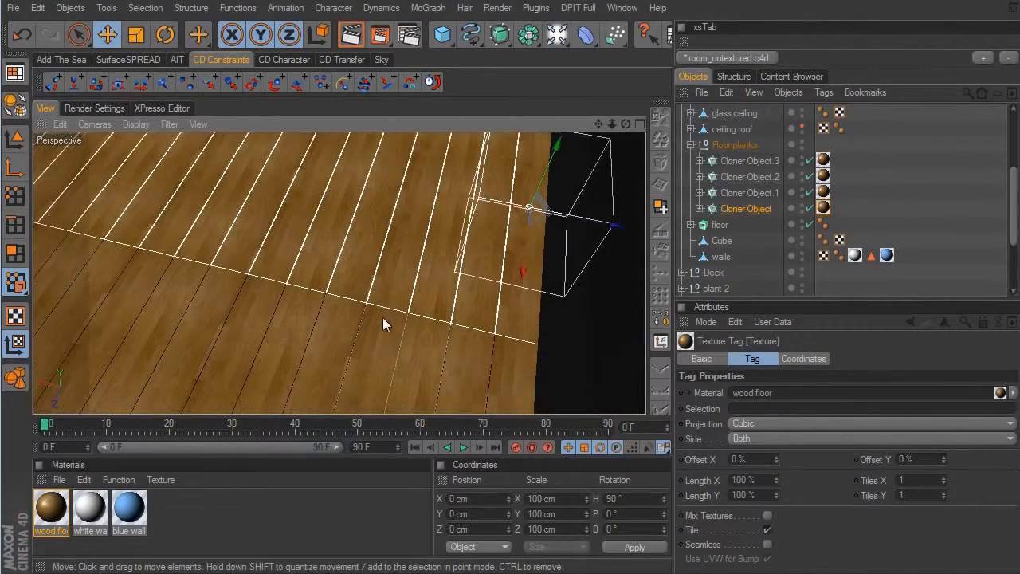
pyautogui.moveTo(614, 228); pyautogui.dragTo(573, 216)
# Deselect the planks and inspect the wood grain across the plank rows for visible texture repetition
pyautogui.moveTo(599, 314)
pyautogui.keyDown('alt'); pyautogui.mouseDown()
pyautogui.moveTo(576, 314)
pyautogui.moveTo(585, 314)
pyautogui.mouseUp(); pyautogui.keyUp('alt')
pyautogui.keyDown('alt'); pyautogui.moveTo(584, 314); pyautogui.dragTo(545, 254, button='right'); pyautogui.keyUp('alt')
pyautogui.keyDown('alt'); pyautogui.moveTo(599, 314); pyautogui.dragTo(548, 343, button='middle'); pyautogui.keyUp('alt')
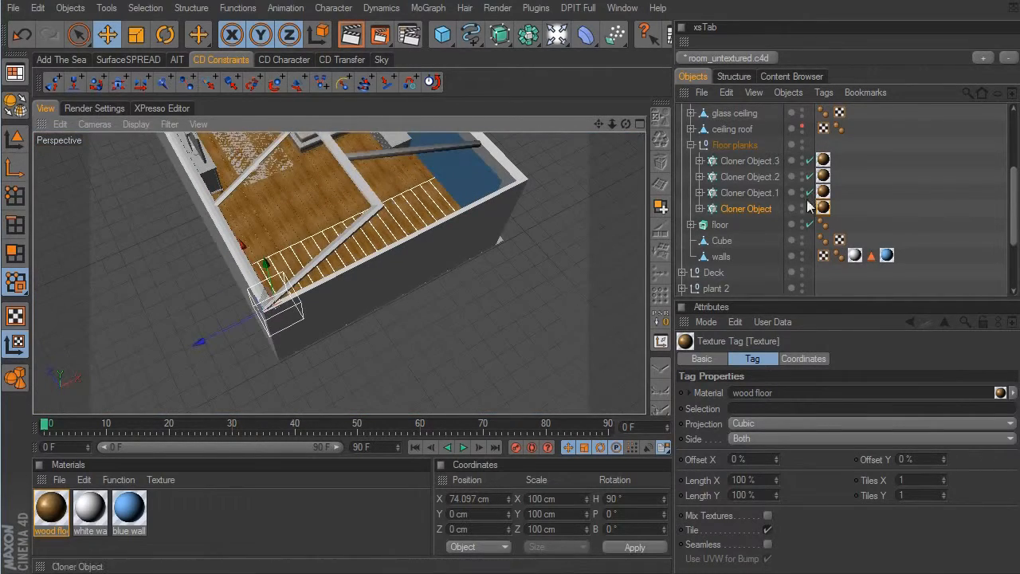
pyautogui.click(808, 221)
pyautogui.keyDown('alt'); pyautogui.moveTo(595, 310); pyautogui.dragTo(662, 319, button='right'); pyautogui.keyUp('alt')
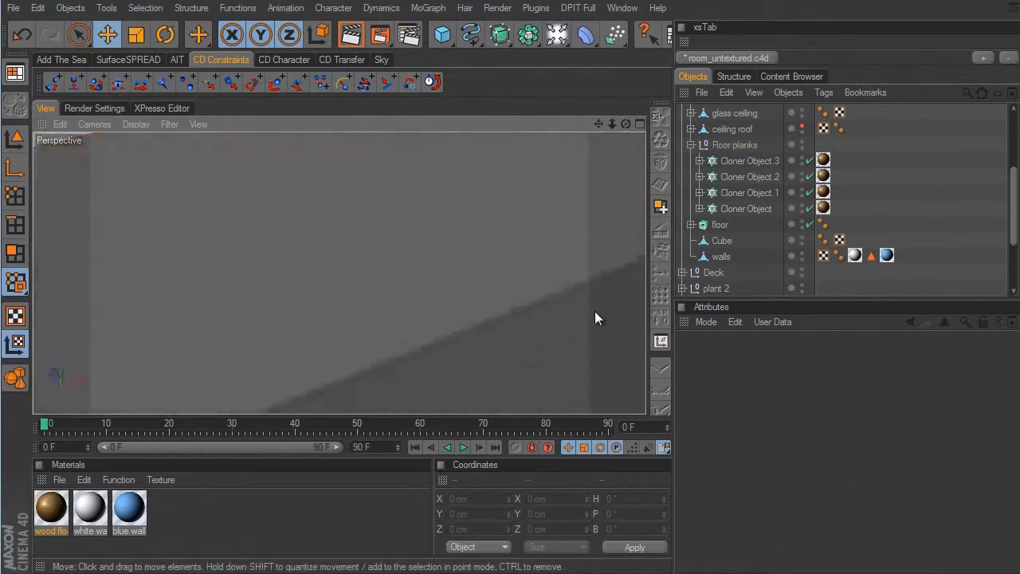
pyautogui.keyDown('alt'); pyautogui.moveTo(594, 311); pyautogui.dragTo(599, 316, button='middle'); pyautogui.keyUp('alt')
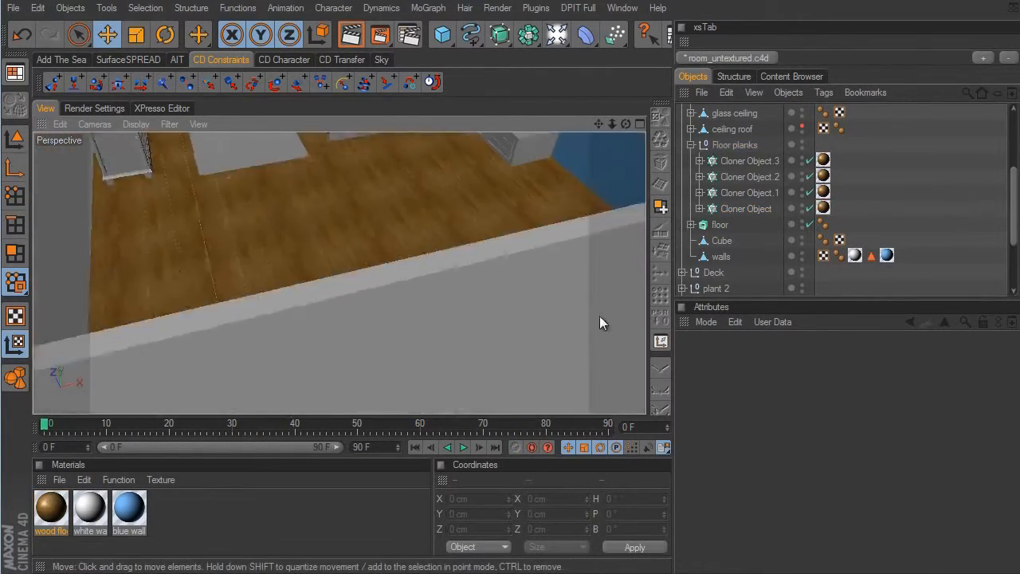
pyautogui.keyDown('alt'); pyautogui.moveTo(599, 315); pyautogui.dragTo(419, 216, button='right'); pyautogui.keyUp('alt')
pyautogui.keyDown('alt'); pyautogui.moveTo(596, 314); pyautogui.dragTo(598, 324); pyautogui.keyUp('alt')
pyautogui.keyDown('alt'); pyautogui.moveTo(598, 324); pyautogui.dragTo(605, 324, button='right'); pyautogui.keyUp('alt')
pyautogui.keyDown('alt'); pyautogui.moveTo(606, 323); pyautogui.dragTo(598, 312); pyautogui.keyUp('alt')
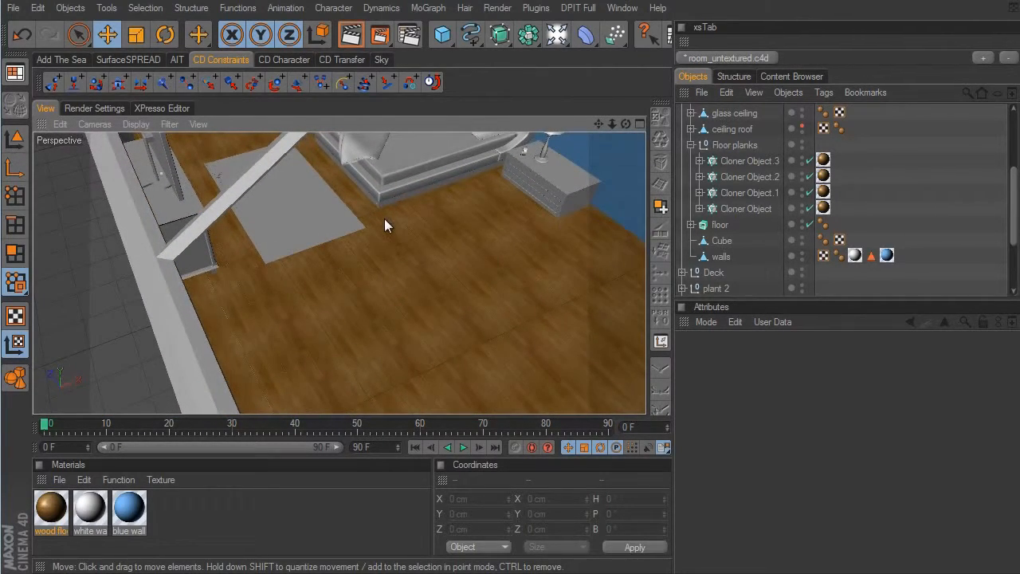
# Look through the scene camera and render the bedroom view to check the wood floor
pyautogui.scroll(4, 884, 191)
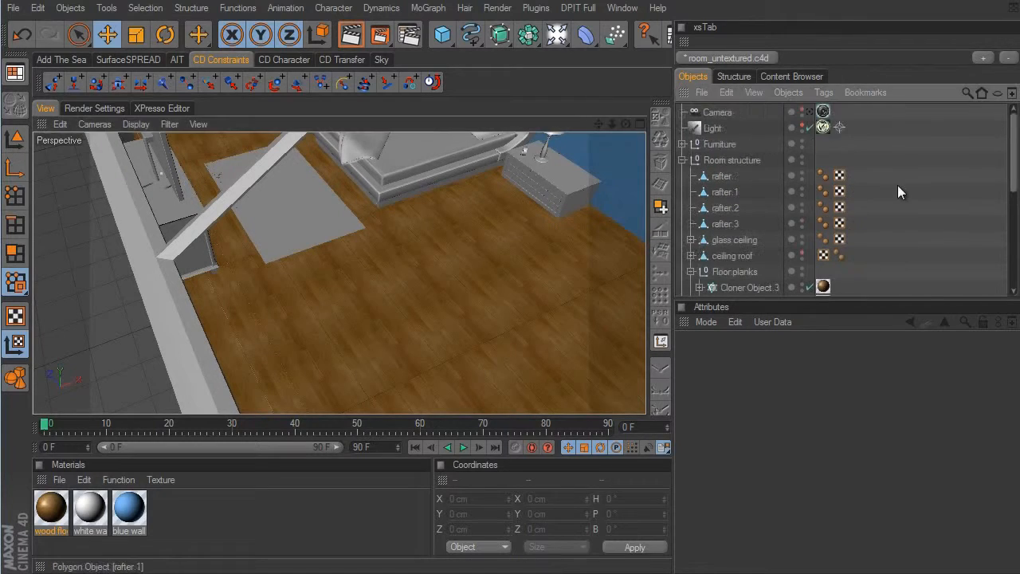
pyautogui.click(809, 112)
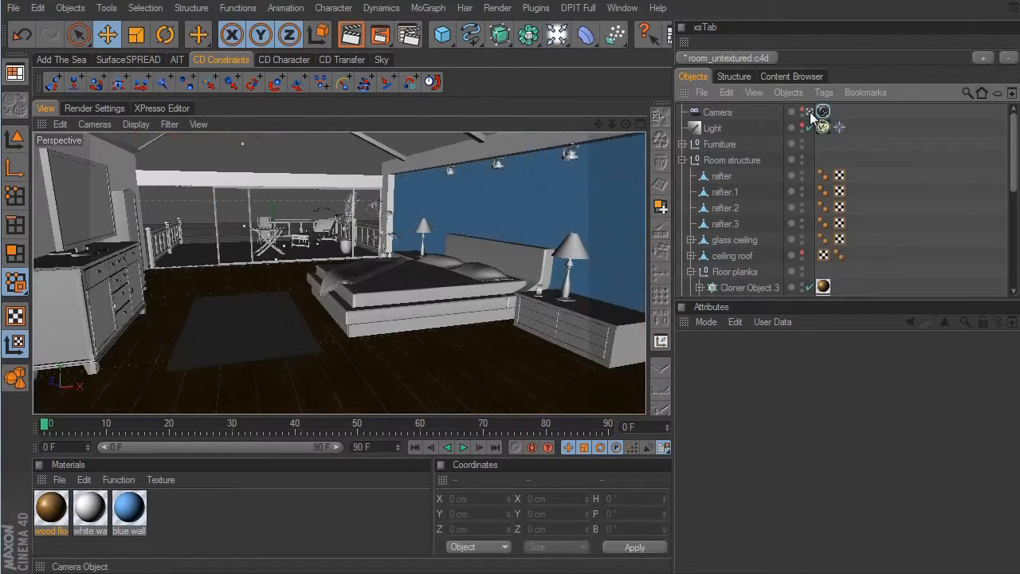
pyautogui.click(357, 36)
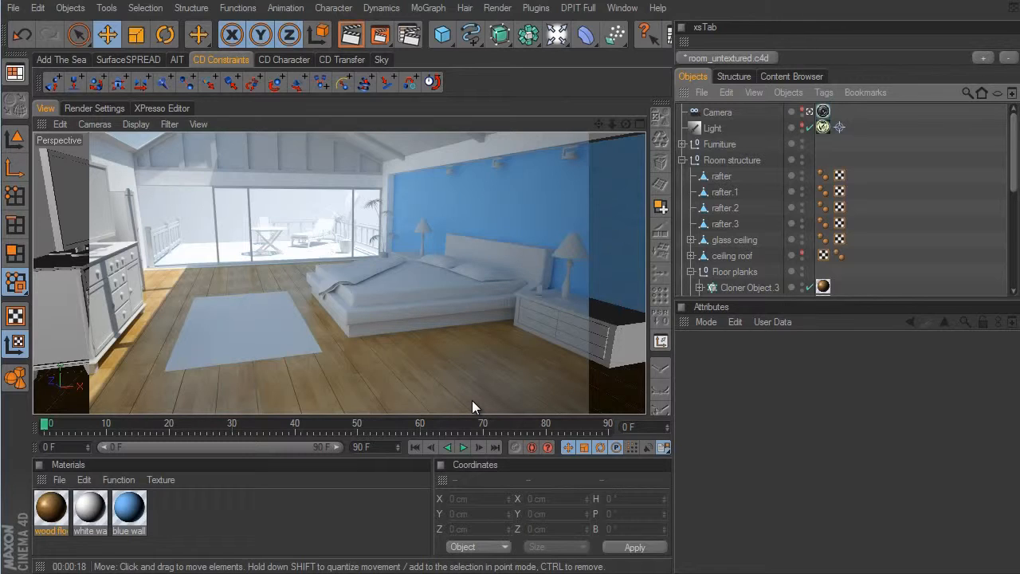
# Enable Bump on the wood floor material, load wood08.jpg as its texture map, and turn on Bump Shadows
pyautogui.doubleClick(51, 509)
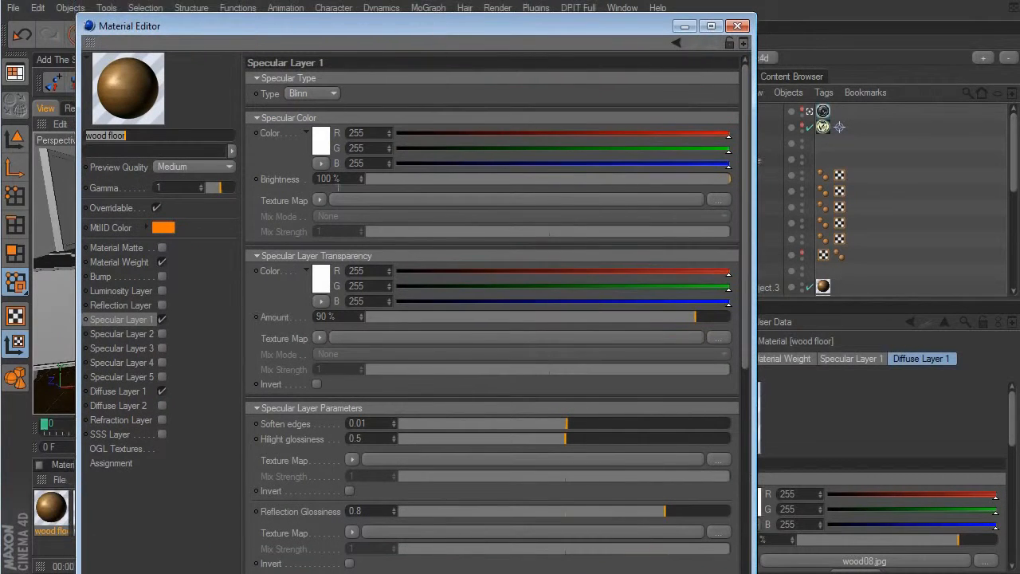
pyautogui.click(162, 276)
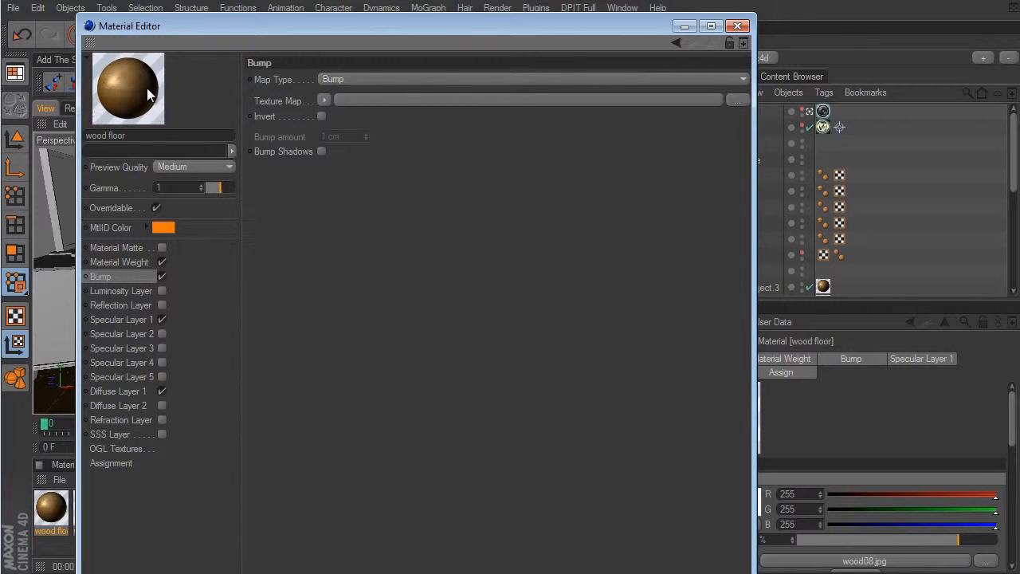
pyautogui.click(152, 391)
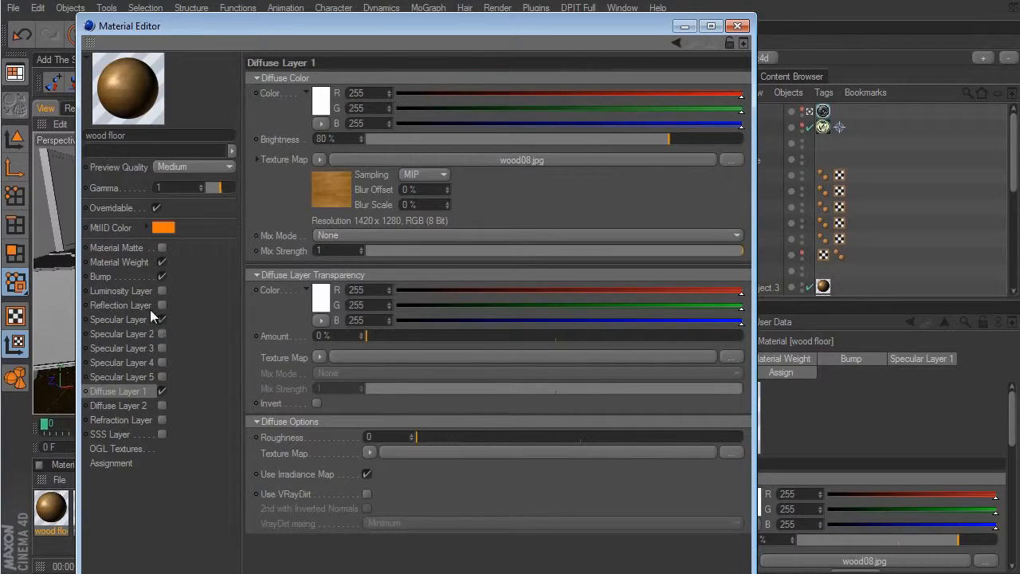
pyautogui.click(137, 279)
pyautogui.click(322, 101)
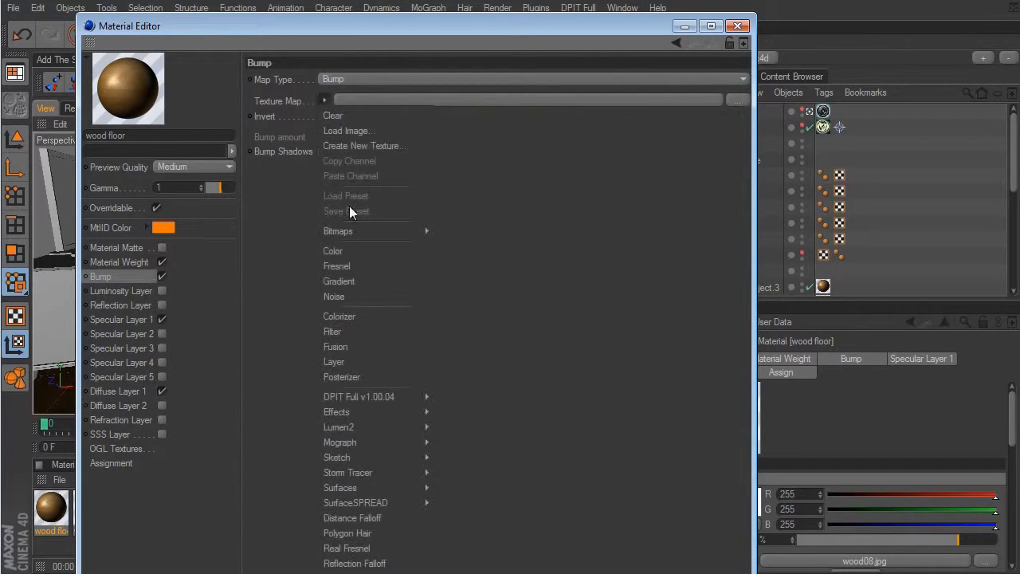
pyautogui.moveTo(346, 230)
pyautogui.click(454, 230)
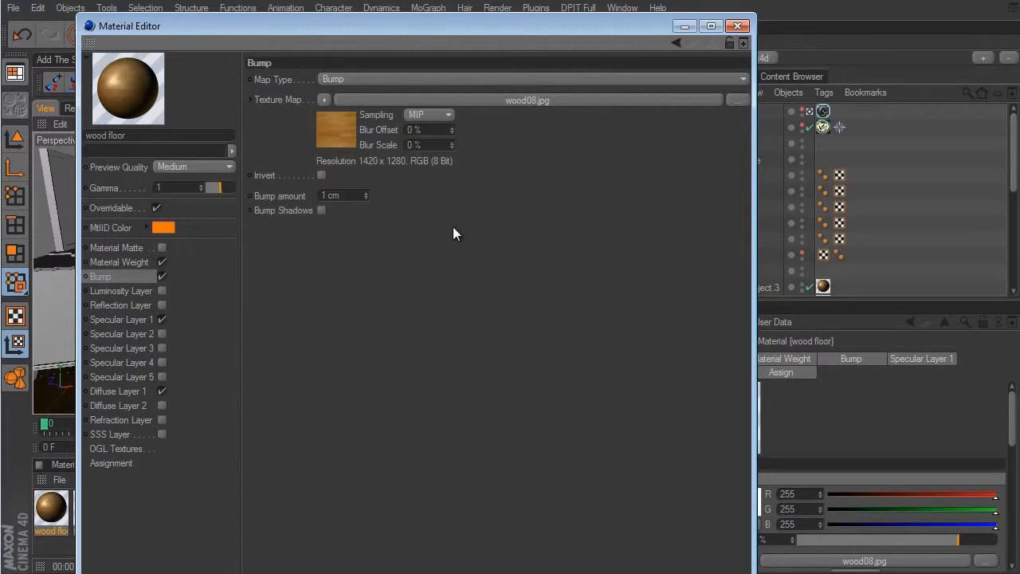
pyautogui.click(321, 210)
# Wrap the bump texture in a Filter shader and set its saturation to -100% and contrast to 48%
pyautogui.click(322, 100)
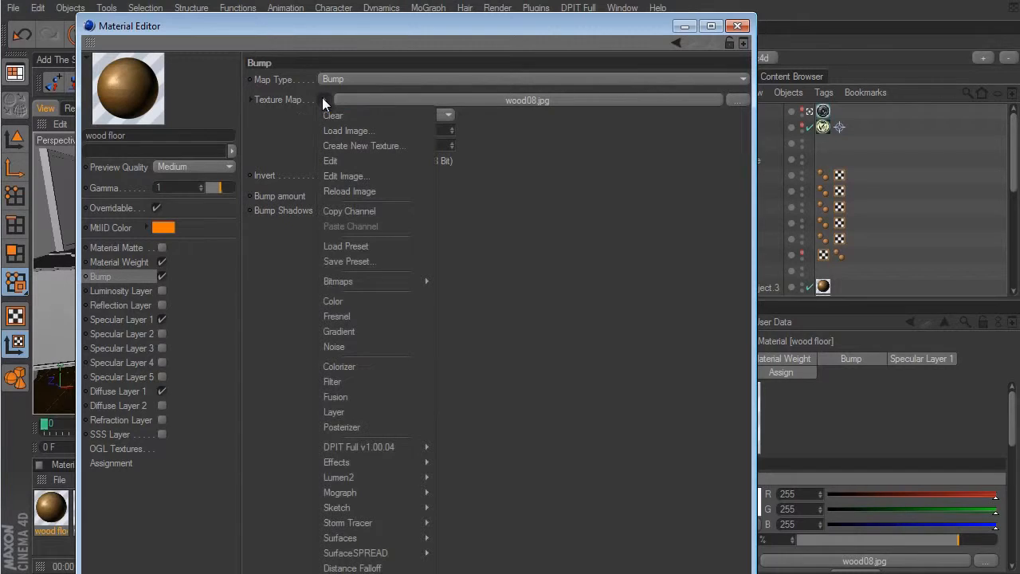
pyautogui.click(362, 380)
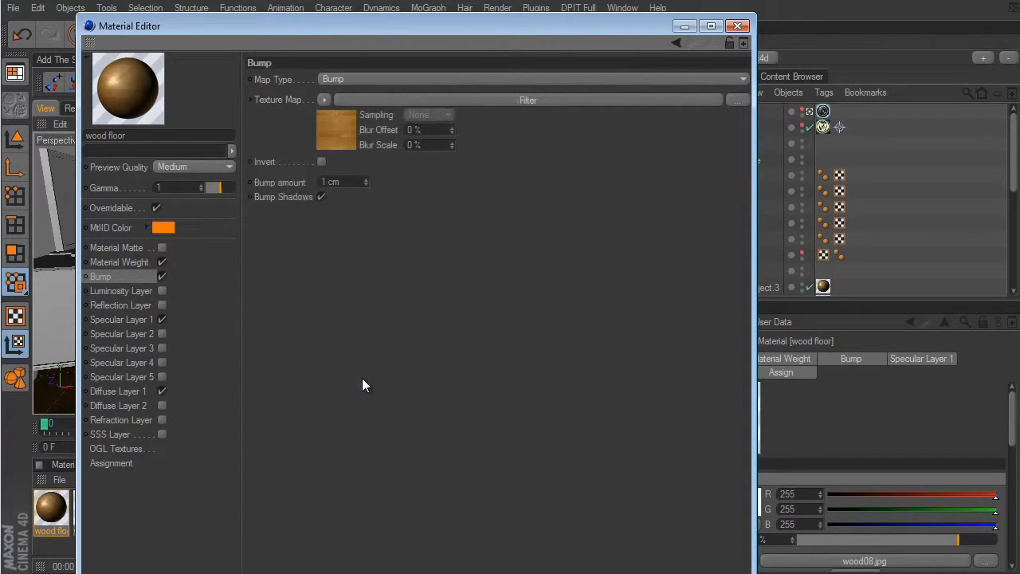
pyautogui.click(534, 102)
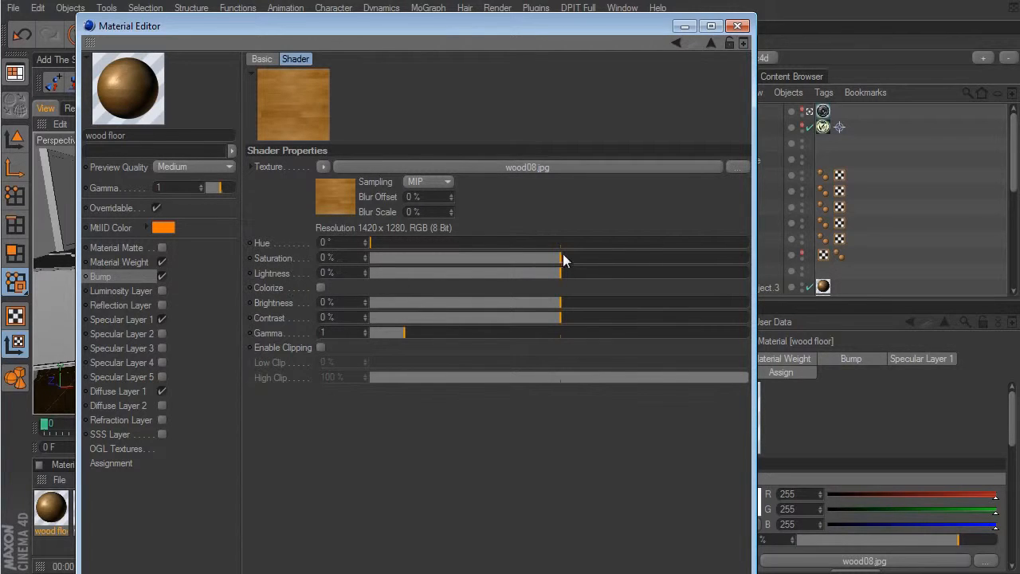
pyautogui.moveTo(561, 258); pyautogui.dragTo(403, 258)
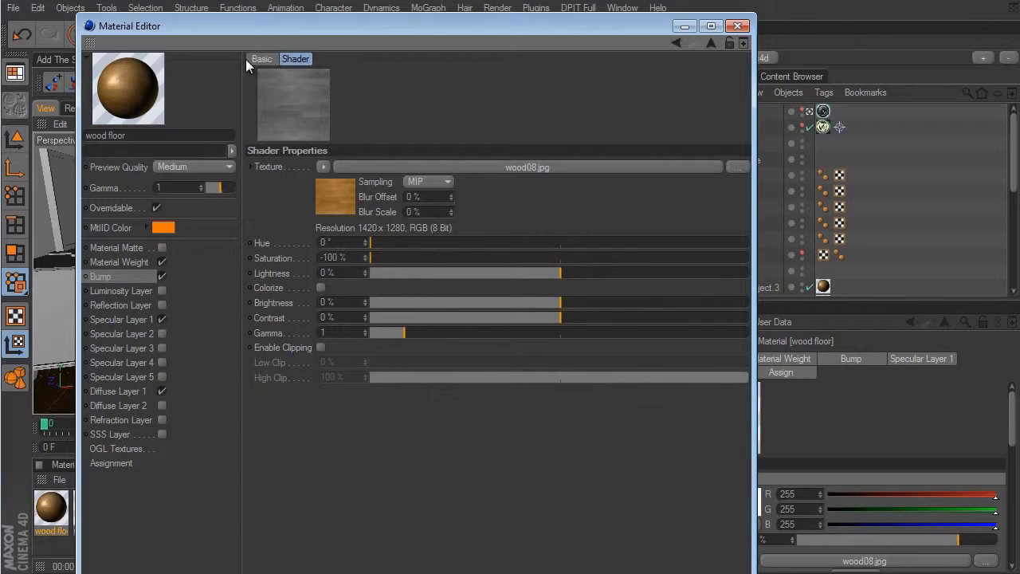
pyautogui.moveTo(560, 320); pyautogui.dragTo(652, 321)
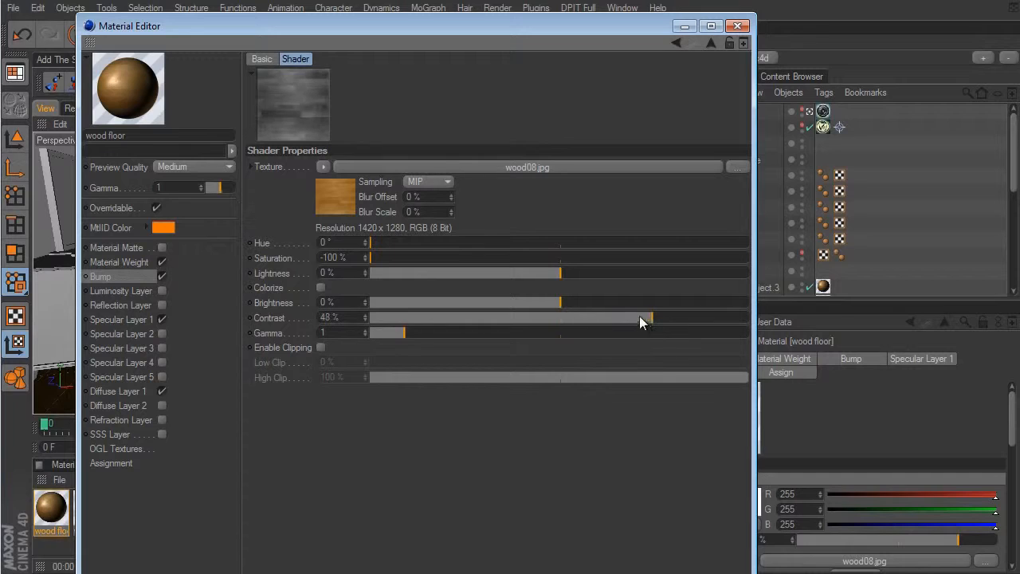
pyautogui.moveTo(564, 303)
pyautogui.mouseDown()
pyautogui.moveTo(549, 302)
pyautogui.moveTo(561, 303)
pyautogui.mouseUp()
# Set the wood floor material's bump amount to -0.5 cm and close the material editor
pyautogui.click(125, 277)
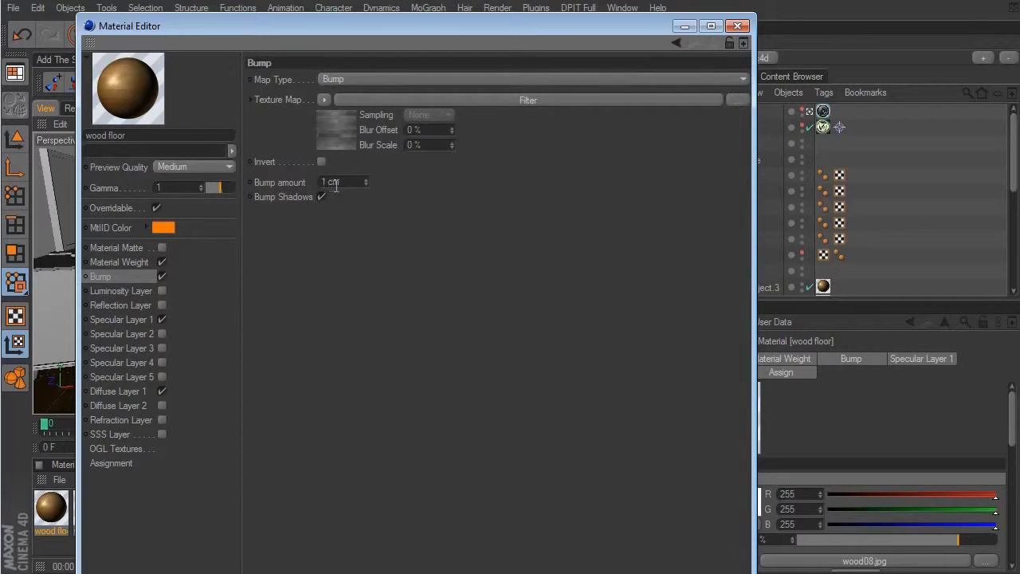
pyautogui.moveTo(350, 185); pyautogui.dragTo(275, 182)
pyautogui.press('BackSpace')
pyautogui.write('-0.5')
pyautogui.press('Return')
pyautogui.click(738, 26)
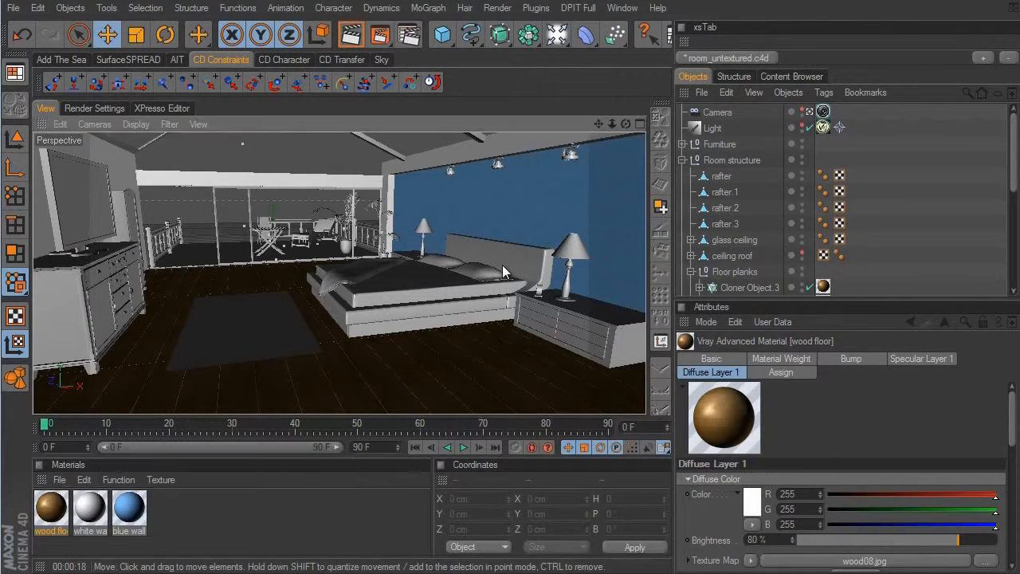
# Render a close-up of the floor beside the bed to check the bump, and reframe the whole bedroom
pyautogui.keyDown('alt'); pyautogui.moveTo(605, 308); pyautogui.dragTo(594, 304, button='middle'); pyautogui.keyUp('alt')
pyautogui.moveTo(595, 305)
pyautogui.keyDown('alt'); pyautogui.mouseDown(button='right')
pyautogui.moveTo(649, 324)
pyautogui.moveTo(602, 311)
pyautogui.mouseUp(button='right'); pyautogui.keyUp('alt')
pyautogui.keyDown('alt'); pyautogui.moveTo(589, 330); pyautogui.dragTo(494, 204); pyautogui.keyUp('alt')
pyautogui.keyDown('alt'); pyautogui.moveTo(586, 321); pyautogui.dragTo(602, 314, button='right'); pyautogui.keyUp('alt')
pyautogui.click(346, 36)
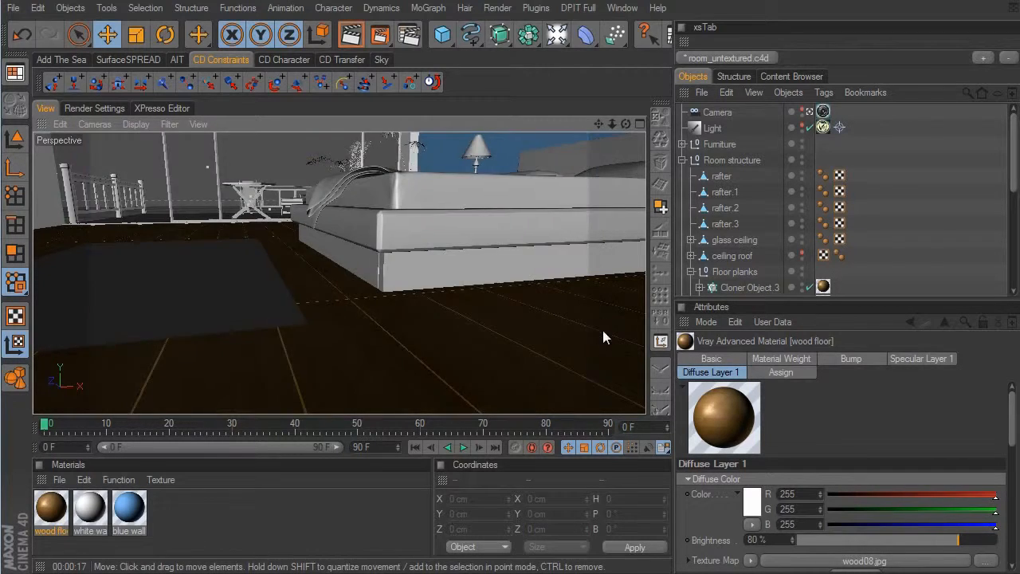
pyautogui.moveTo(602, 330)
pyautogui.keyDown('alt'); pyautogui.mouseDown(button='right')
pyautogui.moveTo(483, 312)
pyautogui.moveTo(693, 314)
pyautogui.moveTo(476, 311)
pyautogui.mouseUp(button='right'); pyautogui.keyUp('alt')
pyautogui.moveTo(598, 316)
pyautogui.keyDown('alt'); pyautogui.mouseDown(button='middle')
pyautogui.moveTo(601, 325)
pyautogui.moveTo(599, 317)
pyautogui.mouseUp(button='middle'); pyautogui.keyUp('alt')
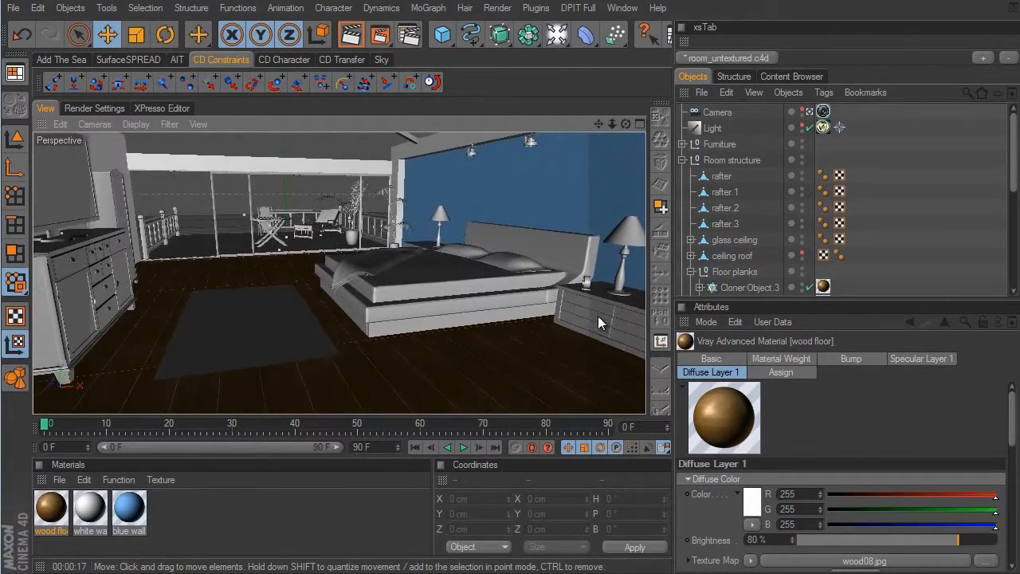
pyautogui.keyDown('alt'); pyautogui.moveTo(597, 315); pyautogui.dragTo(594, 316, button='right'); pyautogui.keyUp('alt')
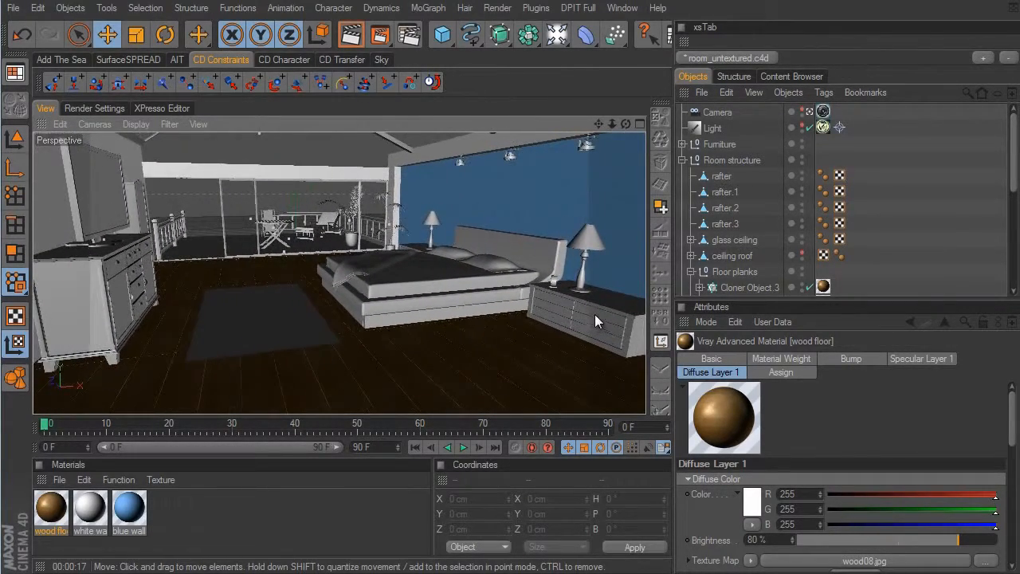